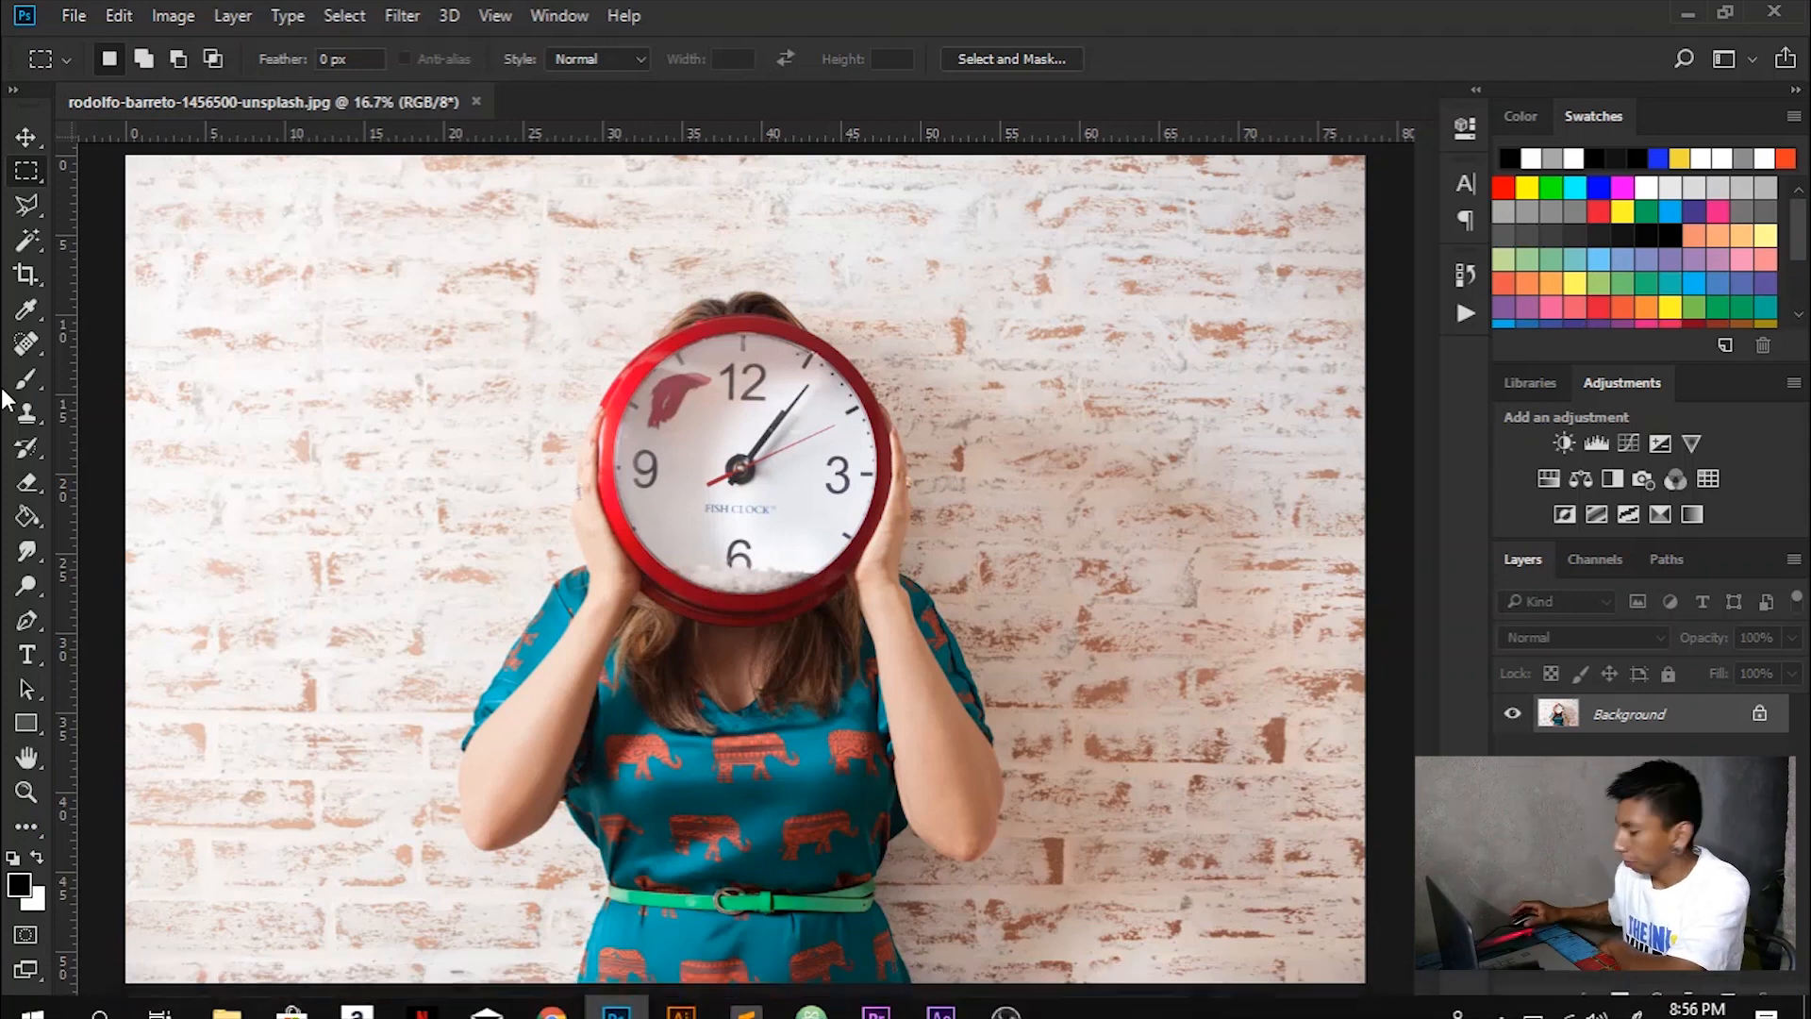
- Create a new document 11 inches wide and 17 inches high at 300 pixels per inch
click(75, 16)
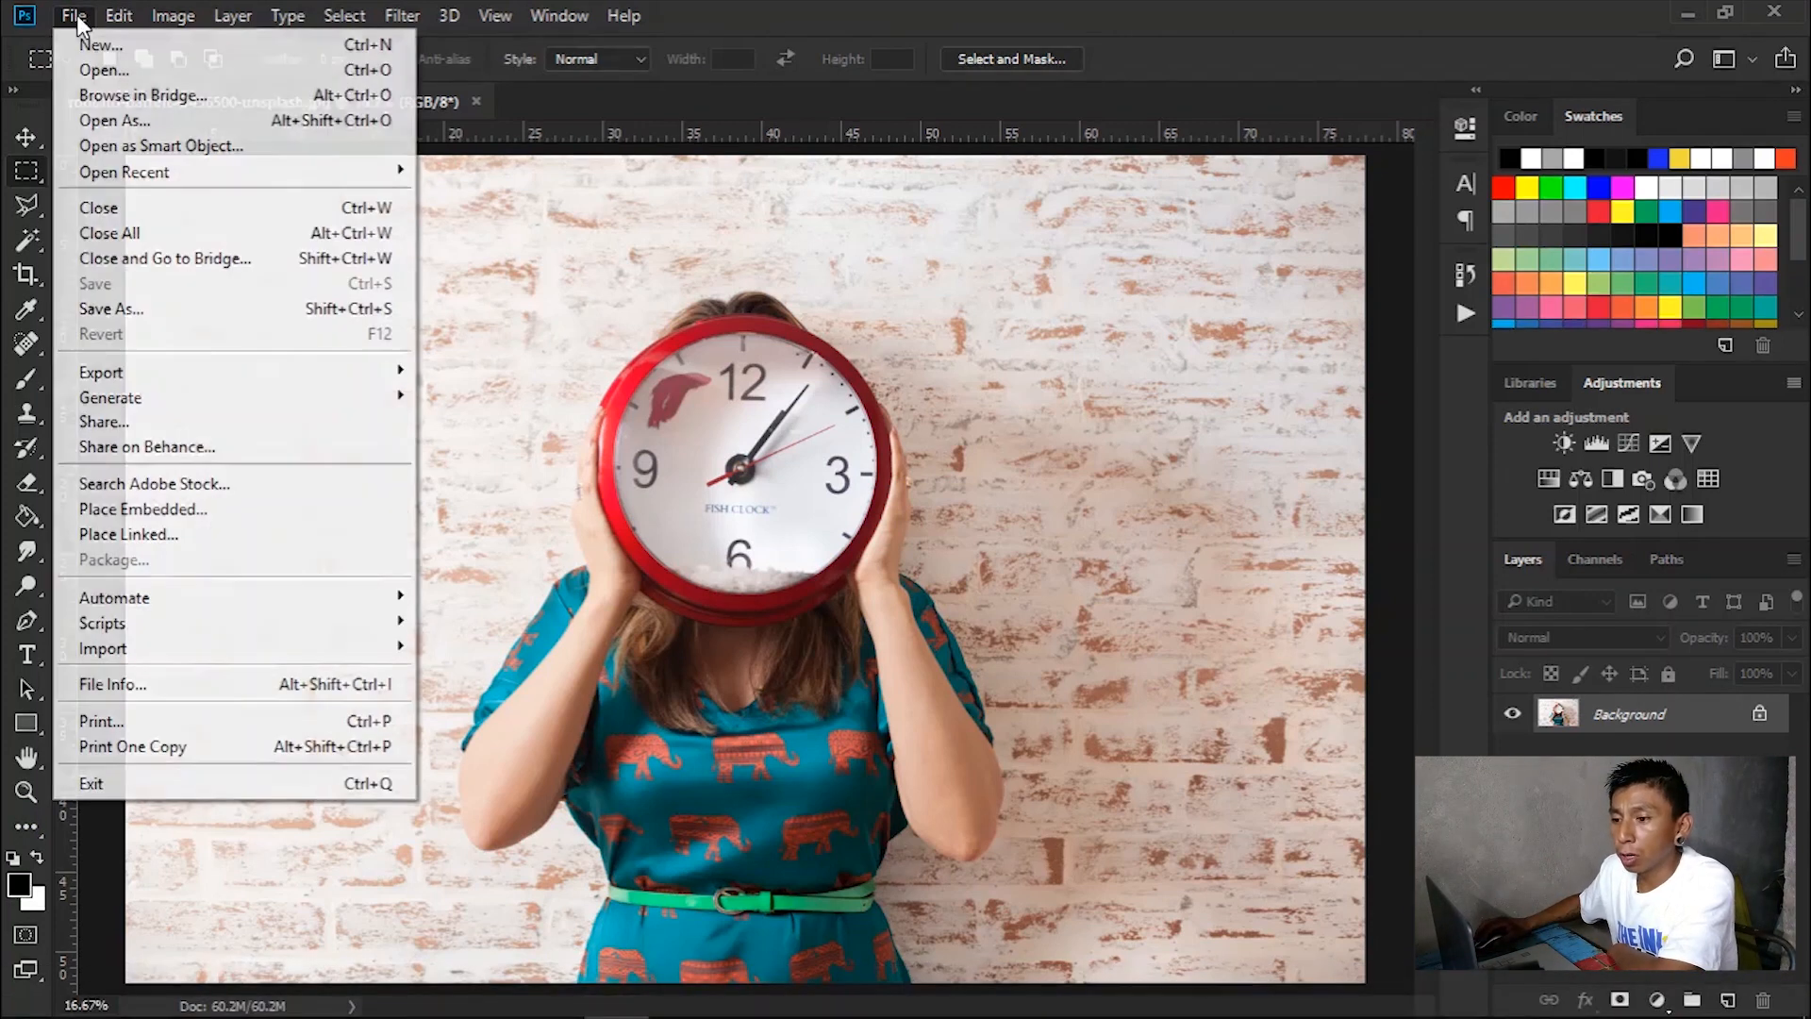
click(151, 55)
click(854, 318)
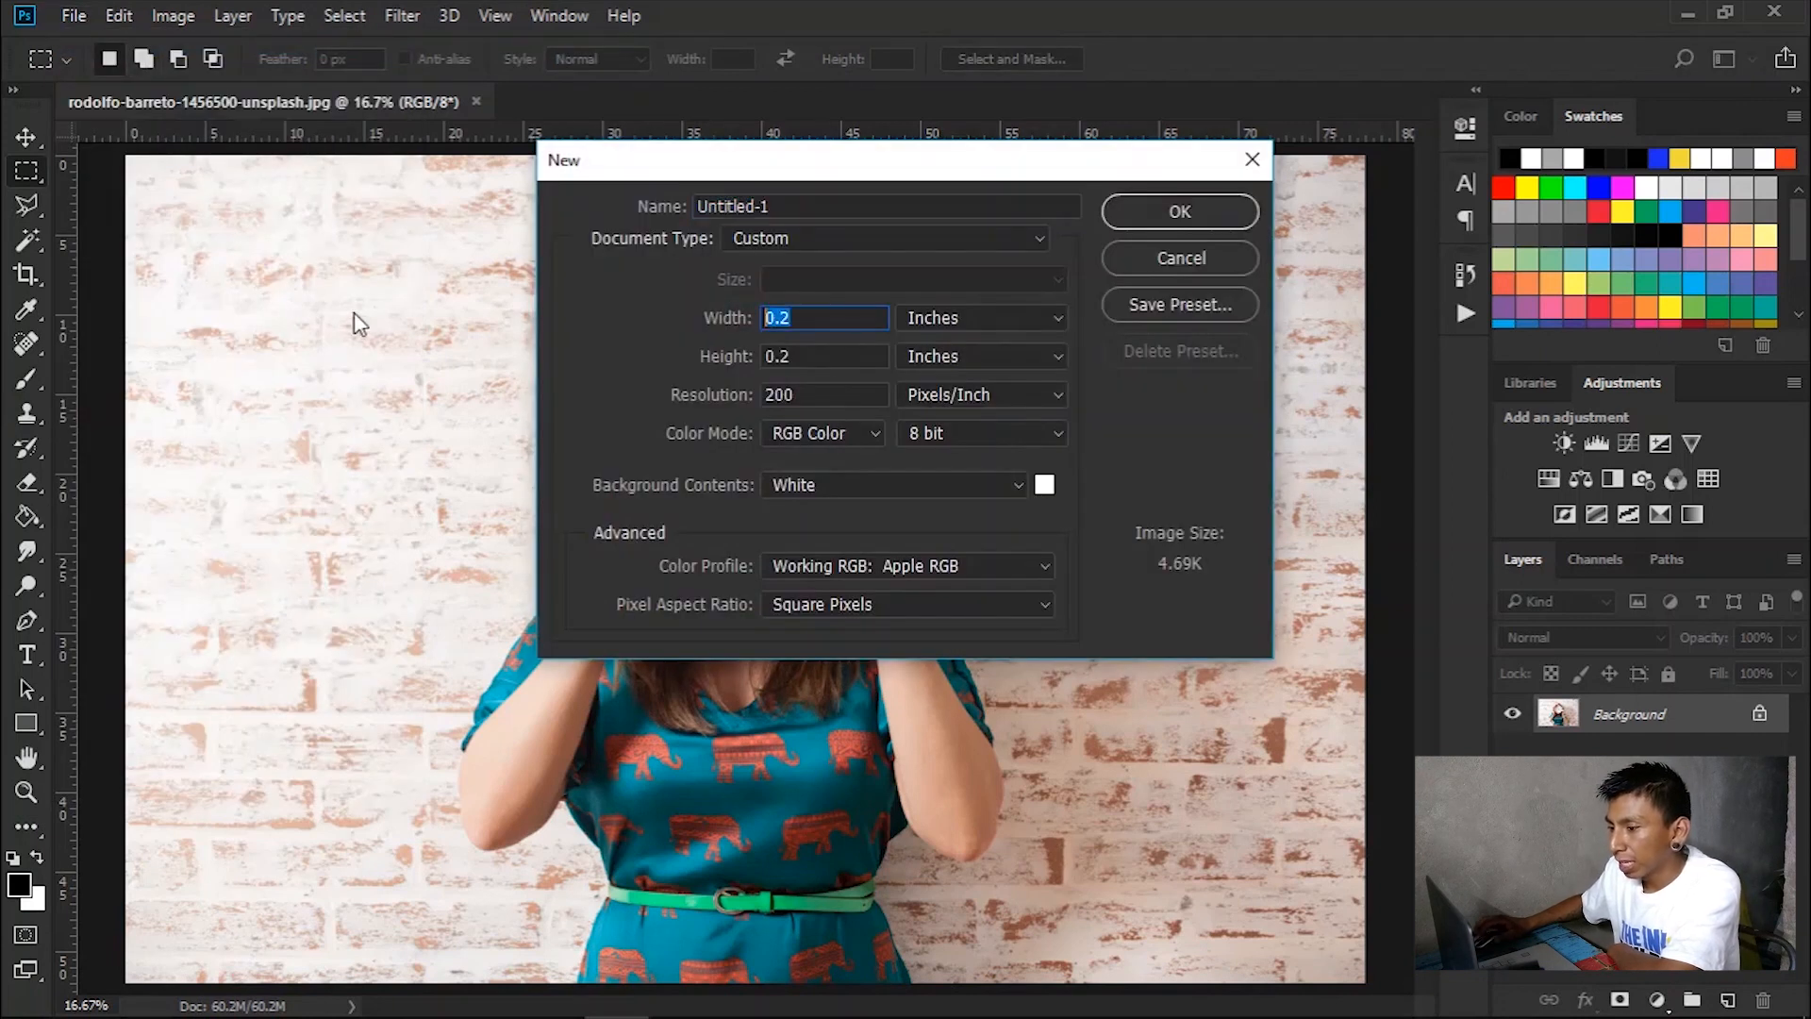
text(11)
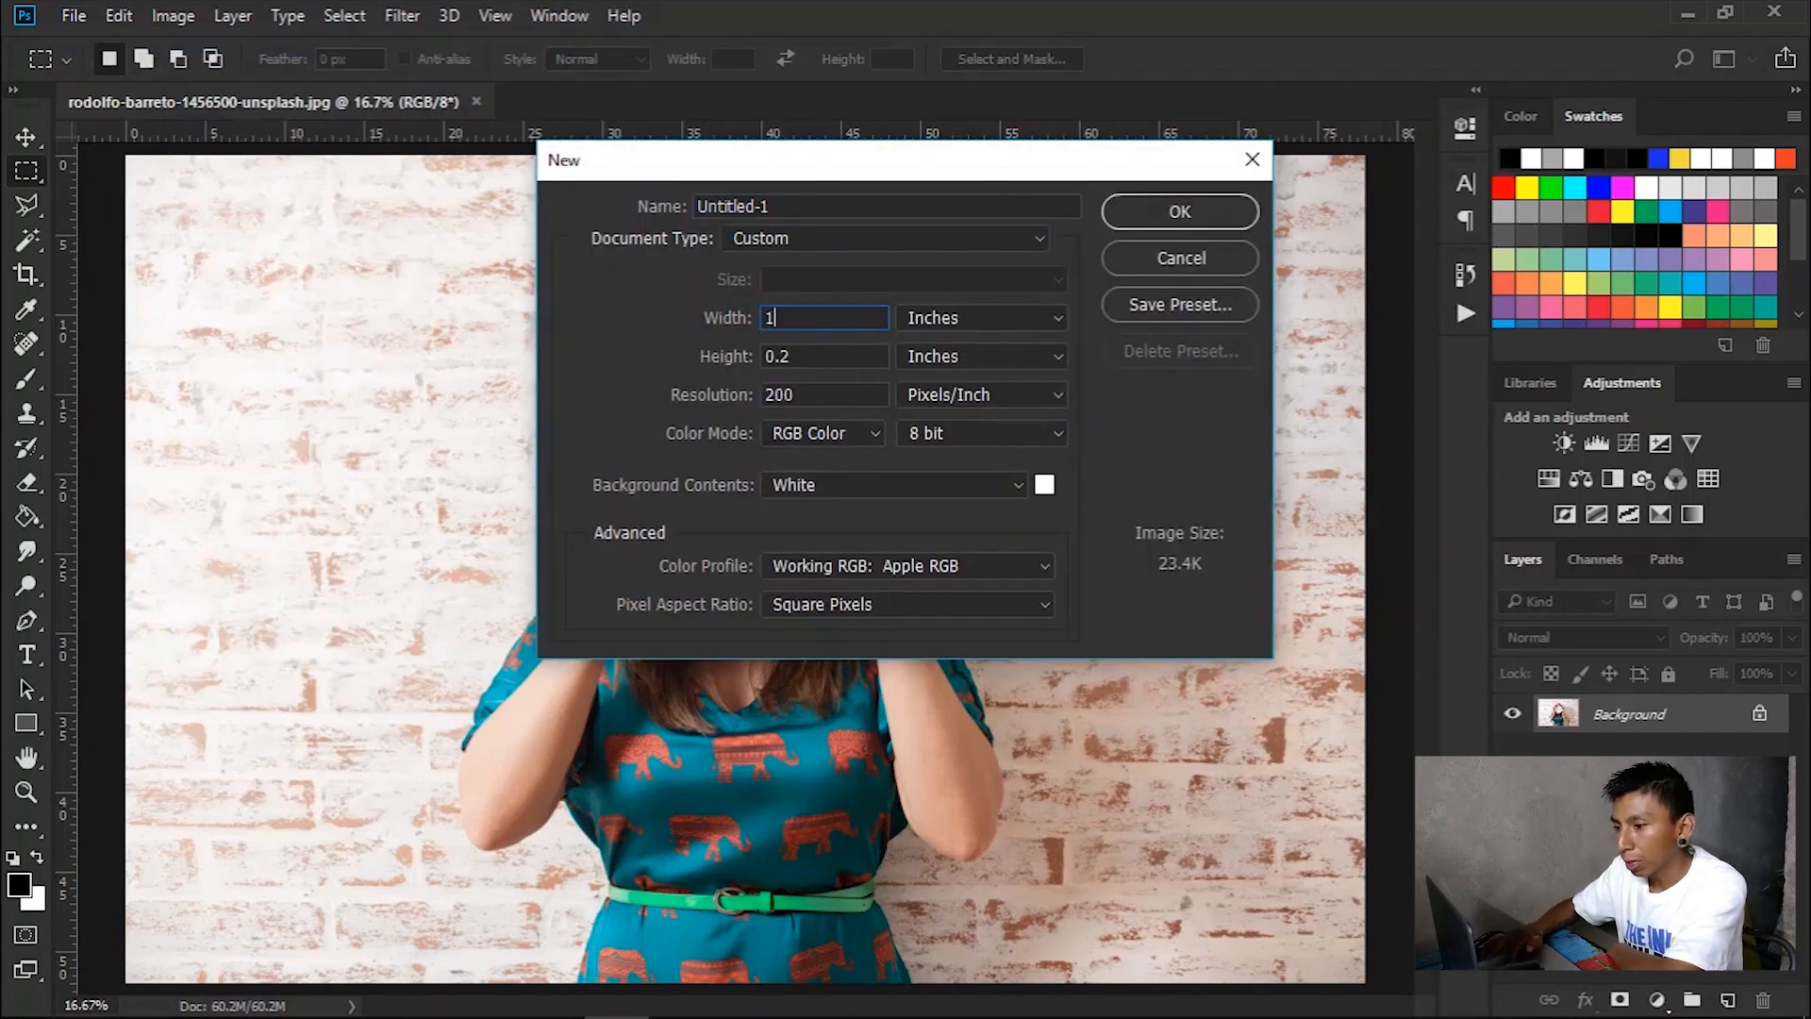
click(811, 355)
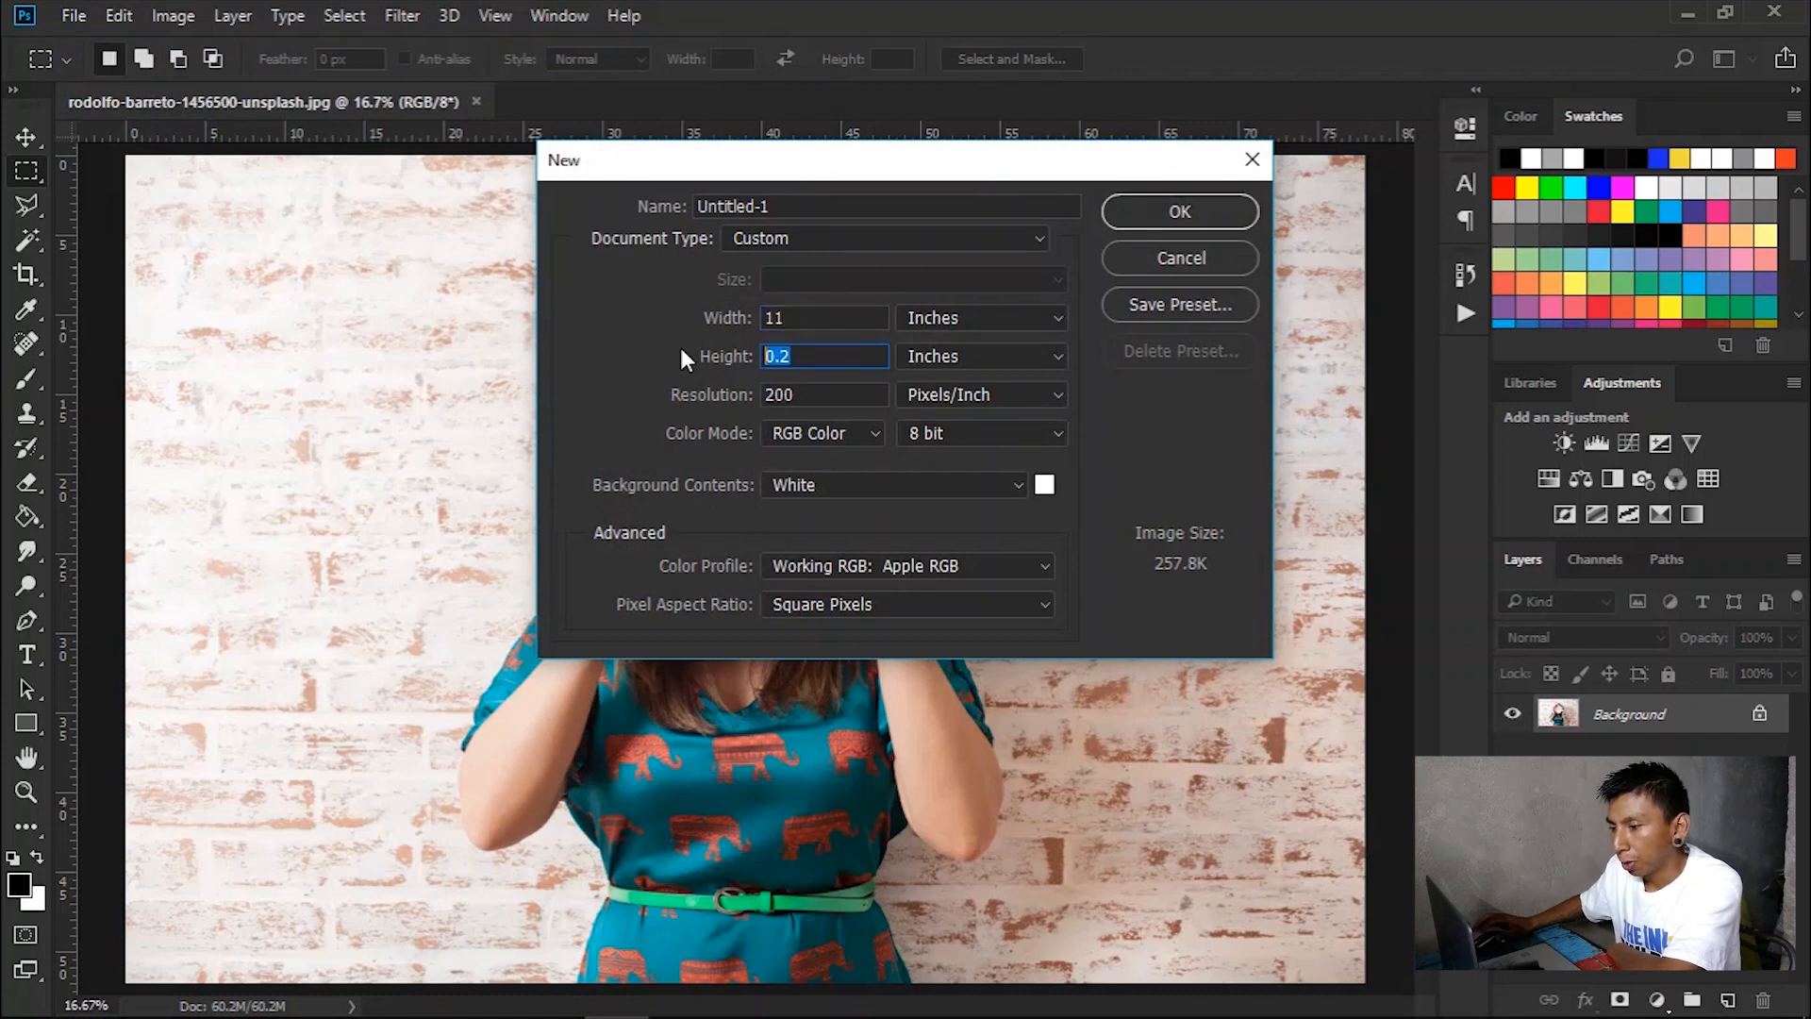
text(17)
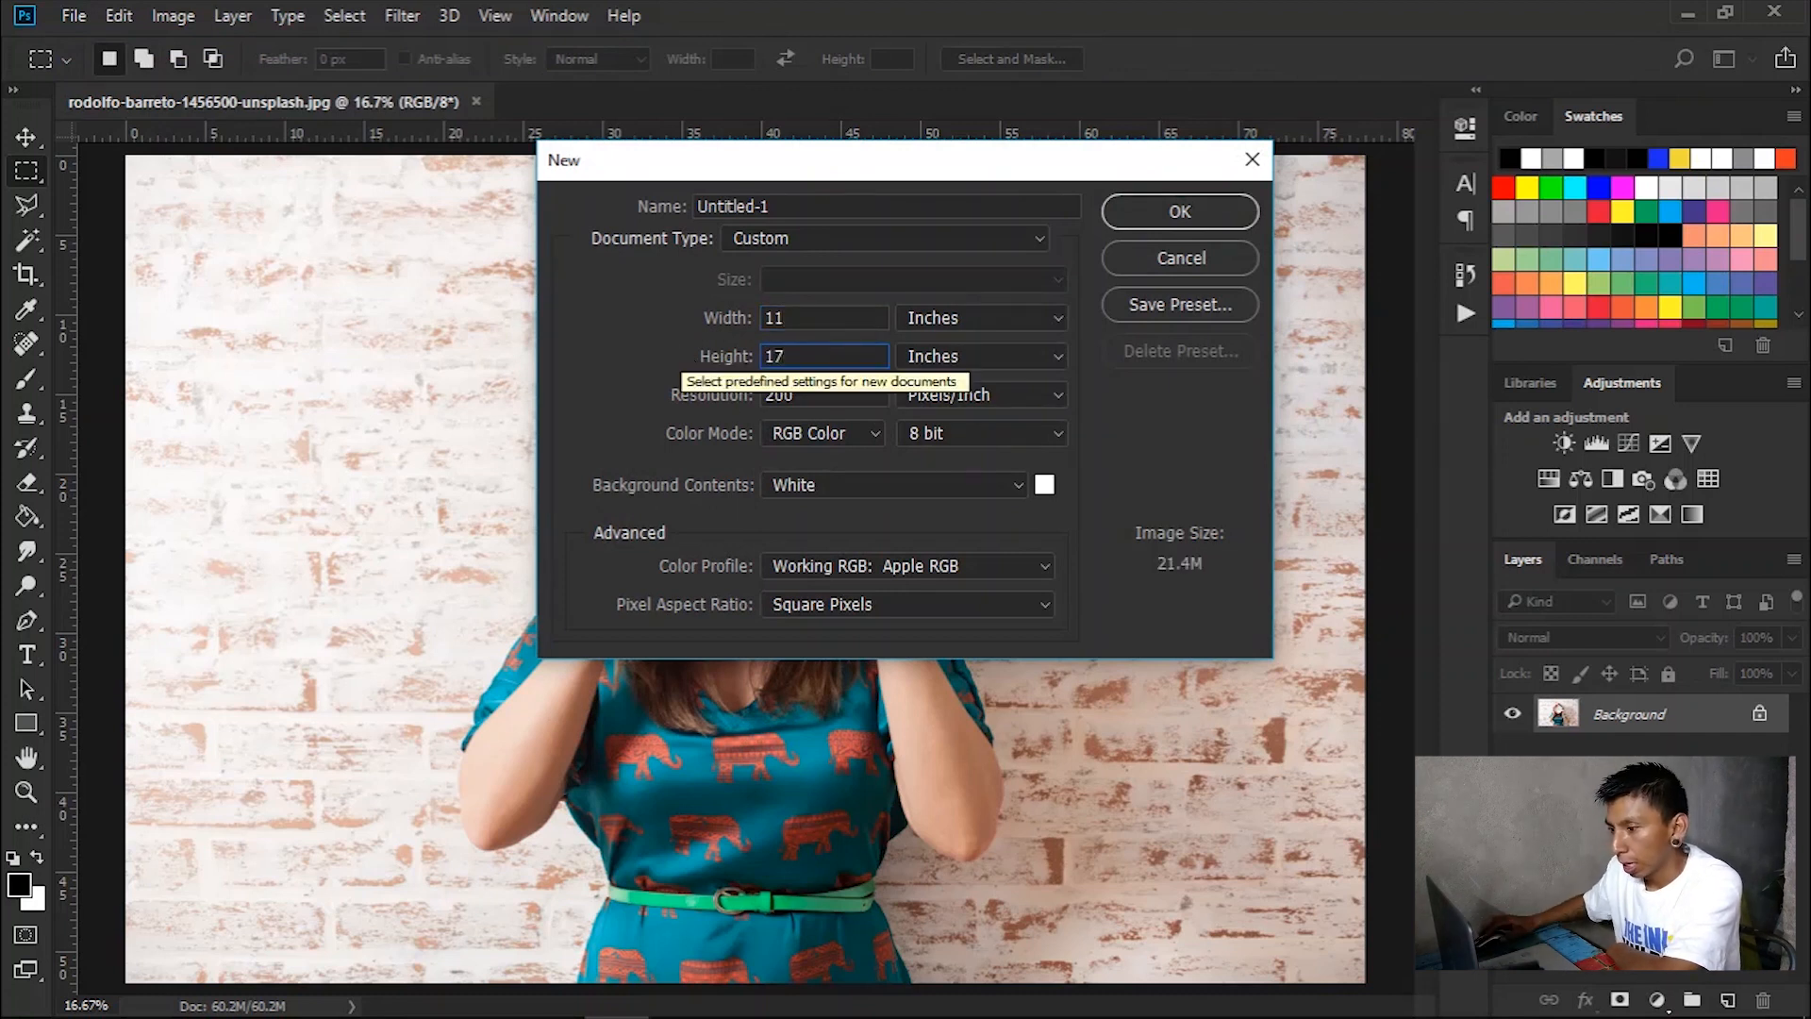
key(Tab)
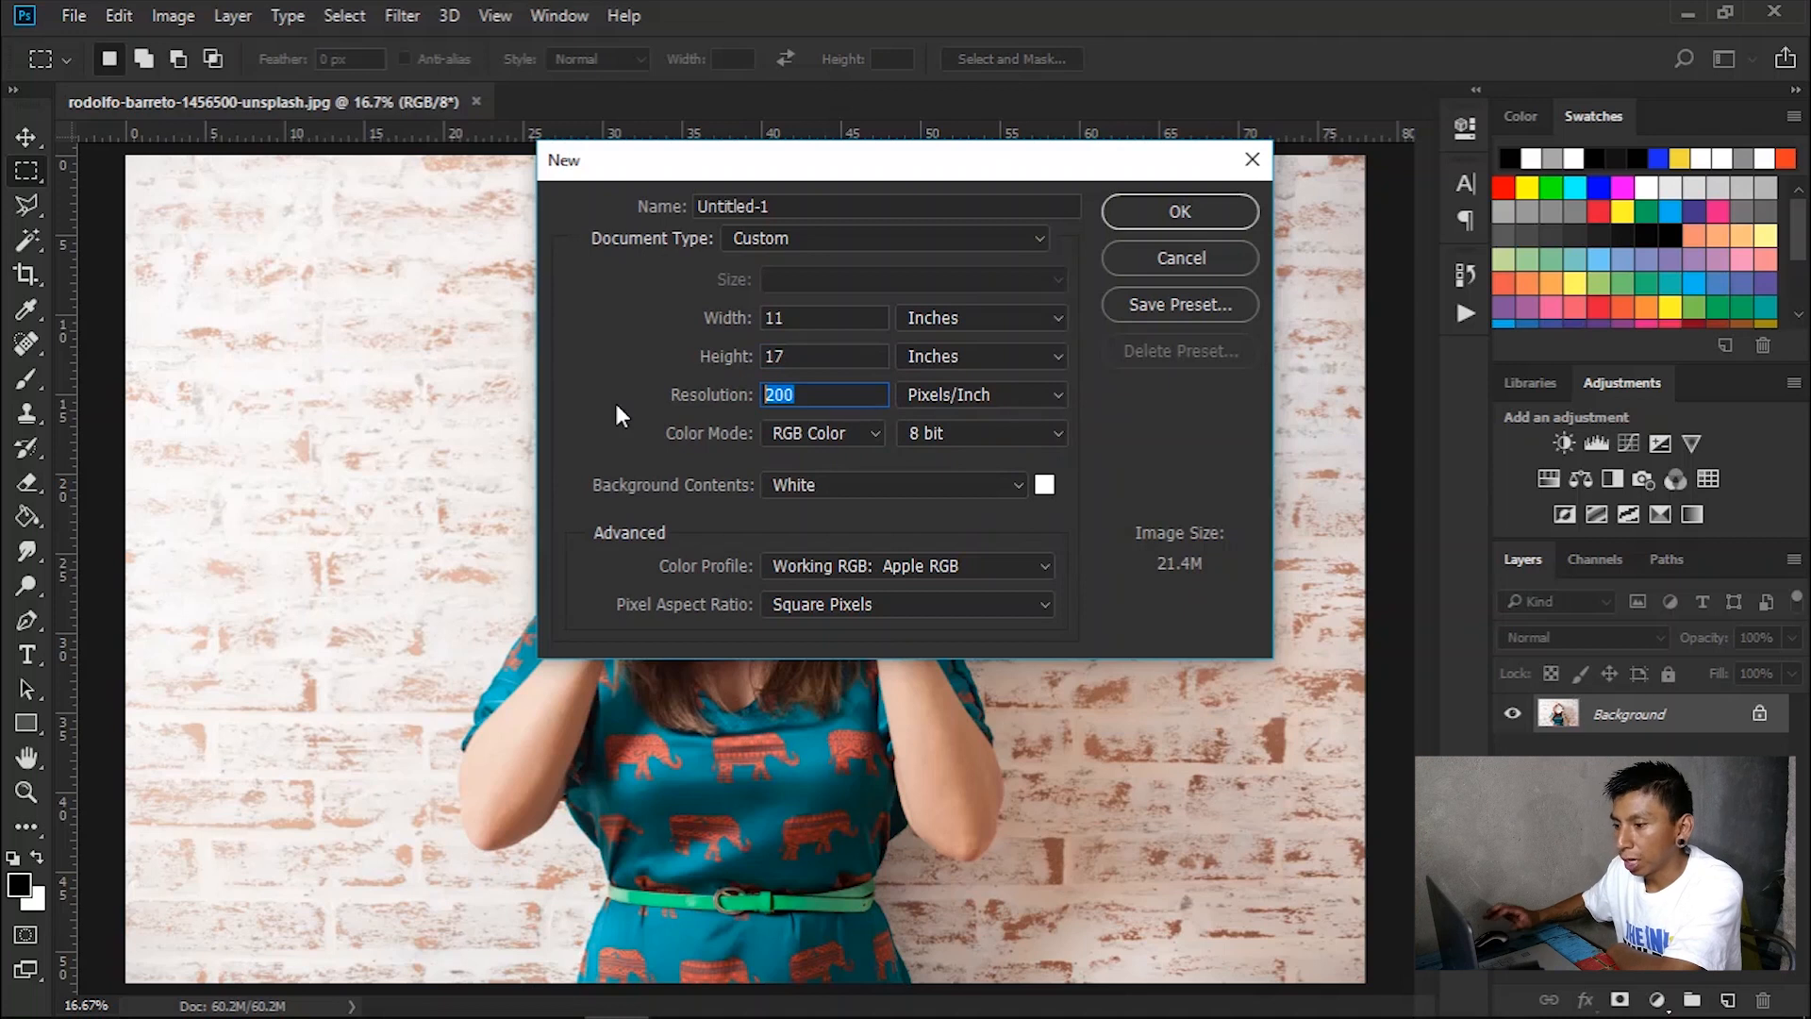
text(300)
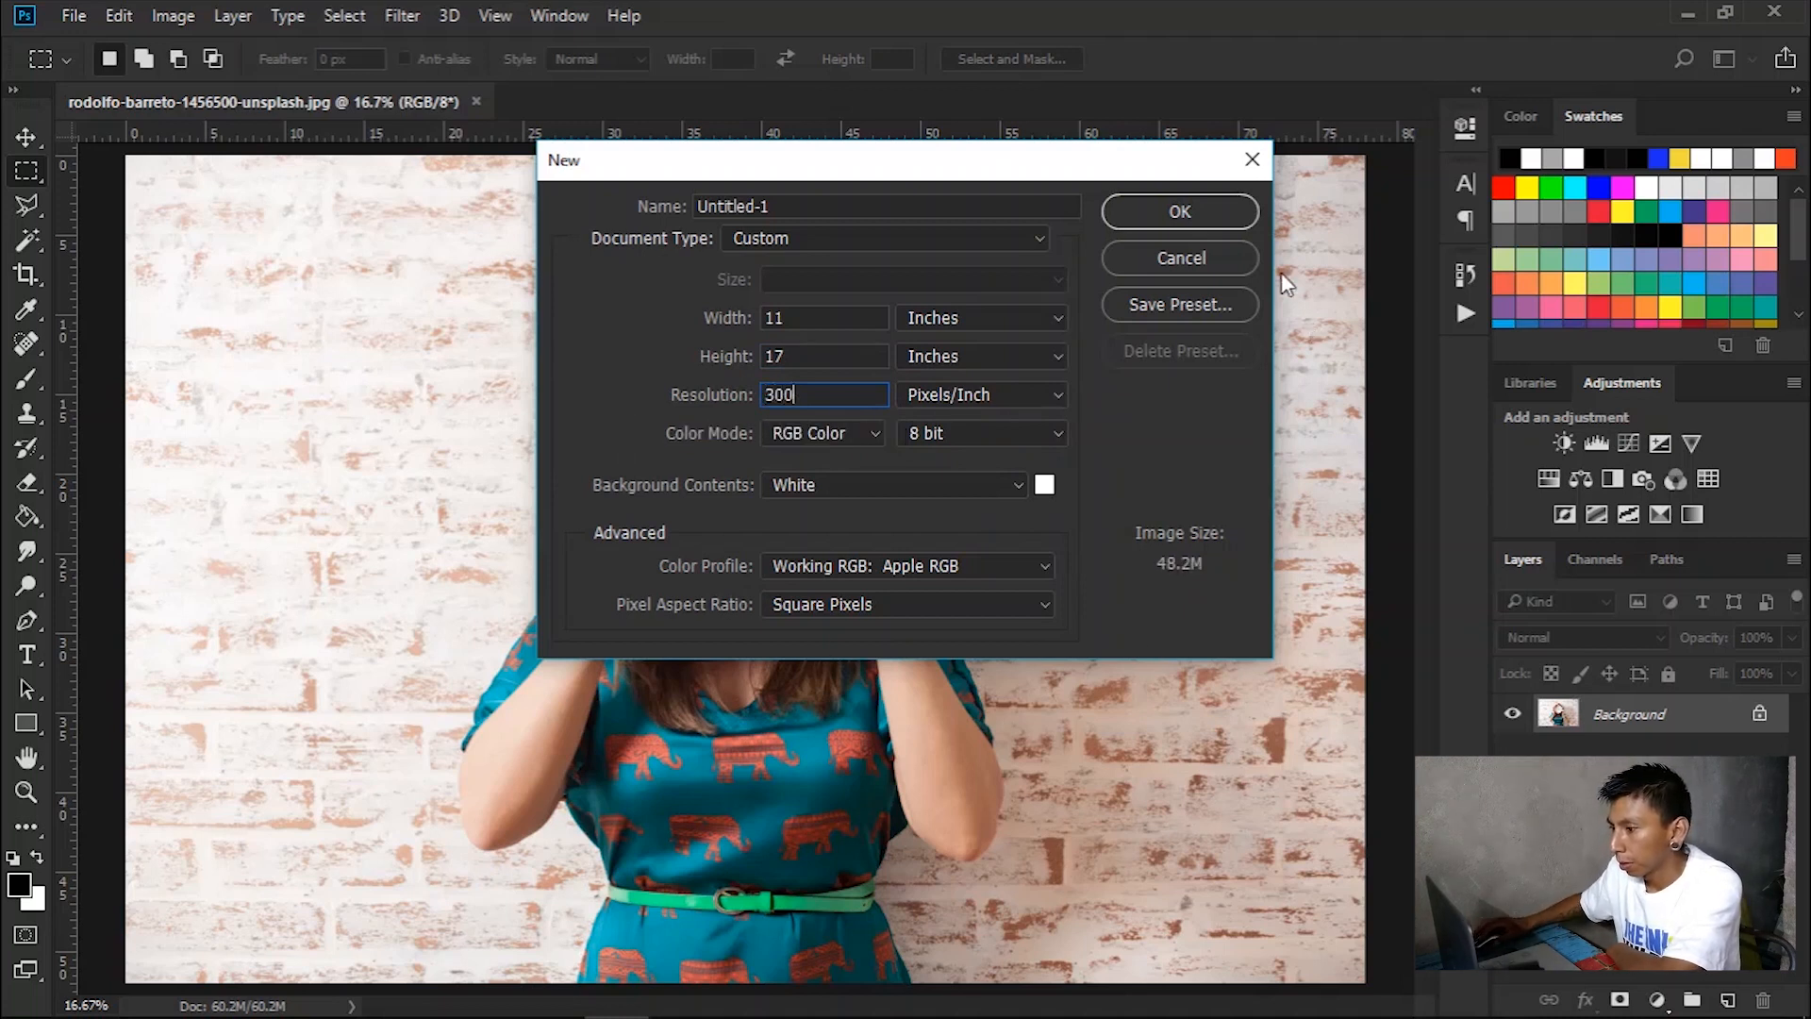
click(1193, 210)
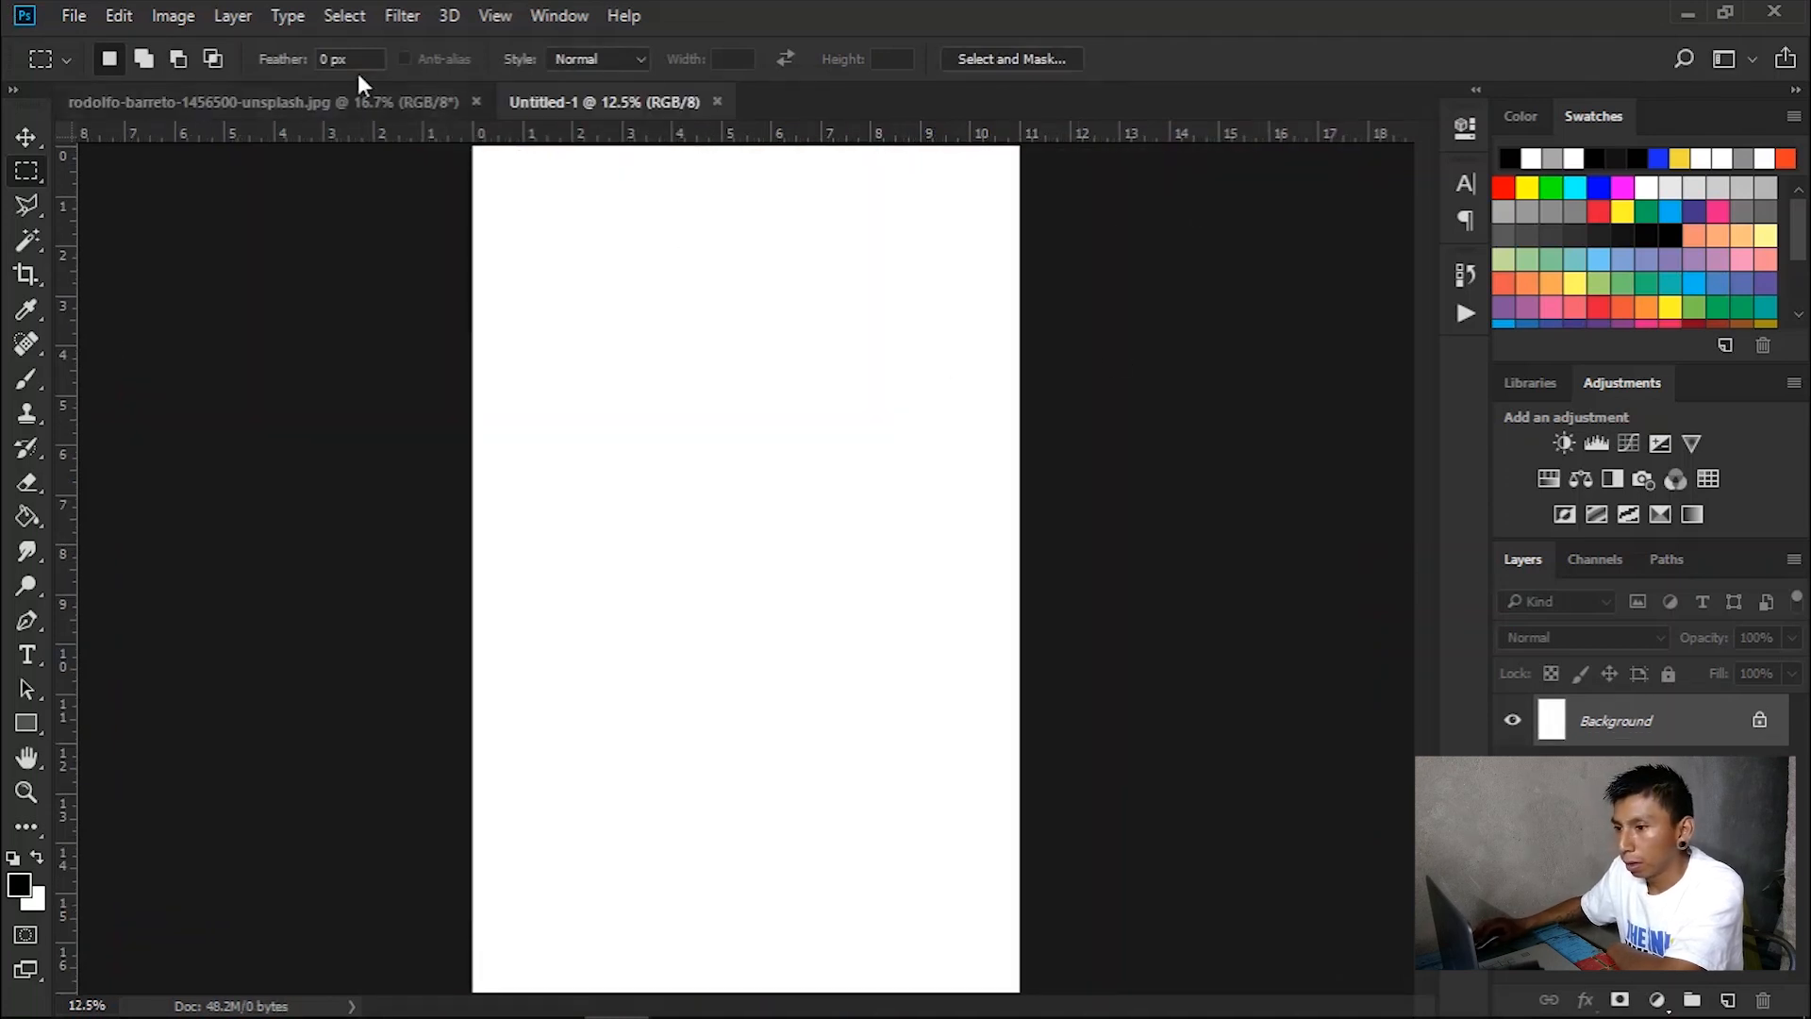
- Duplicate the clock photo's background layer into the Untitled-1 document and bring that document to the front
click(266, 101)
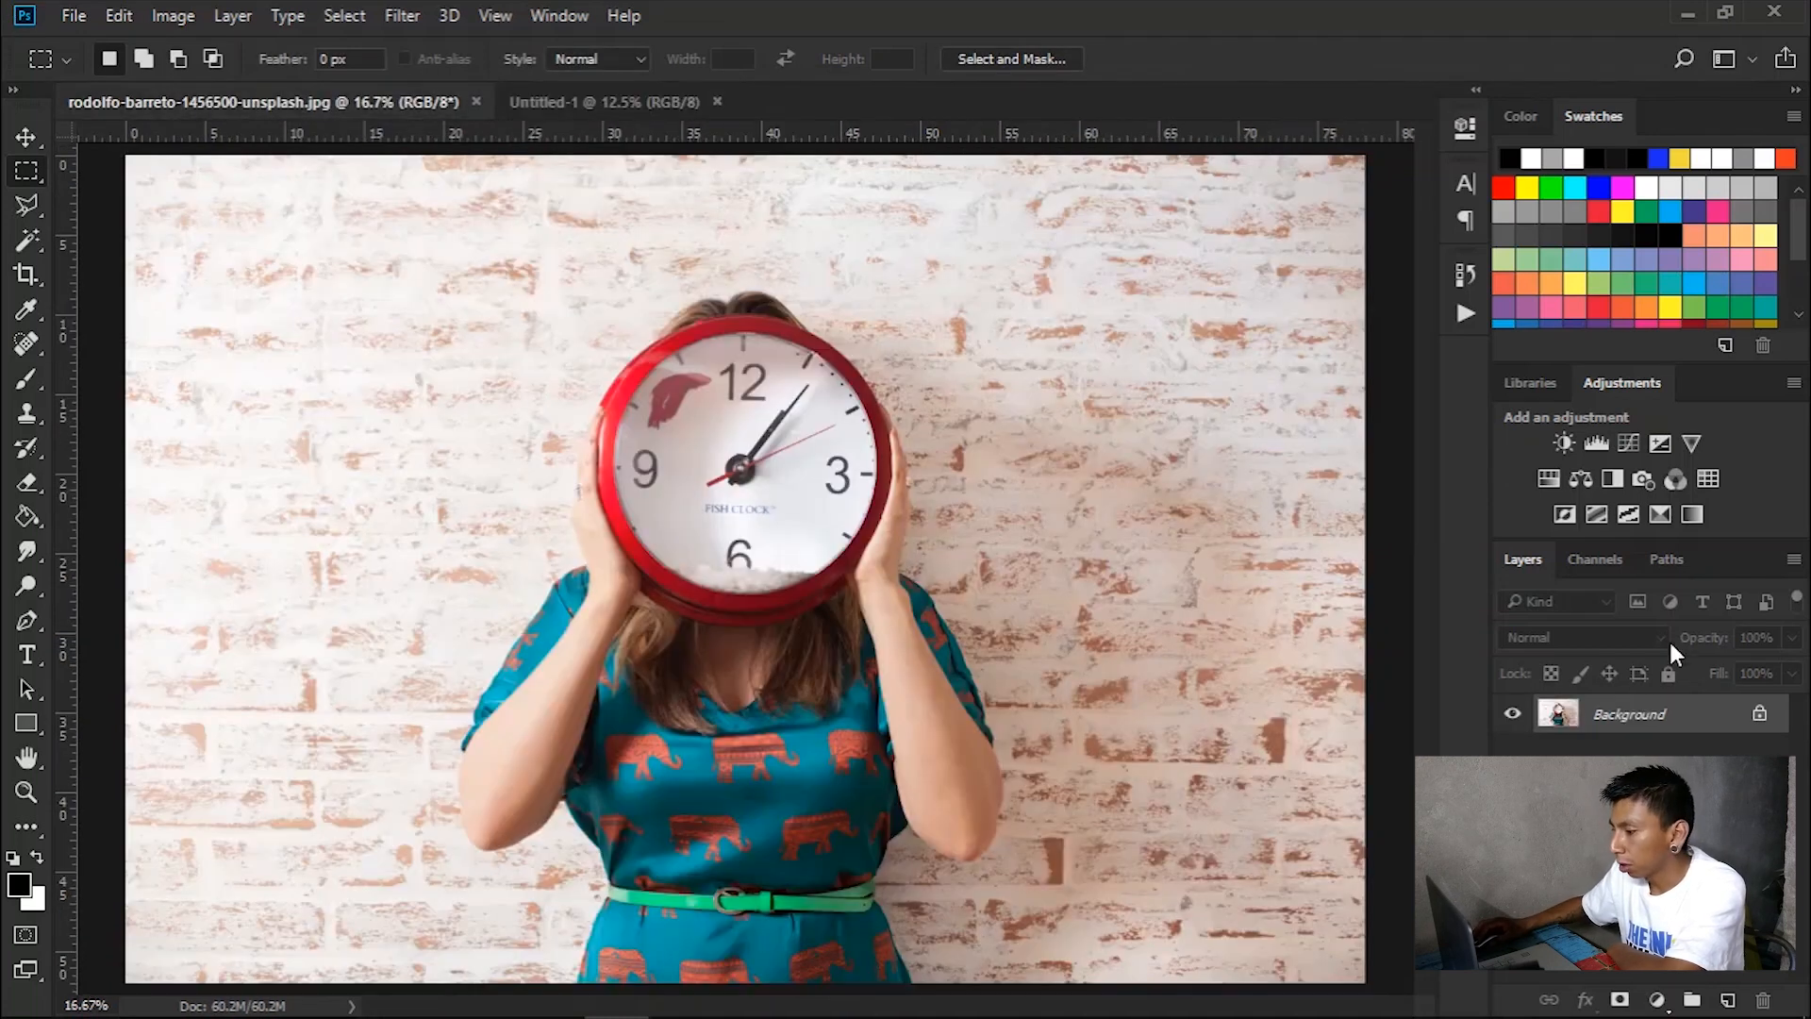
right_click(1672, 715)
click(1646, 397)
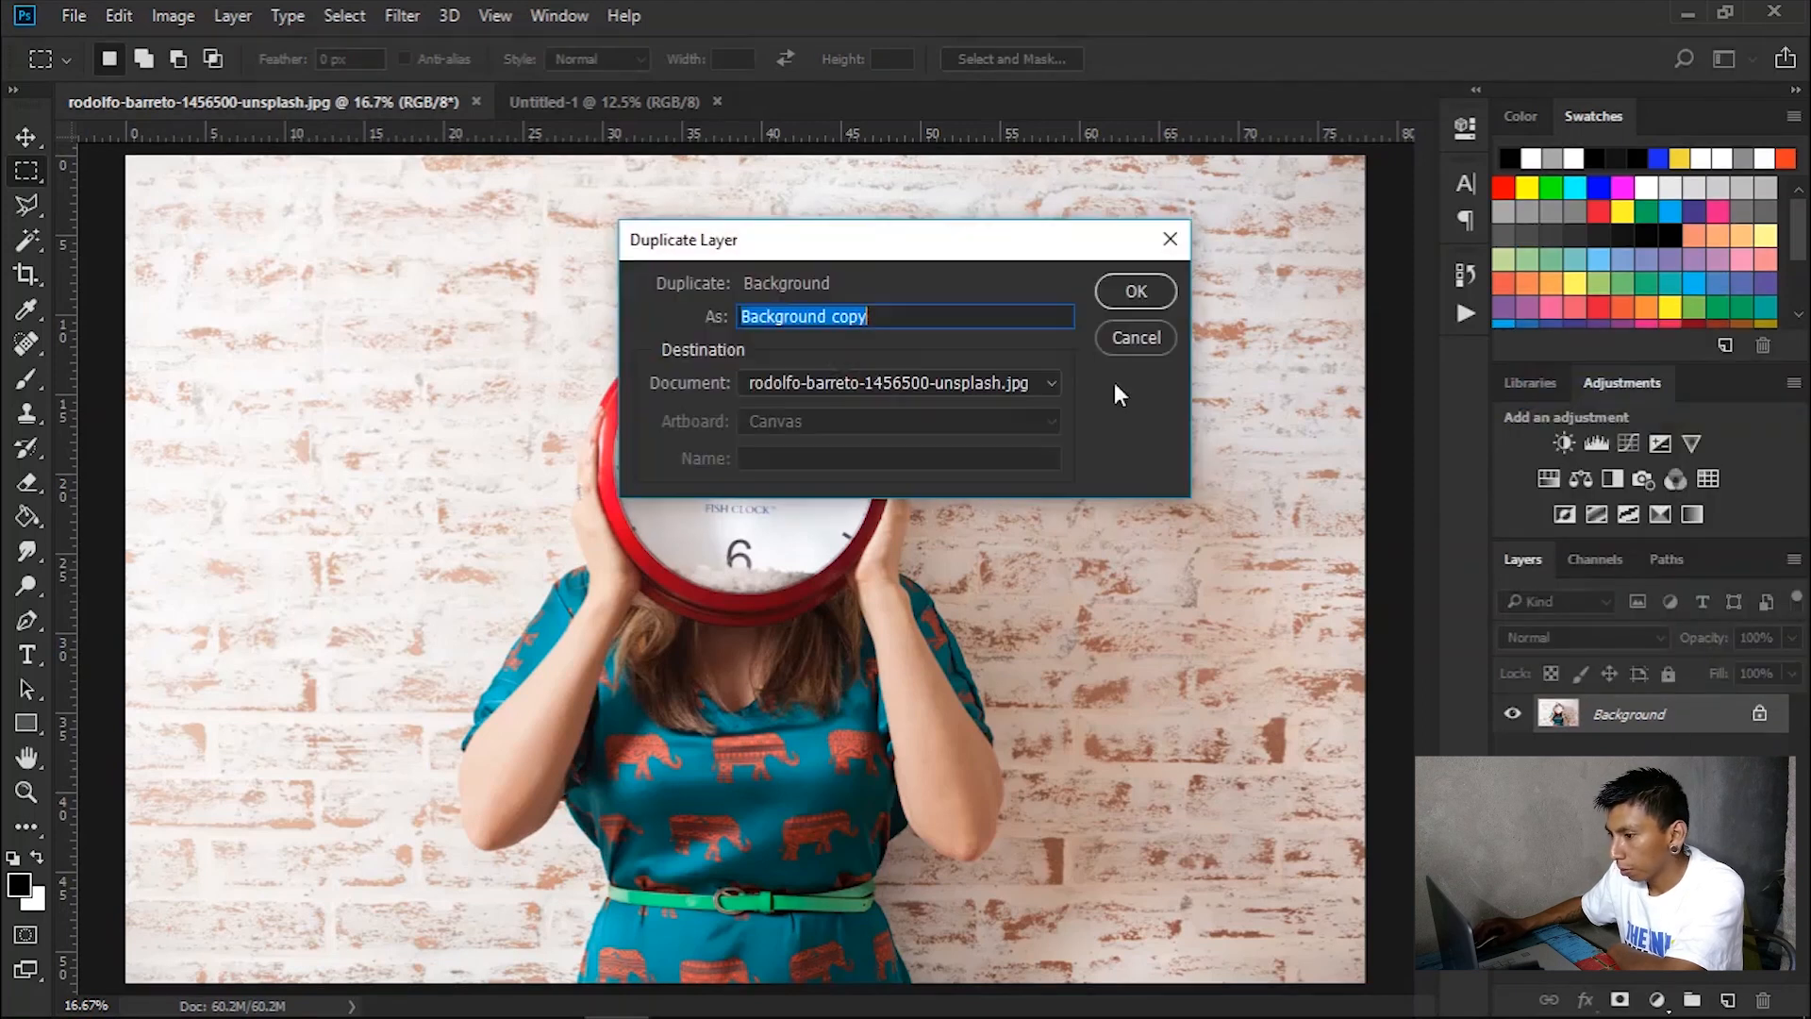
click(1053, 382)
click(943, 423)
click(1134, 290)
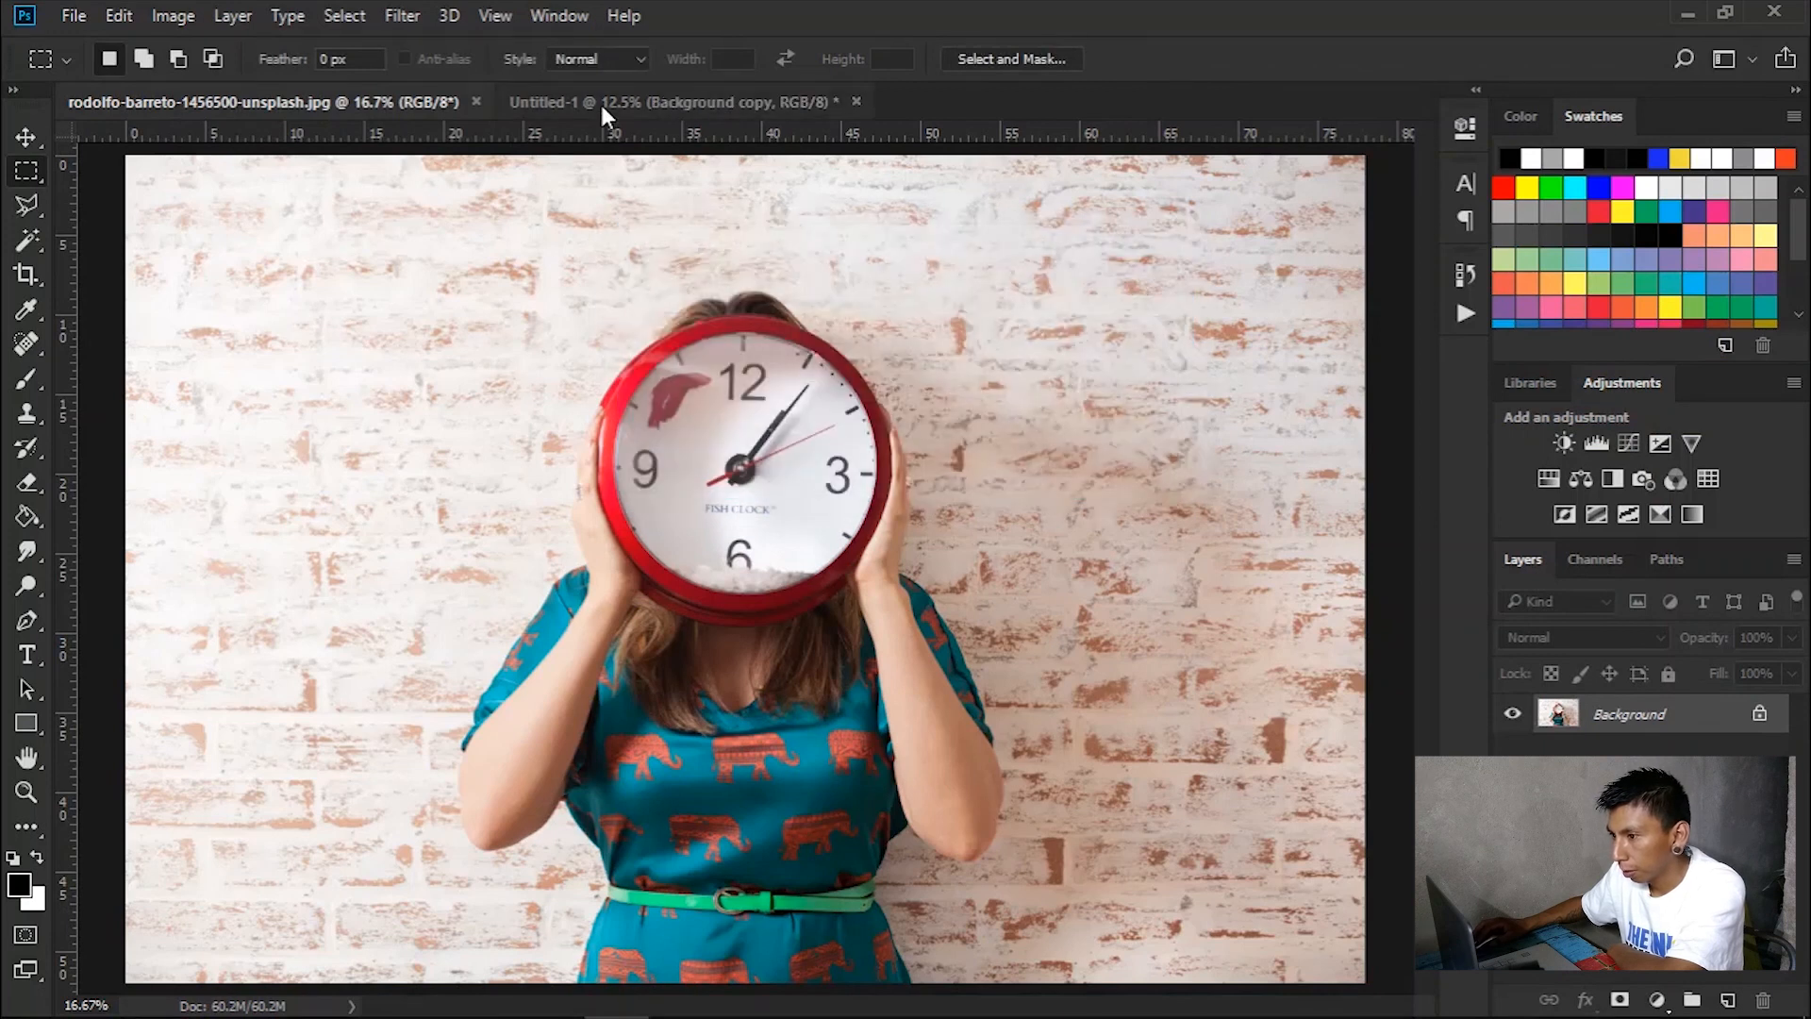
click(603, 110)
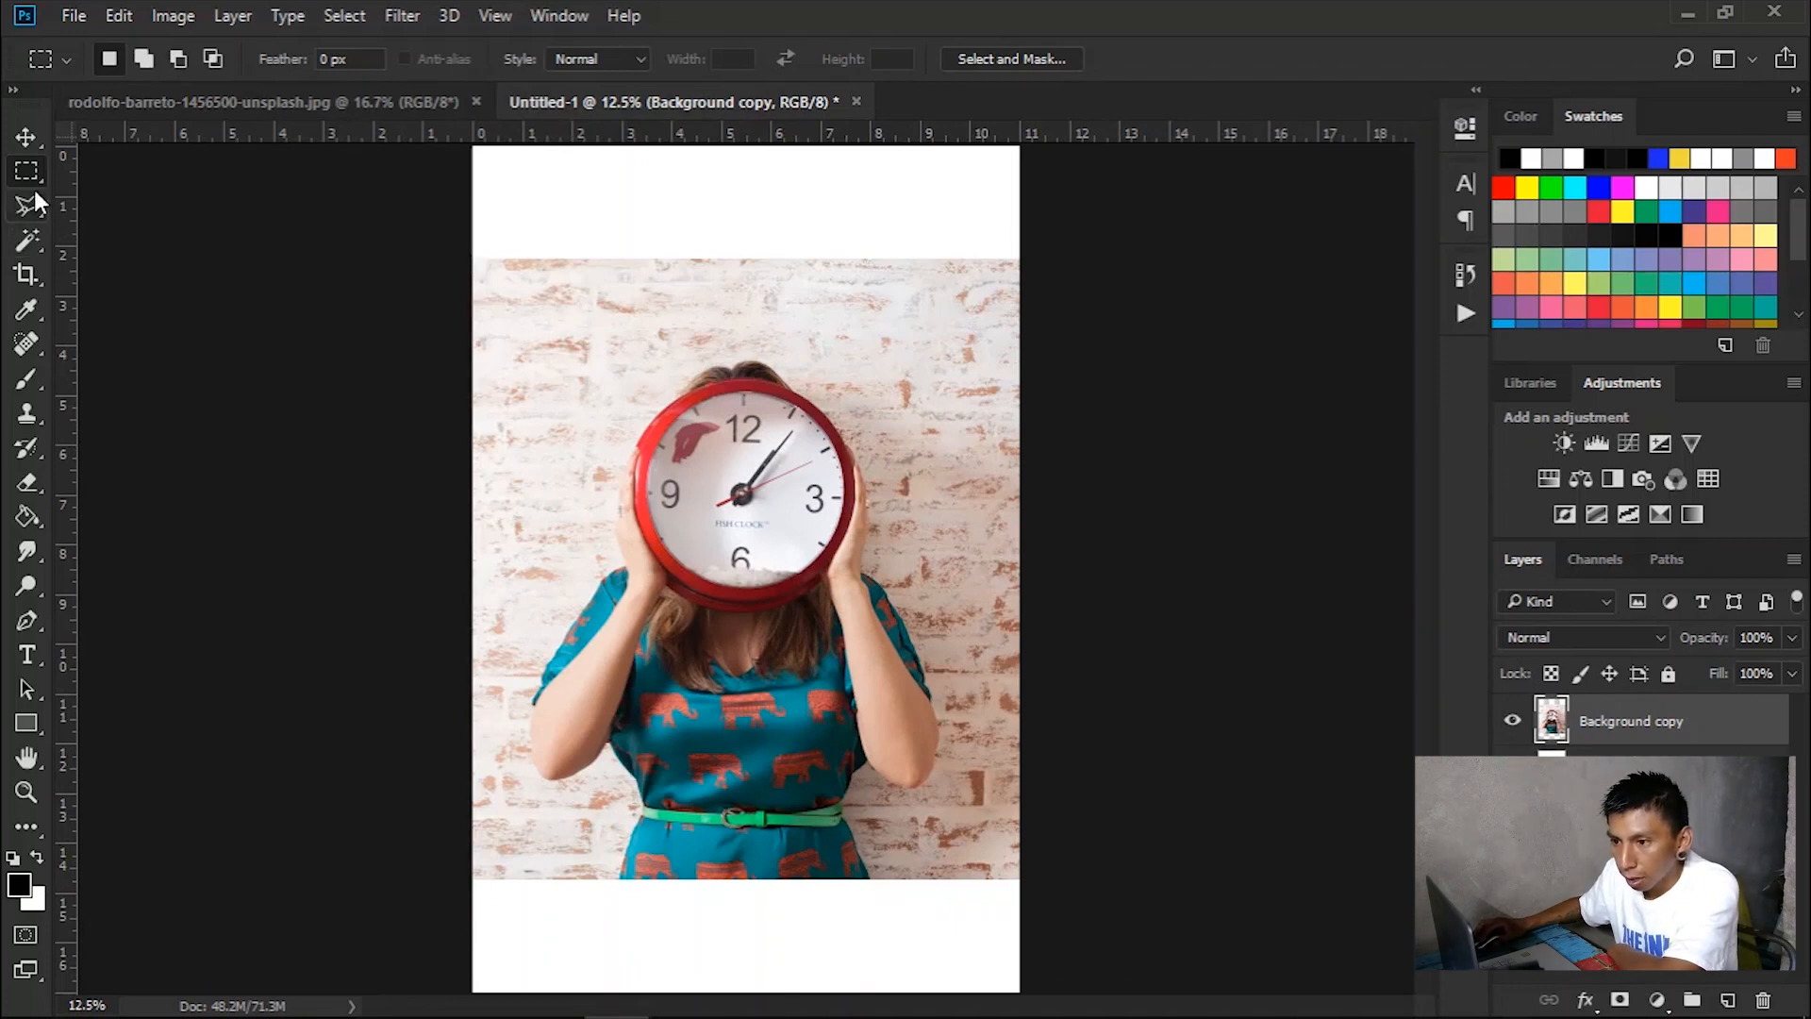
- Marquee-select the photo just inside its side edges, invert the selection, delete the strips outside it and deselect
drag(482, 245, 1012, 931)
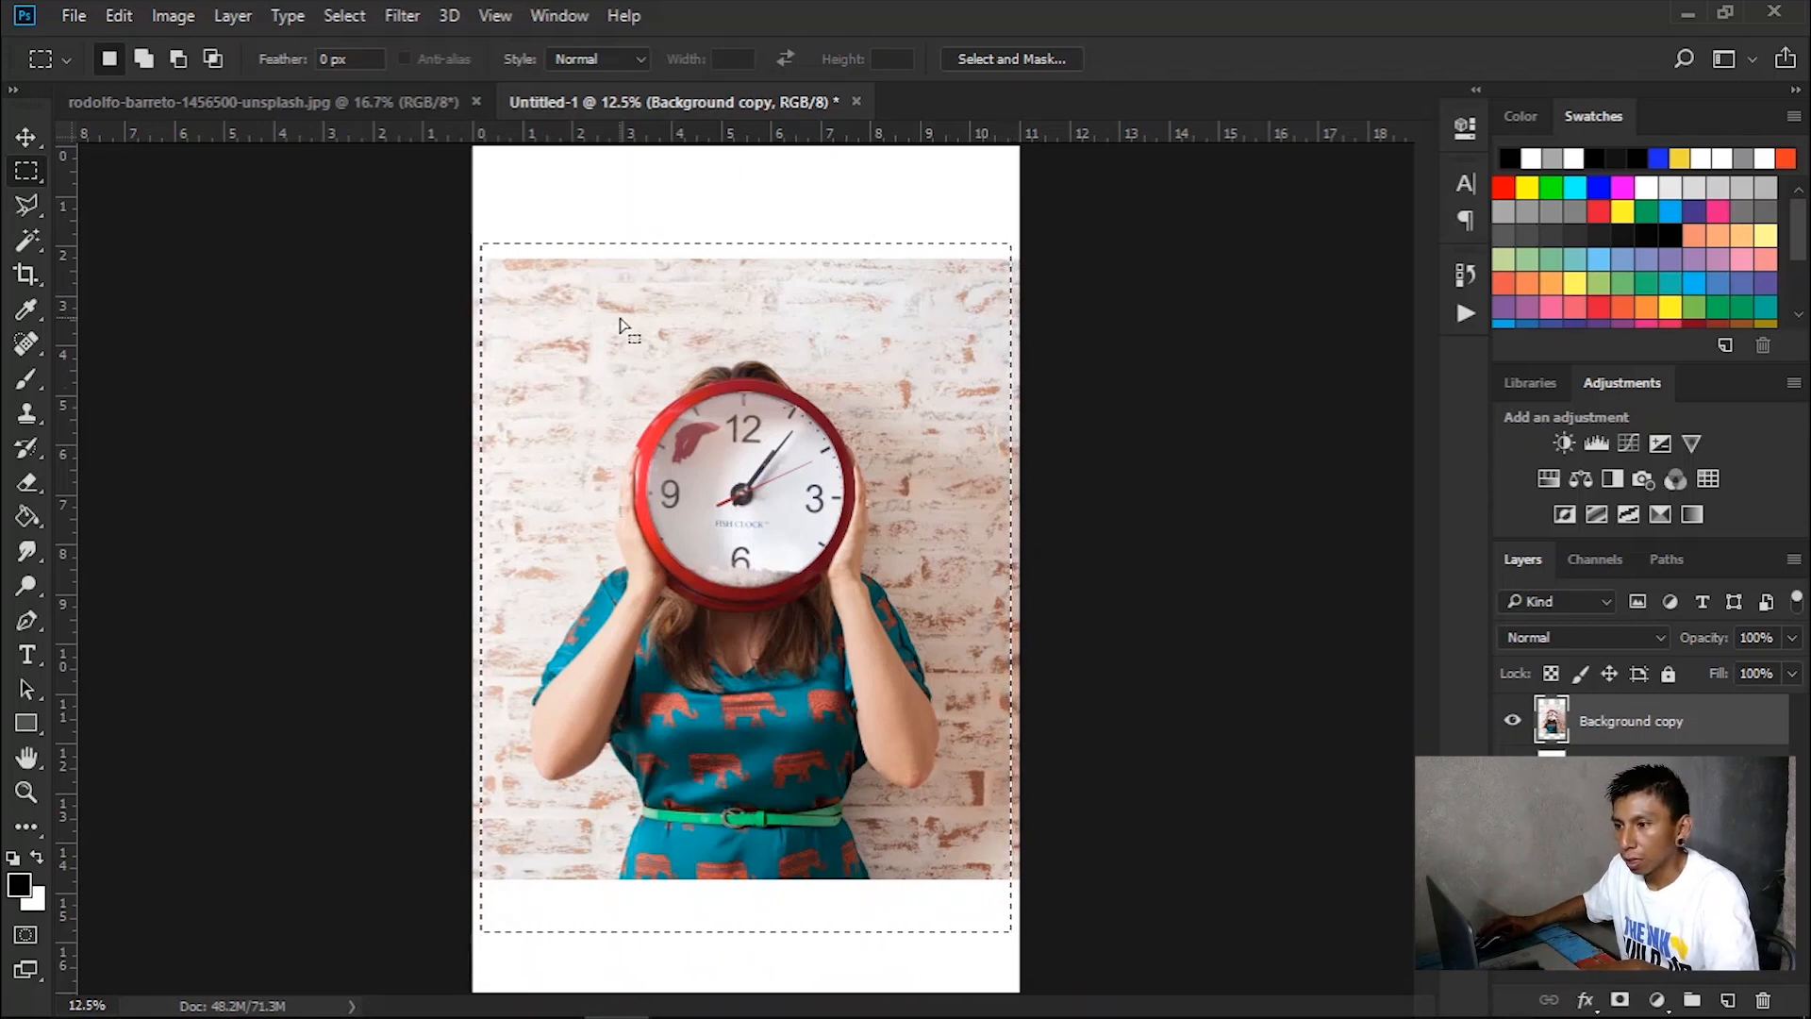
click(342, 15)
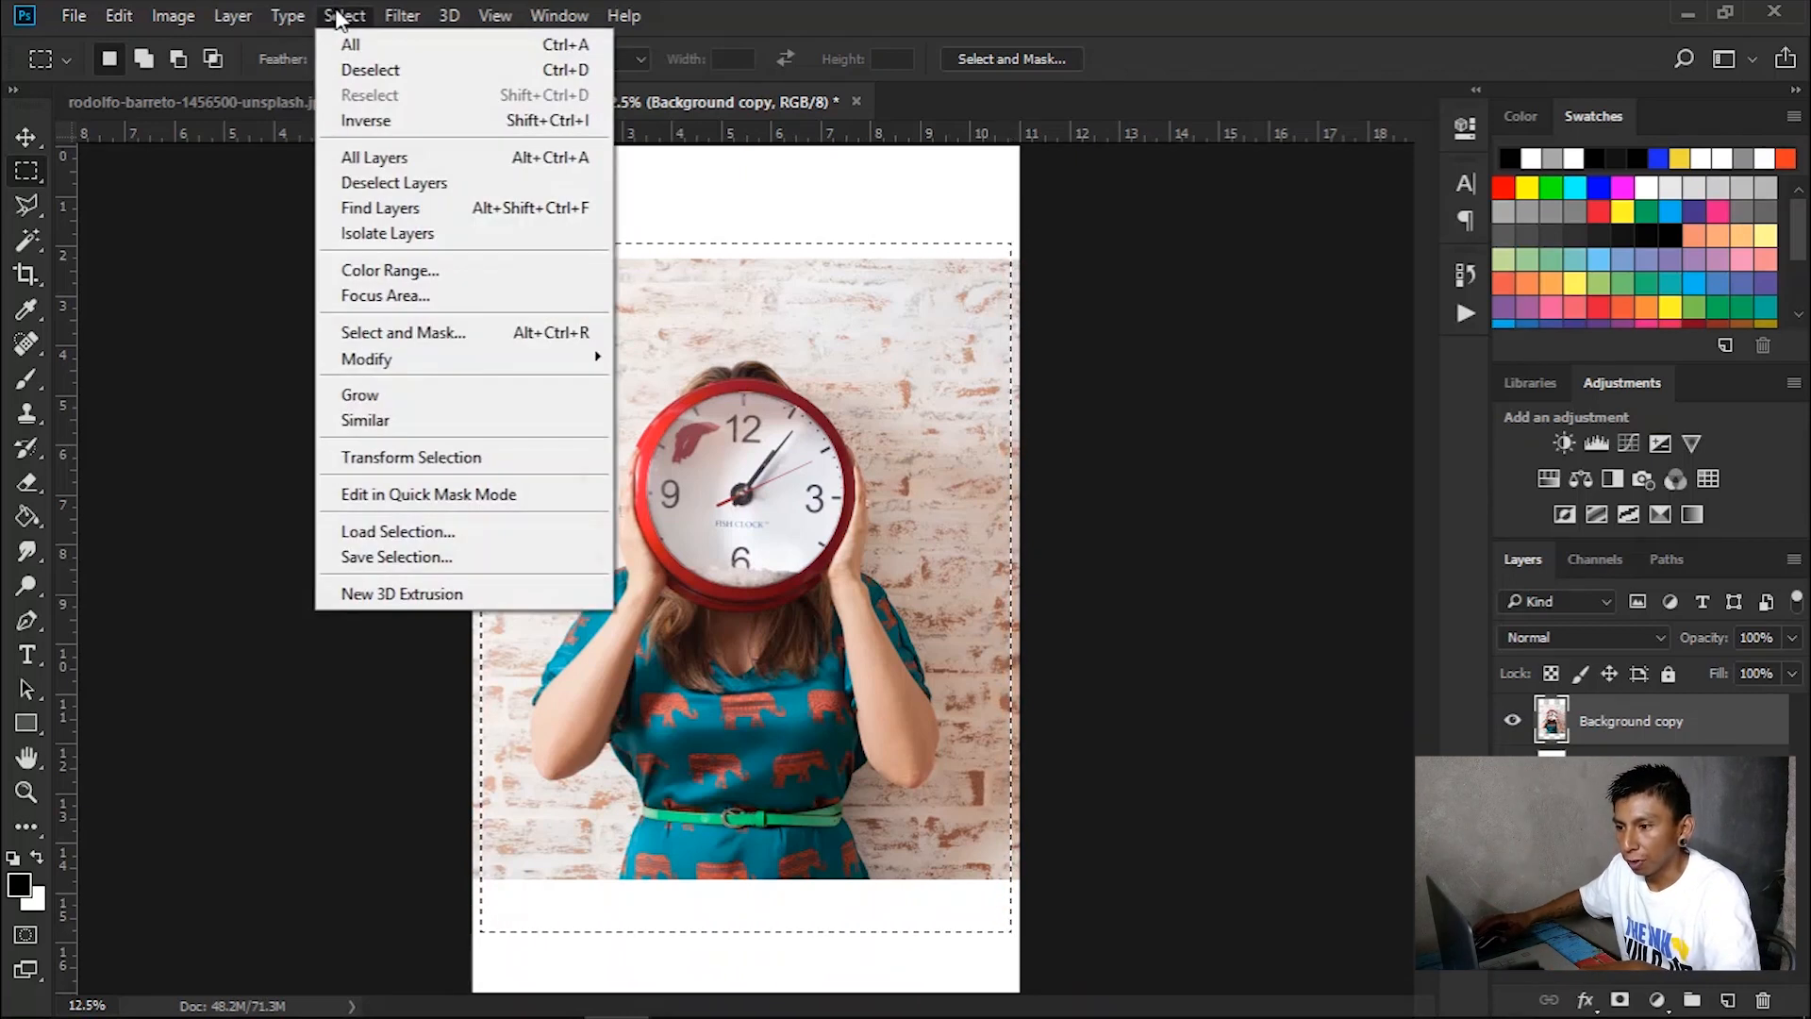
click(382, 119)
click(544, 192)
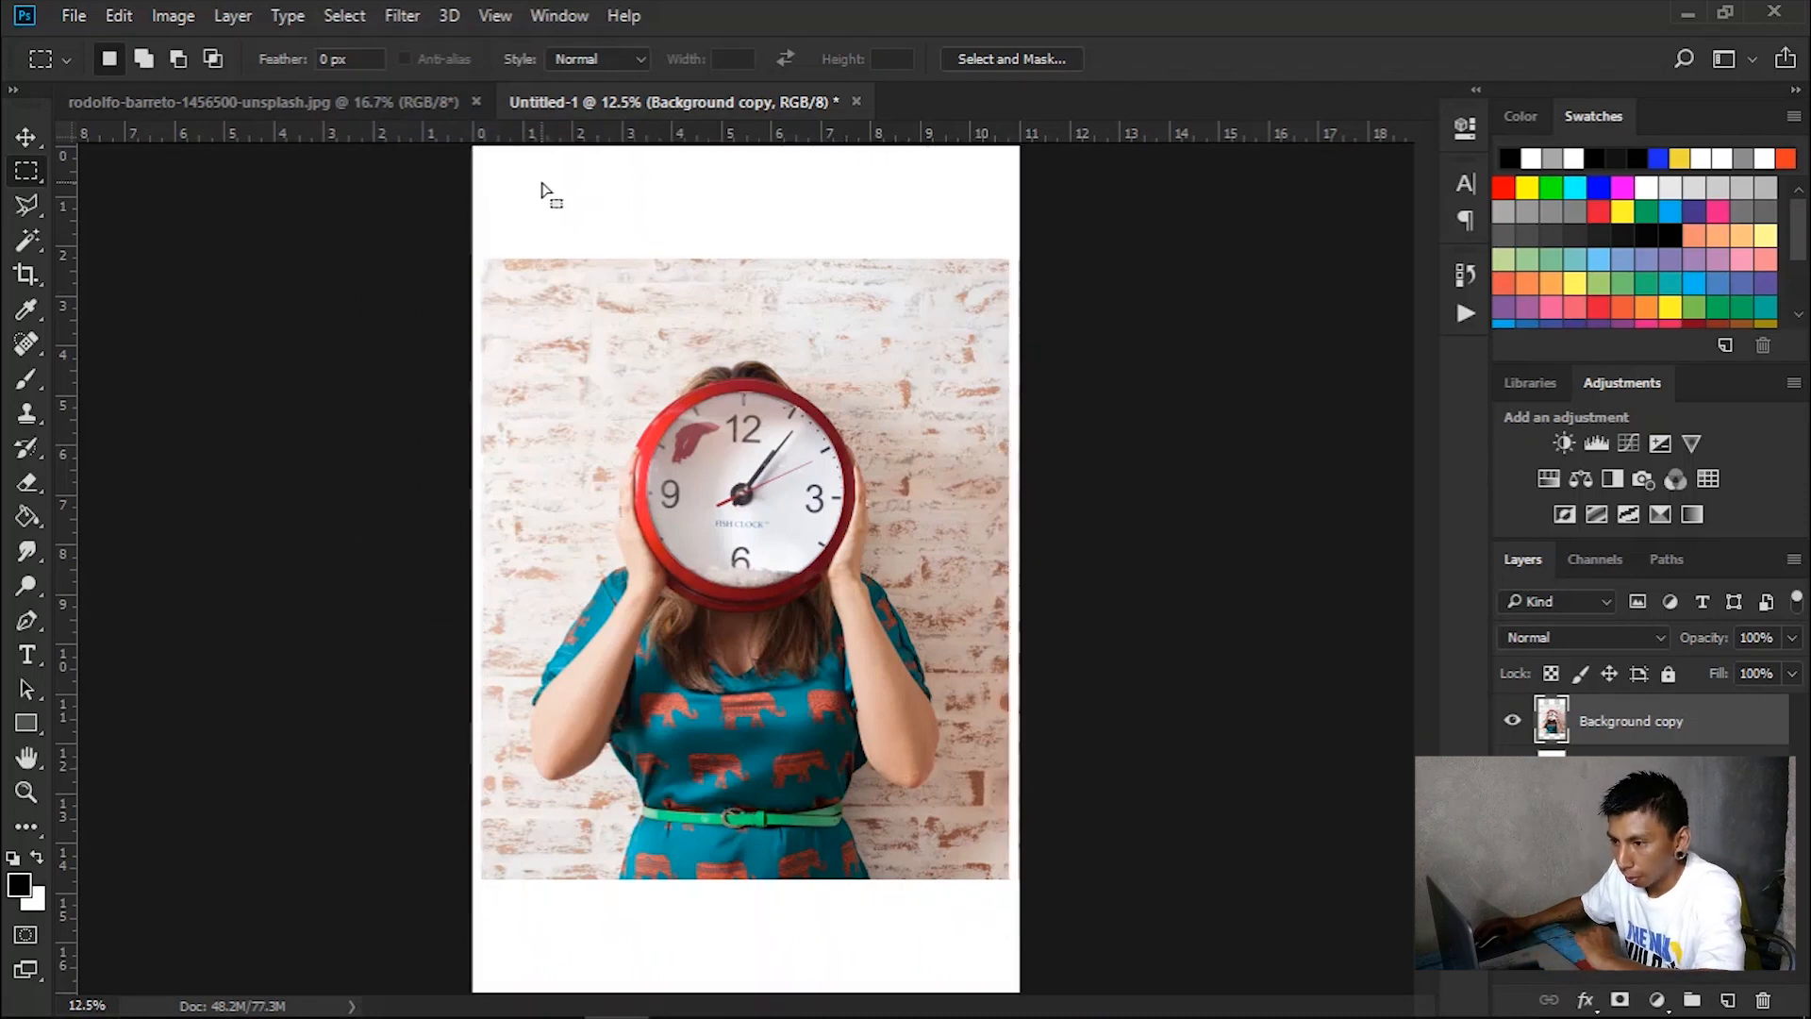
click(1622, 766)
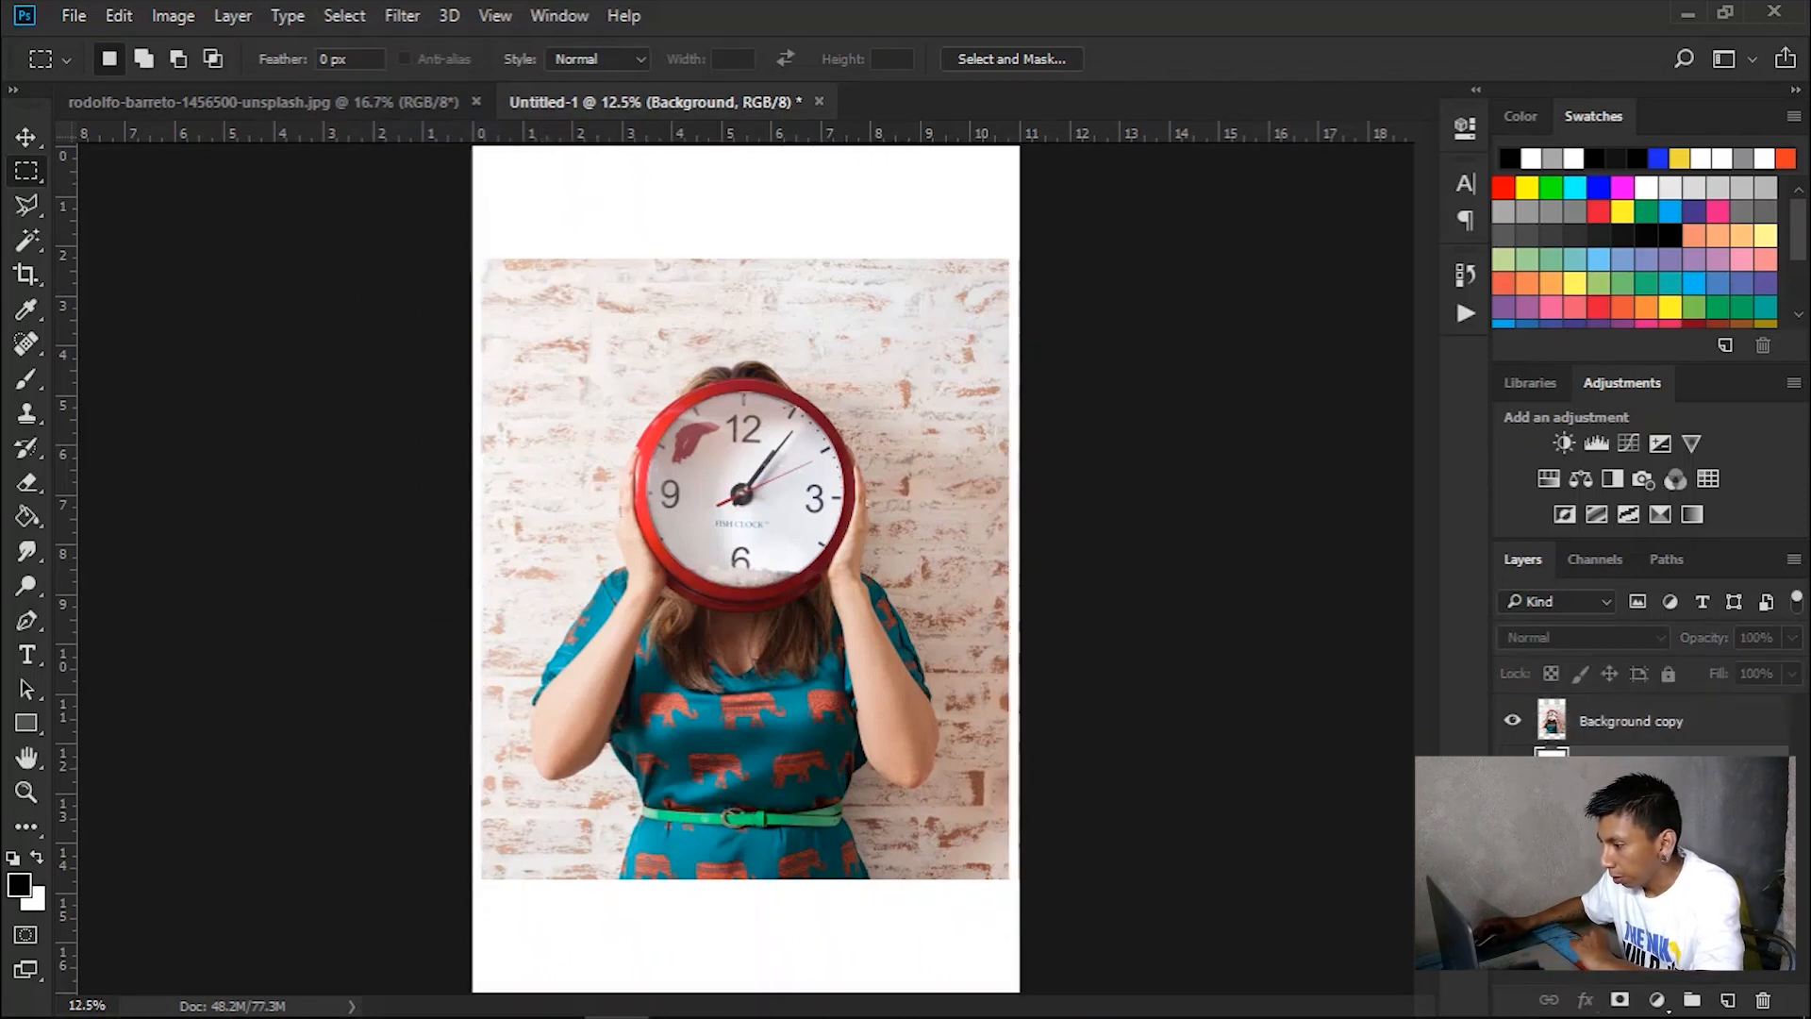
right_click(1622, 766)
click(1612, 472)
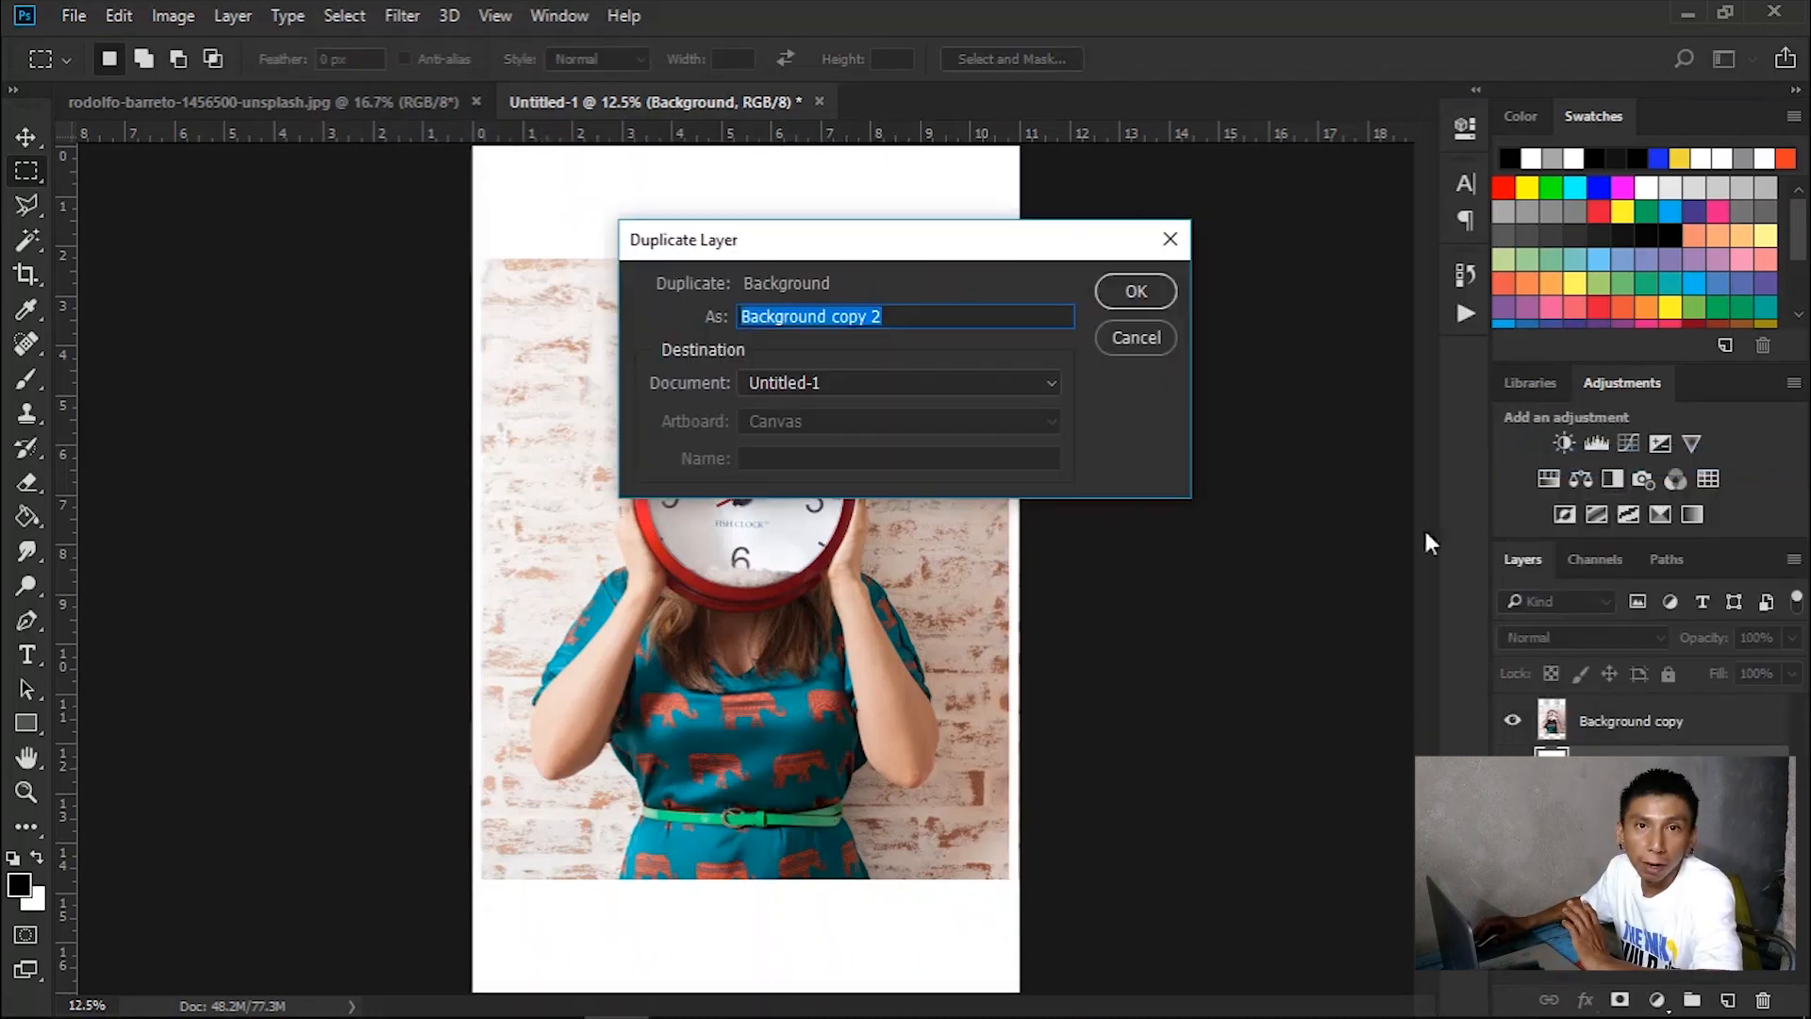
click(1156, 338)
- Delete the white Background layer beneath the photo
right_click(1622, 766)
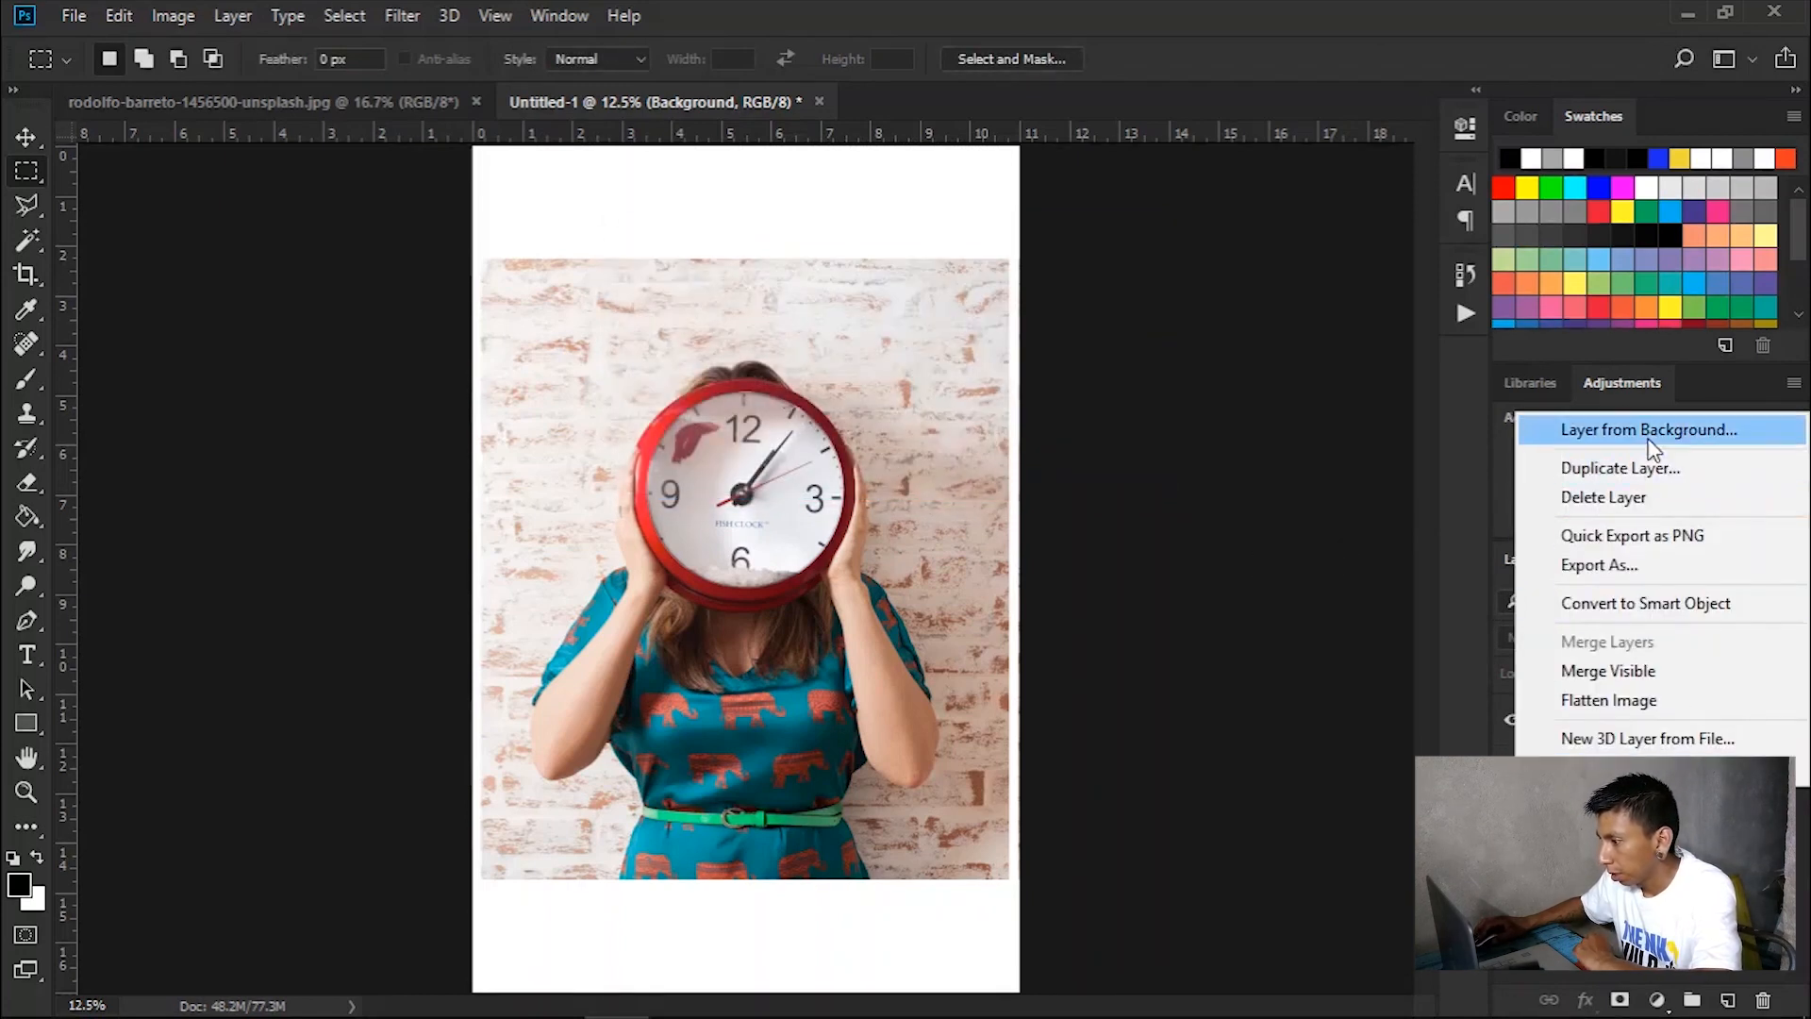
click(1603, 497)
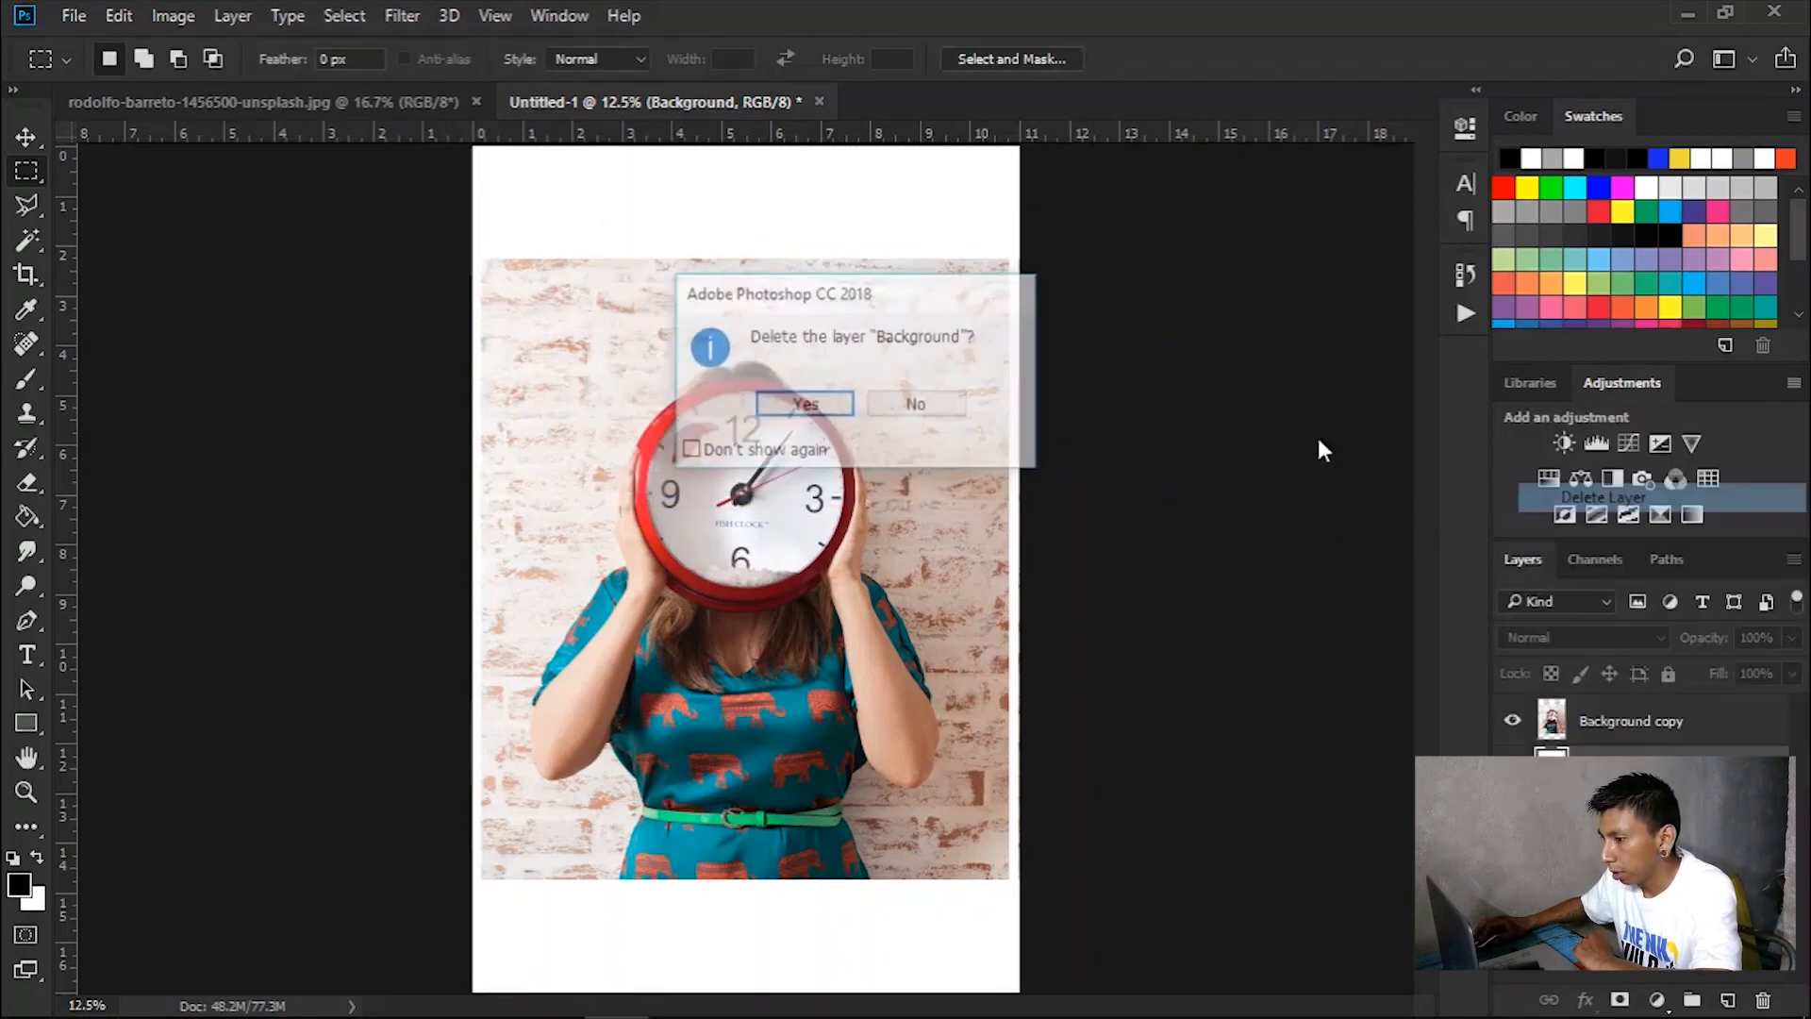
click(816, 407)
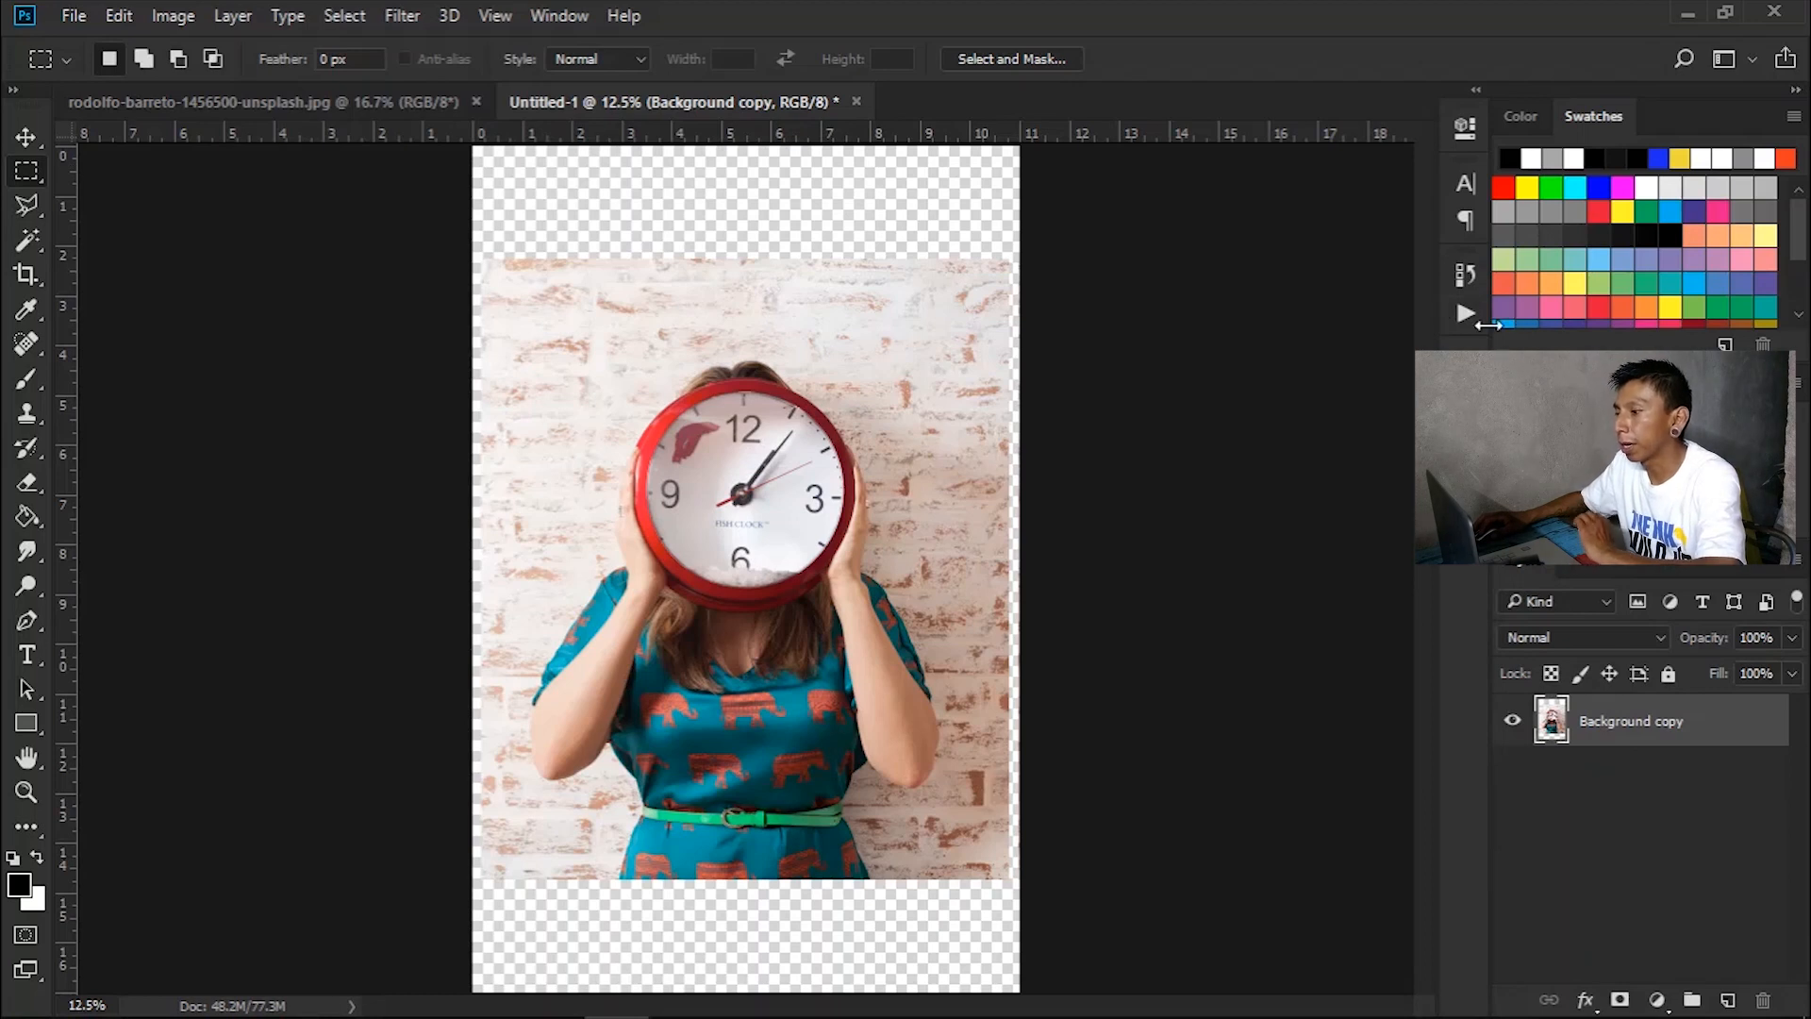
- Display the list of recorded actions and collapse the Wilflex EasyArt 2 set
click(1465, 314)
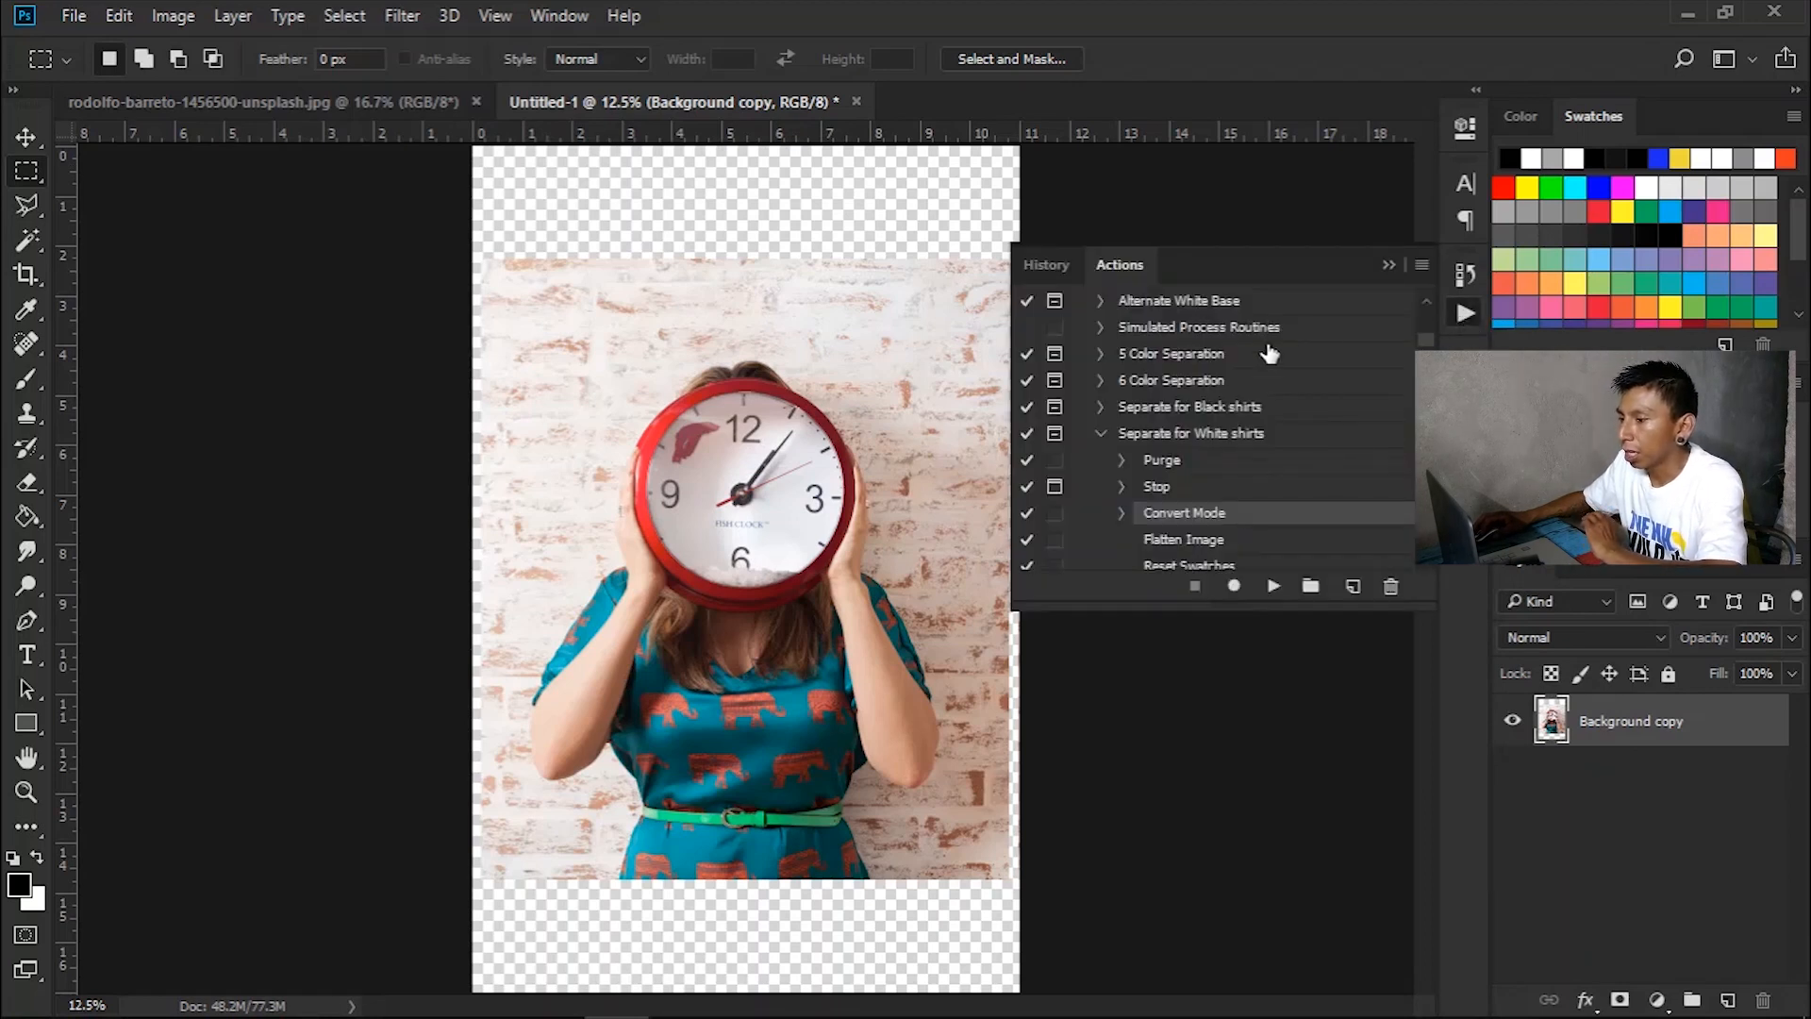
drag(1425, 337, 1435, 288)
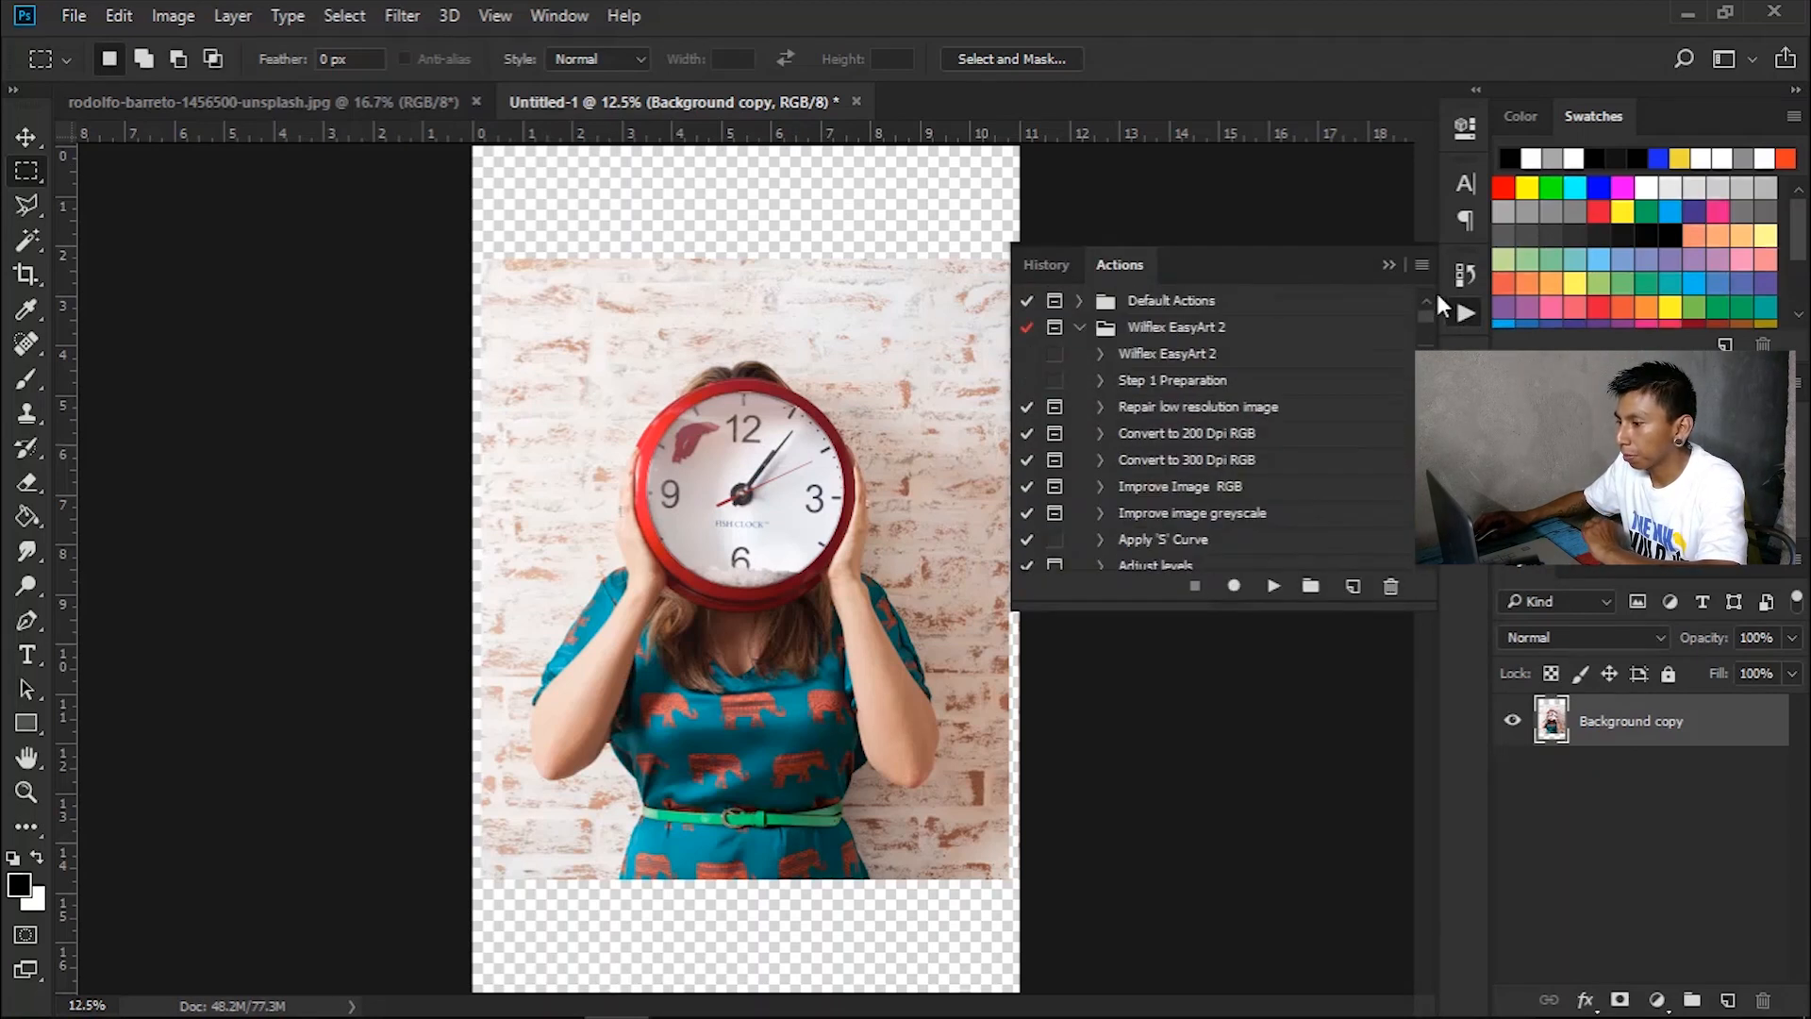
click(1078, 328)
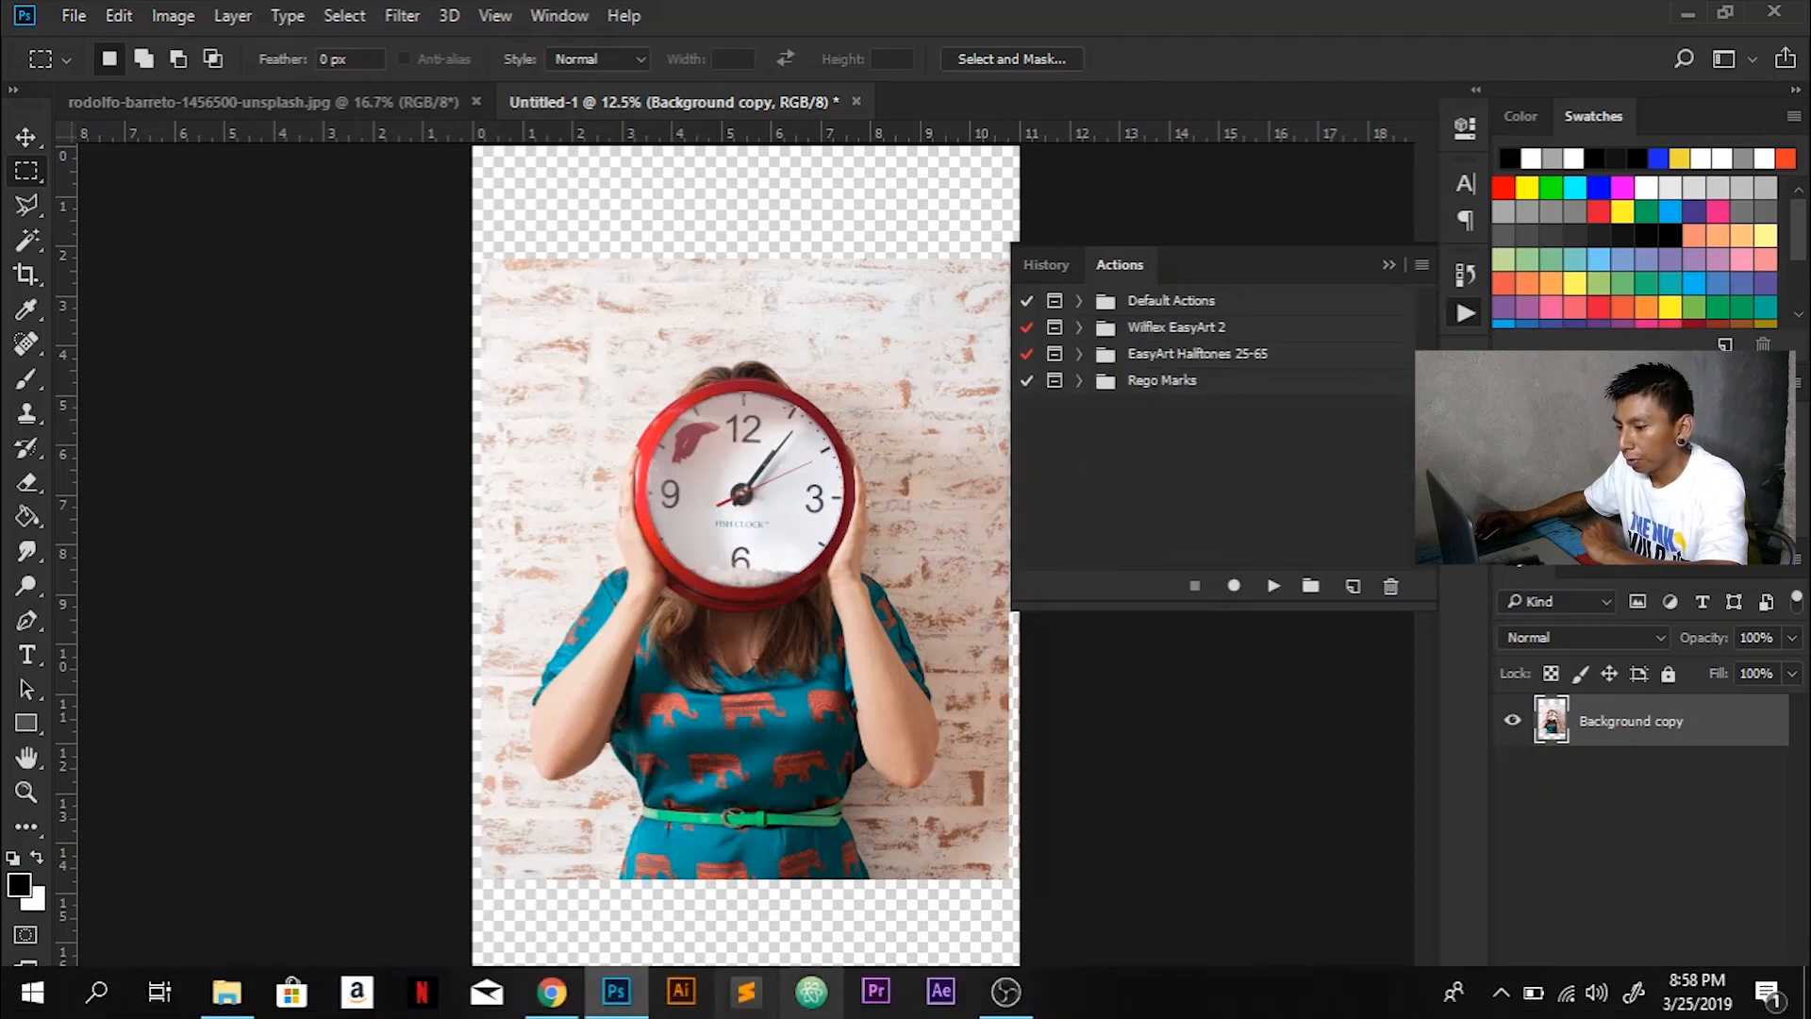
- Switch to Chrome and look through the photographer's photo gallery on Unsplash
click(551, 991)
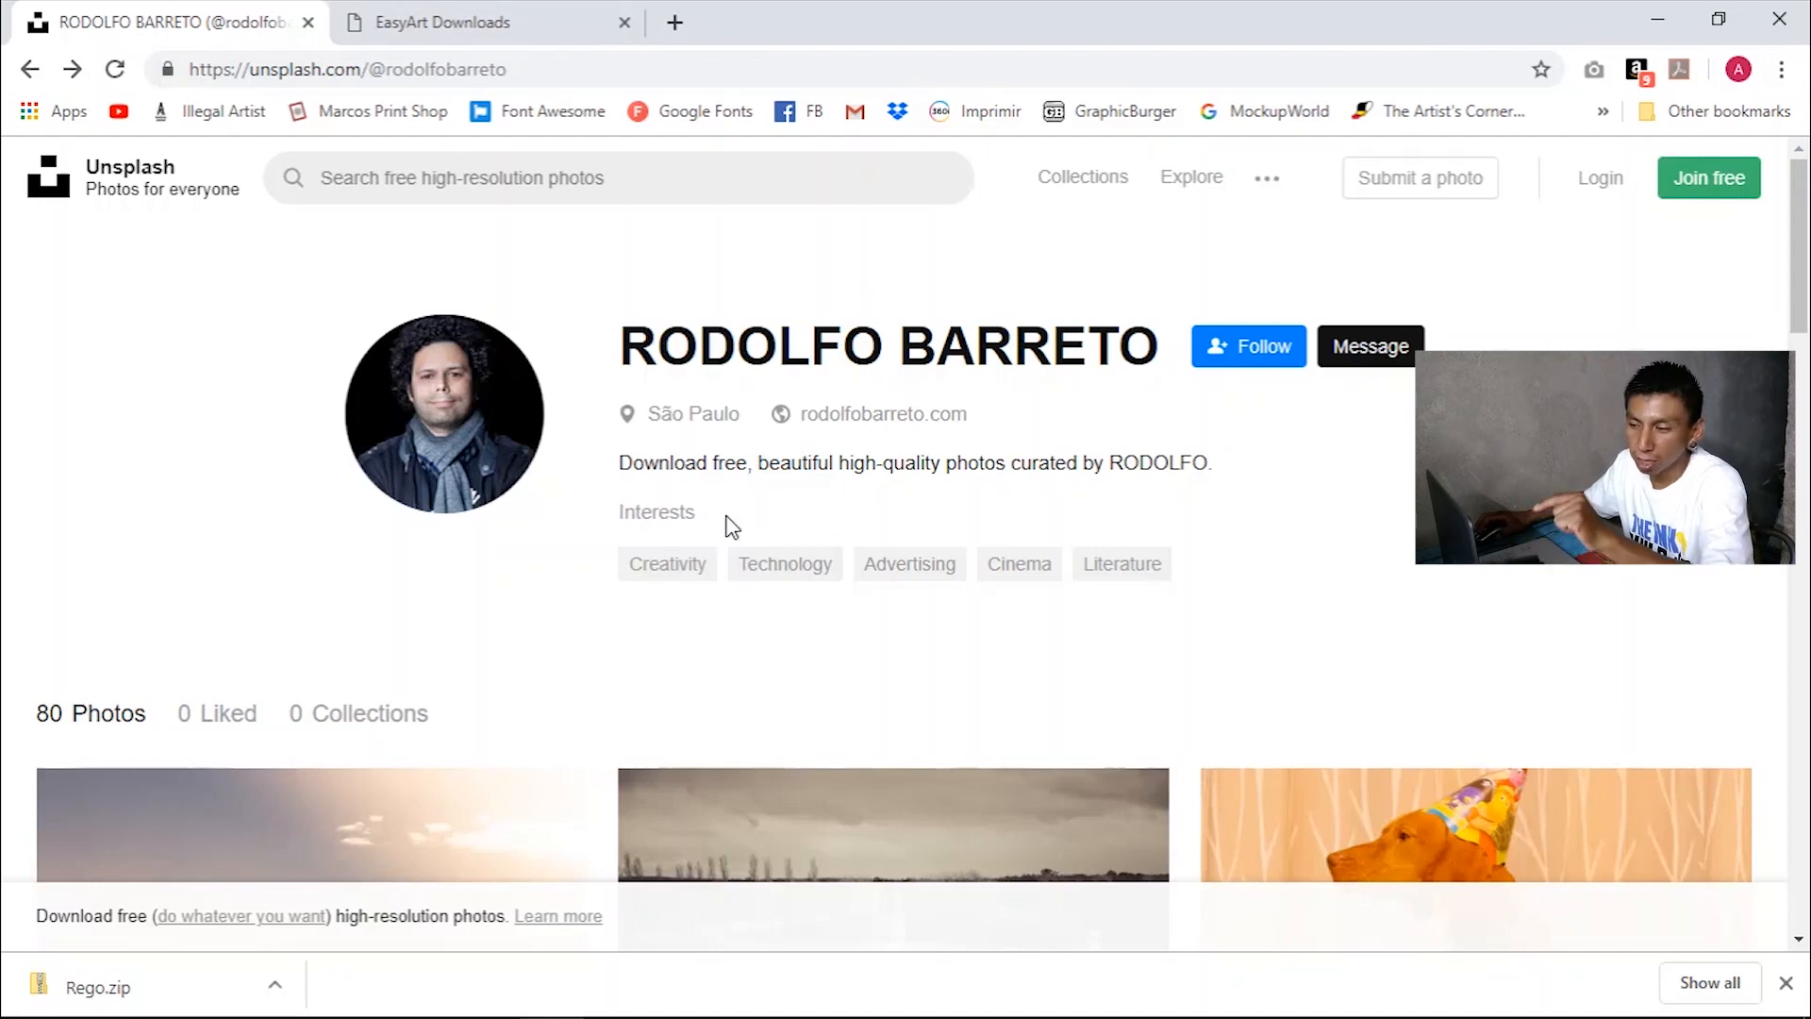
scroll(732, 527, down, 1)
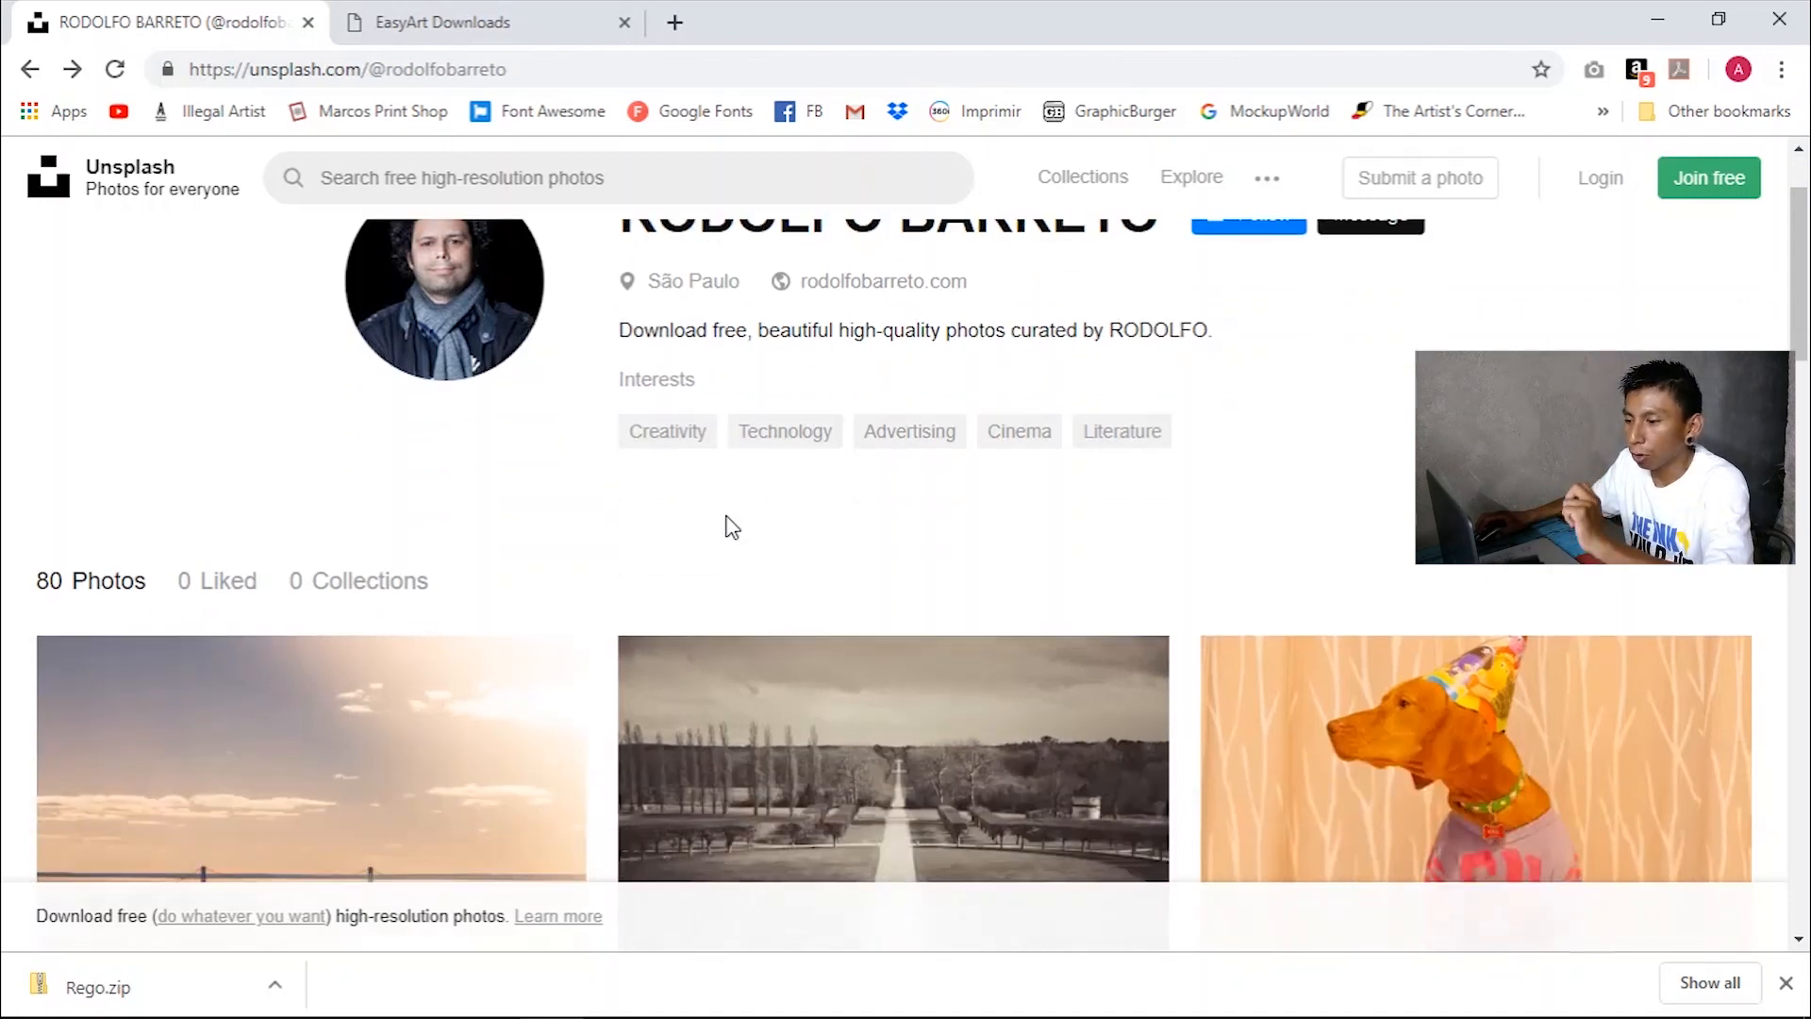
scroll(732, 526, down, 10)
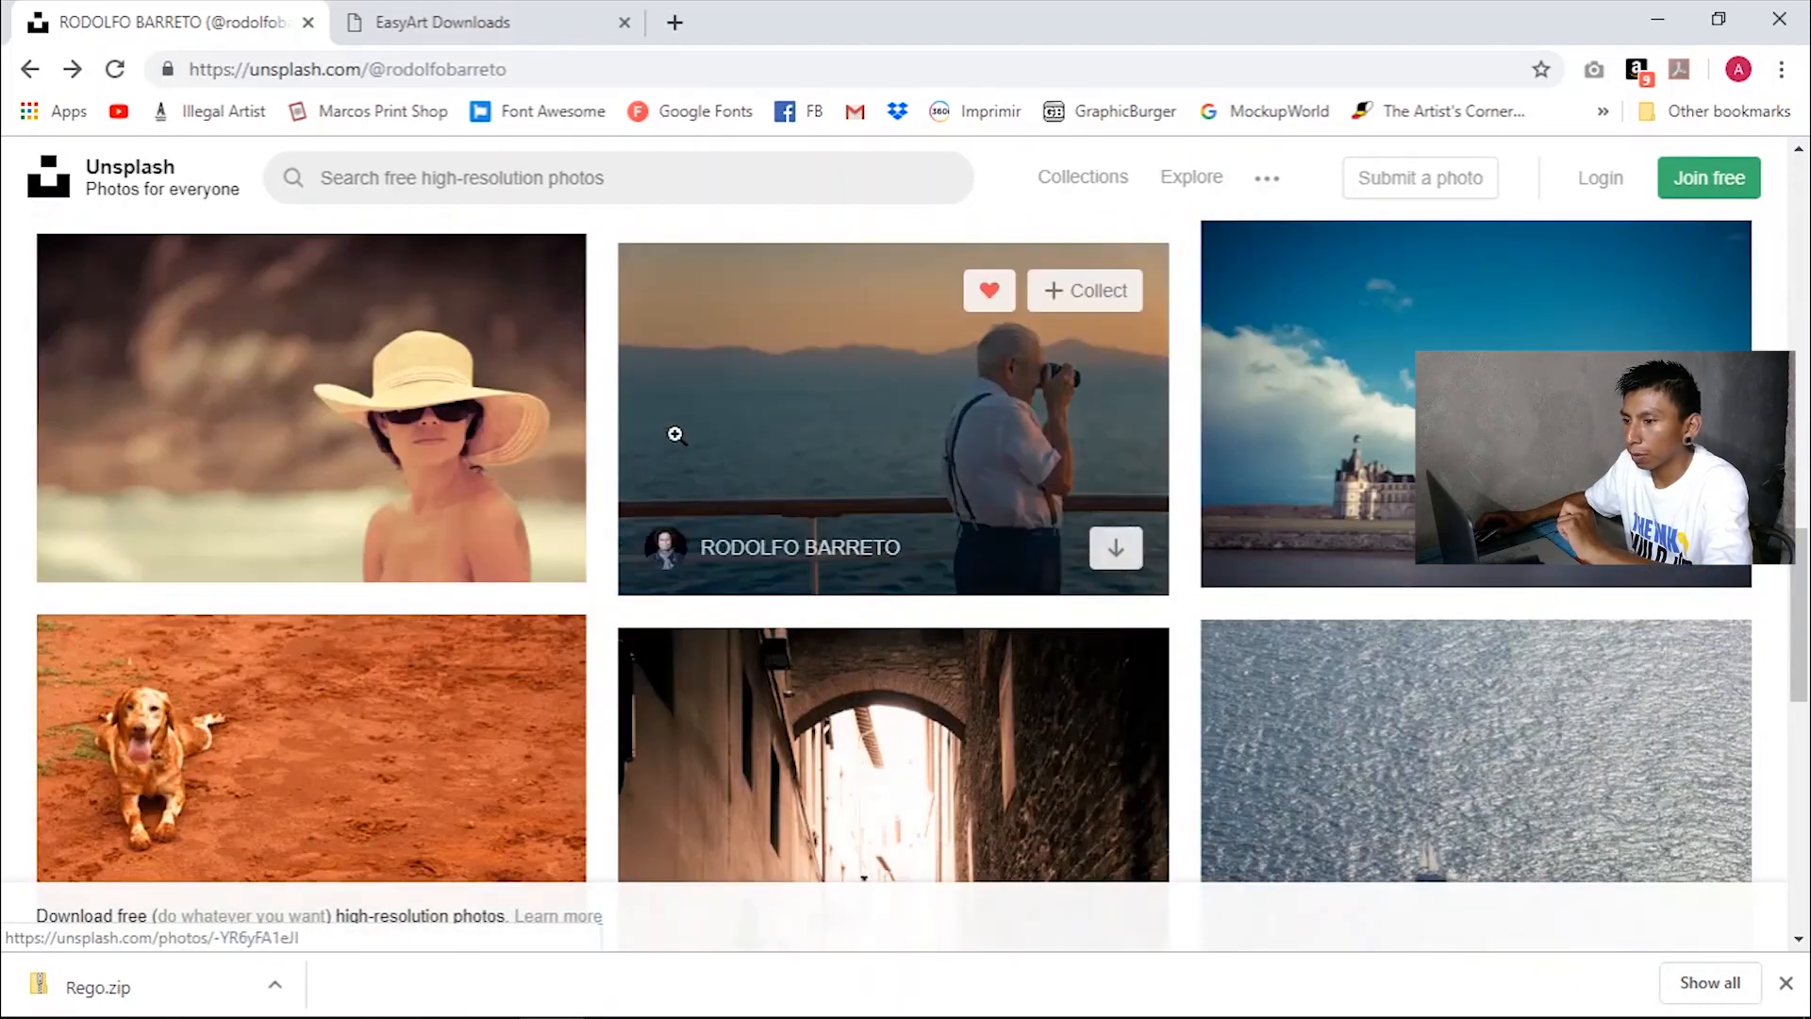
- Examine the free Halftone and Add Registration Targets actions offered on the EasyArt Downloads page
click(445, 19)
scroll(578, 755, up, 3)
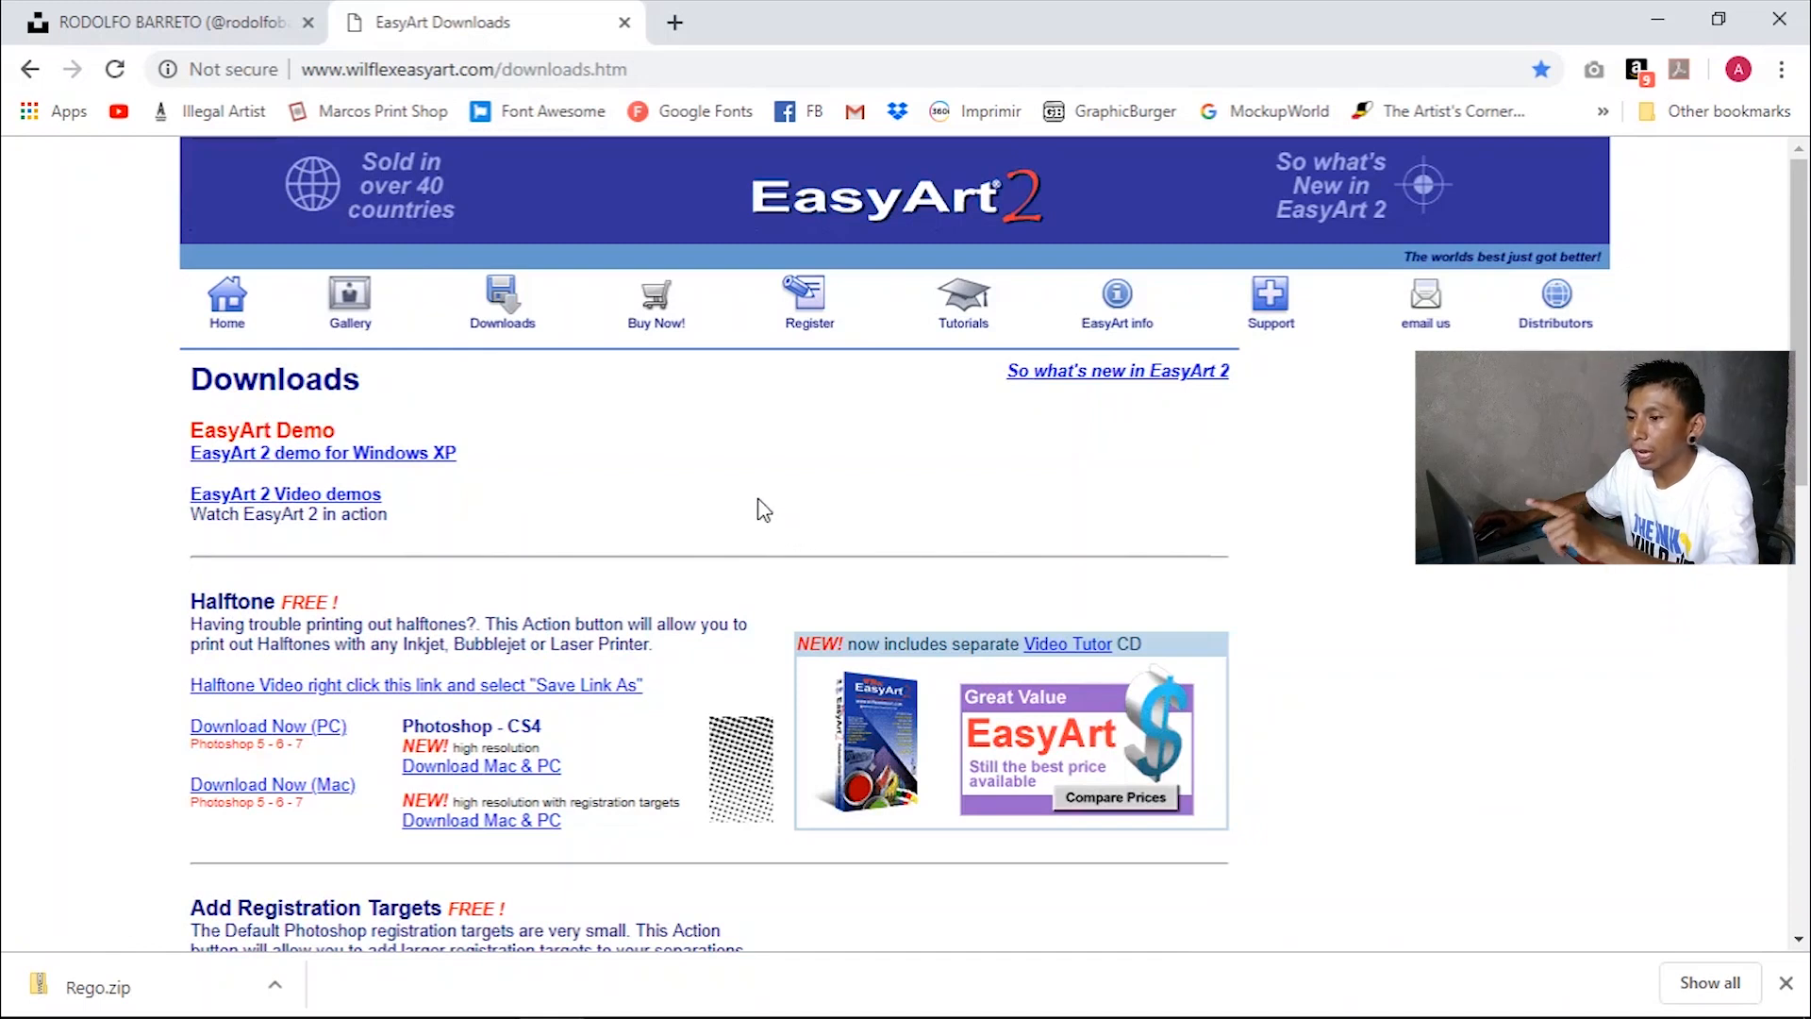
scroll(316, 519, down, 3)
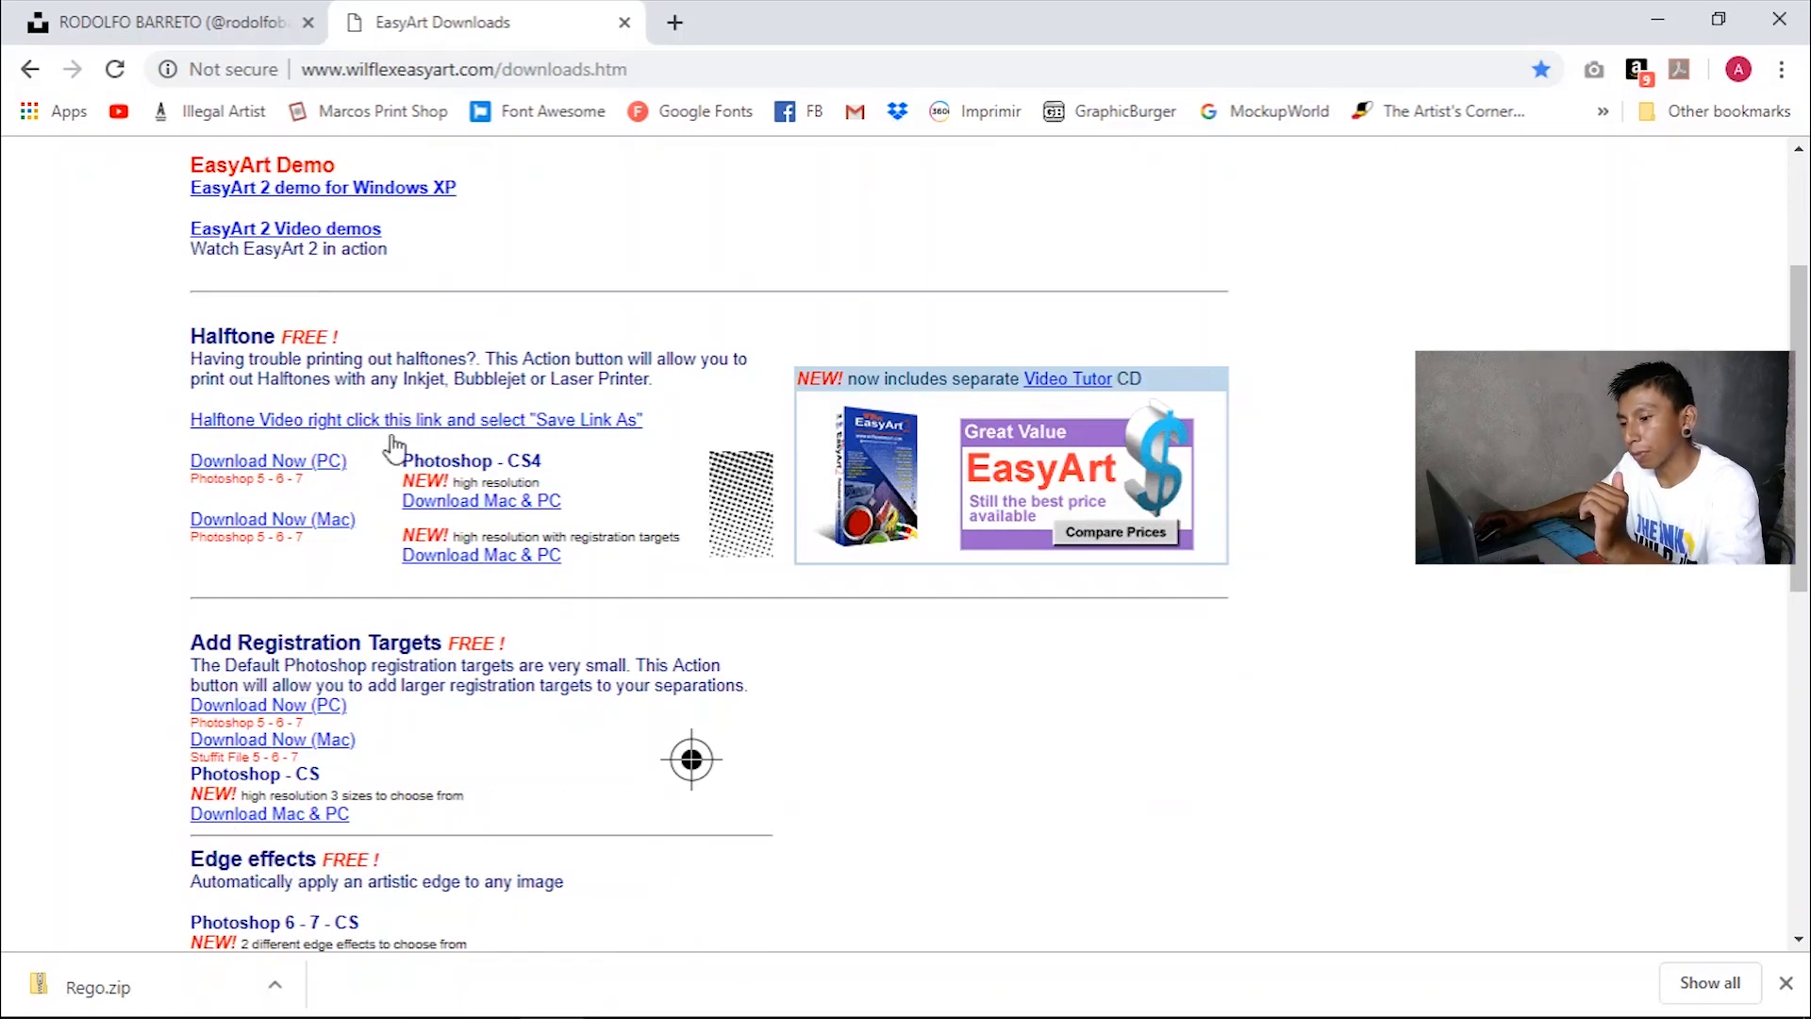
scroll(490, 666, down, 2)
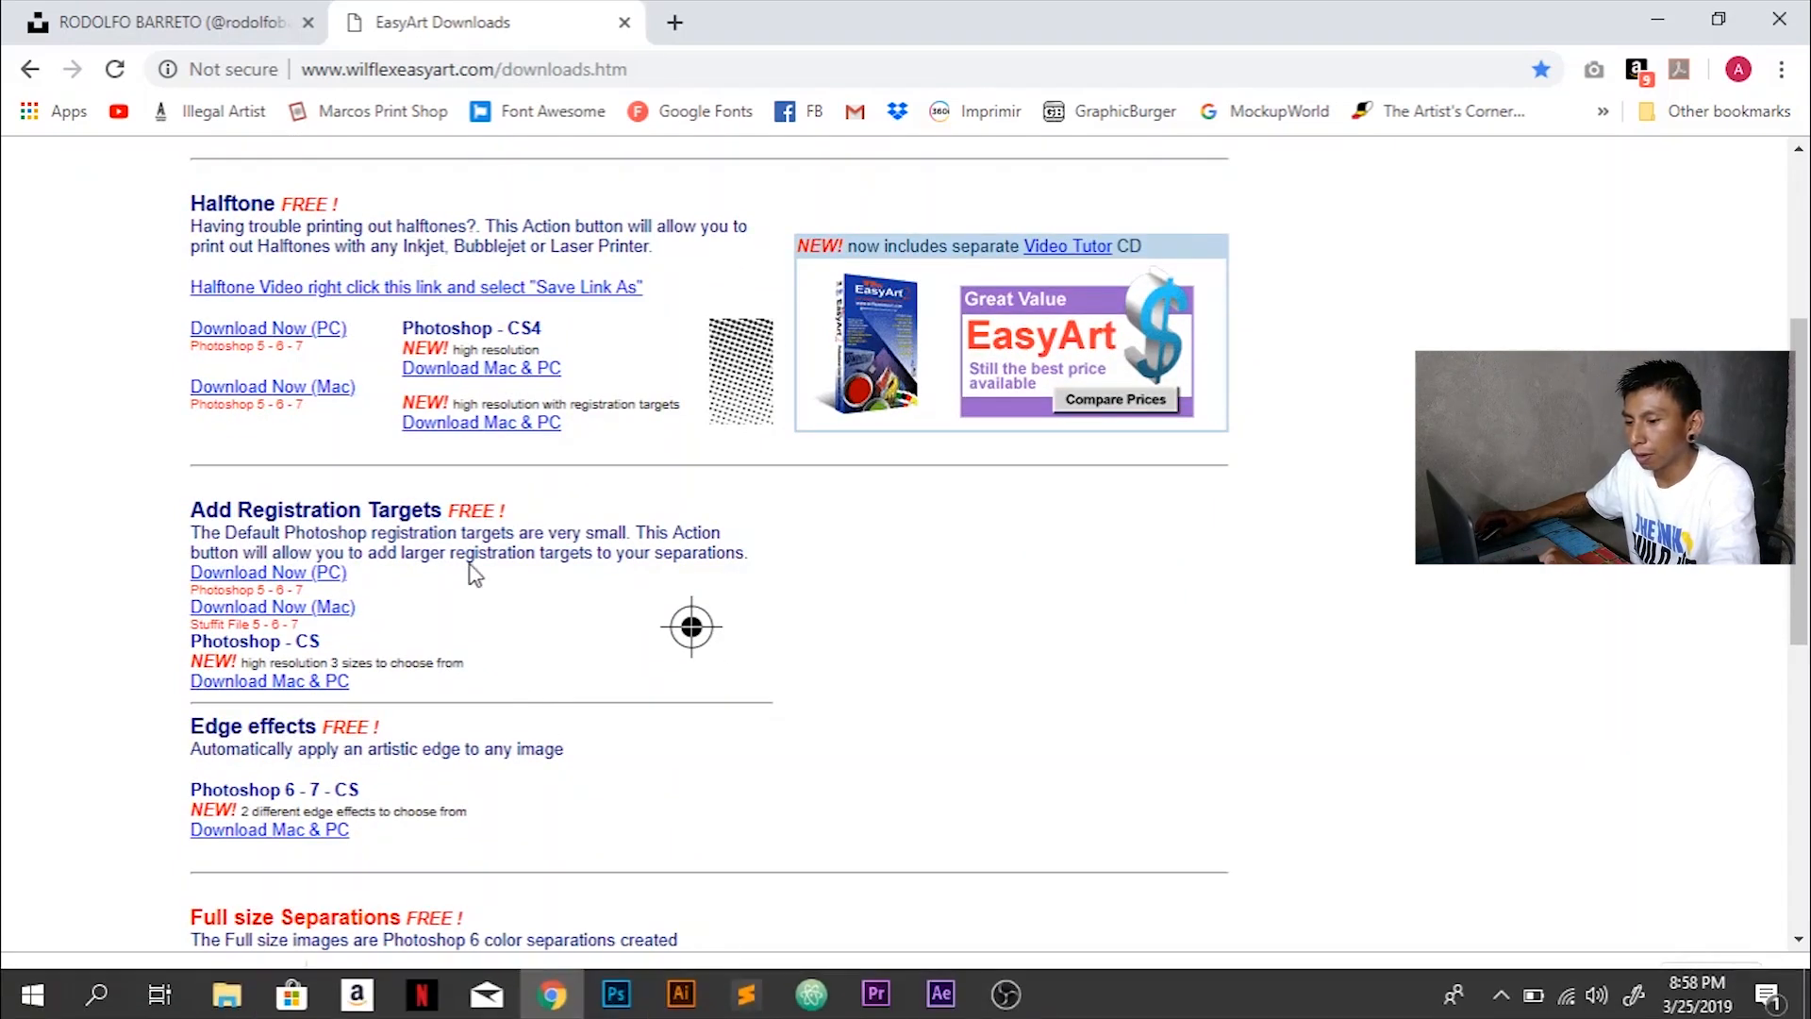
scroll(490, 575, up, 6)
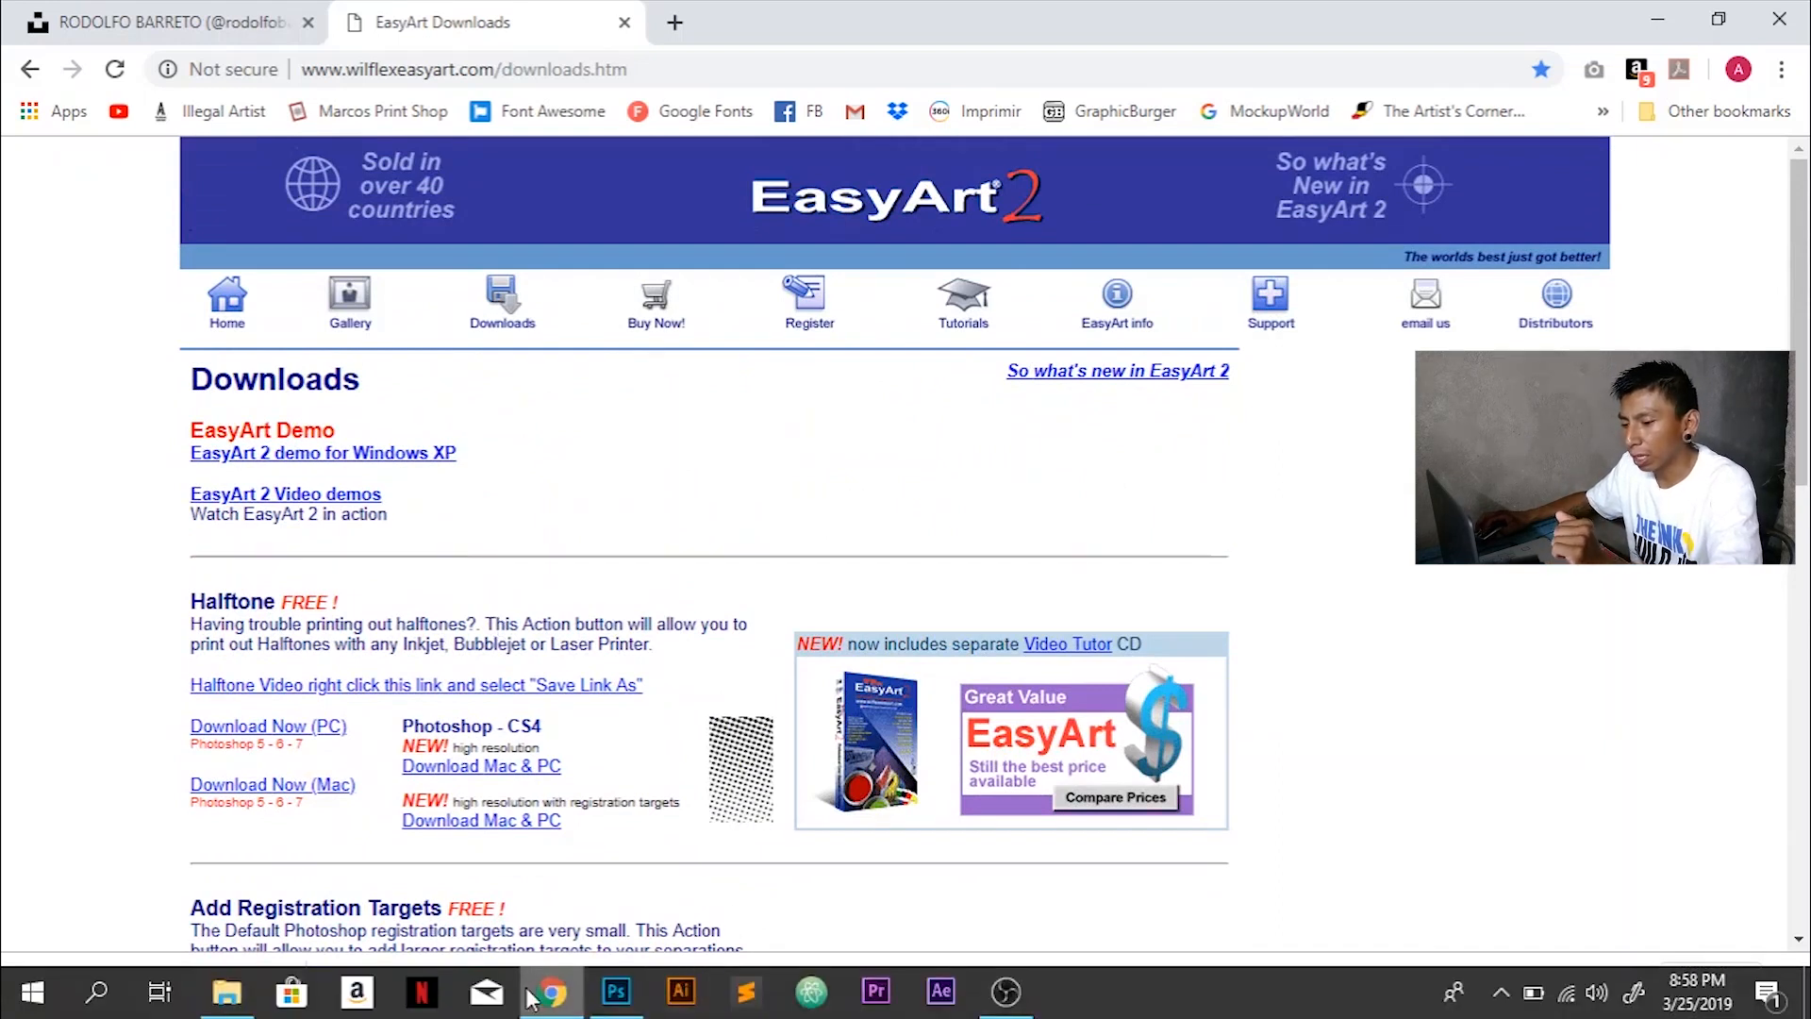
click(616, 992)
click(618, 1000)
click(537, 995)
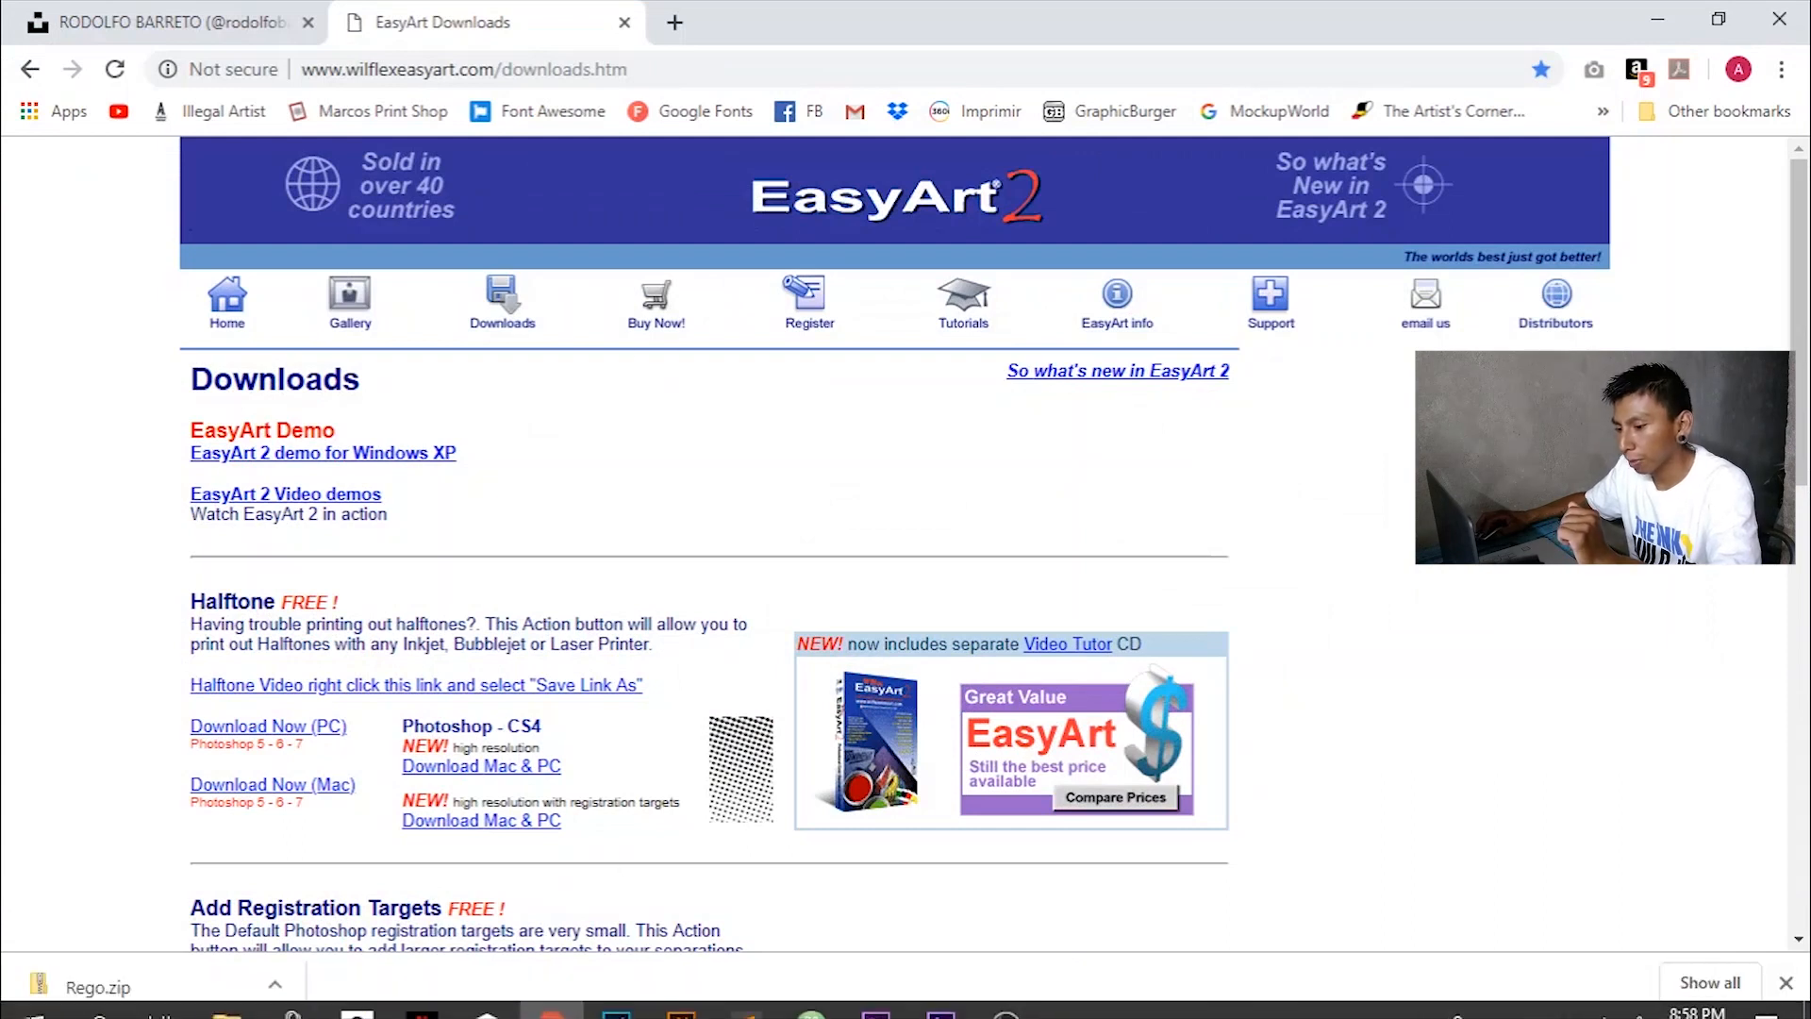
- Switch back to Photoshop, expand the EasyArt Halftones 25-65 action set and collapse its 40 Lpi Print Halftone action
click(611, 1001)
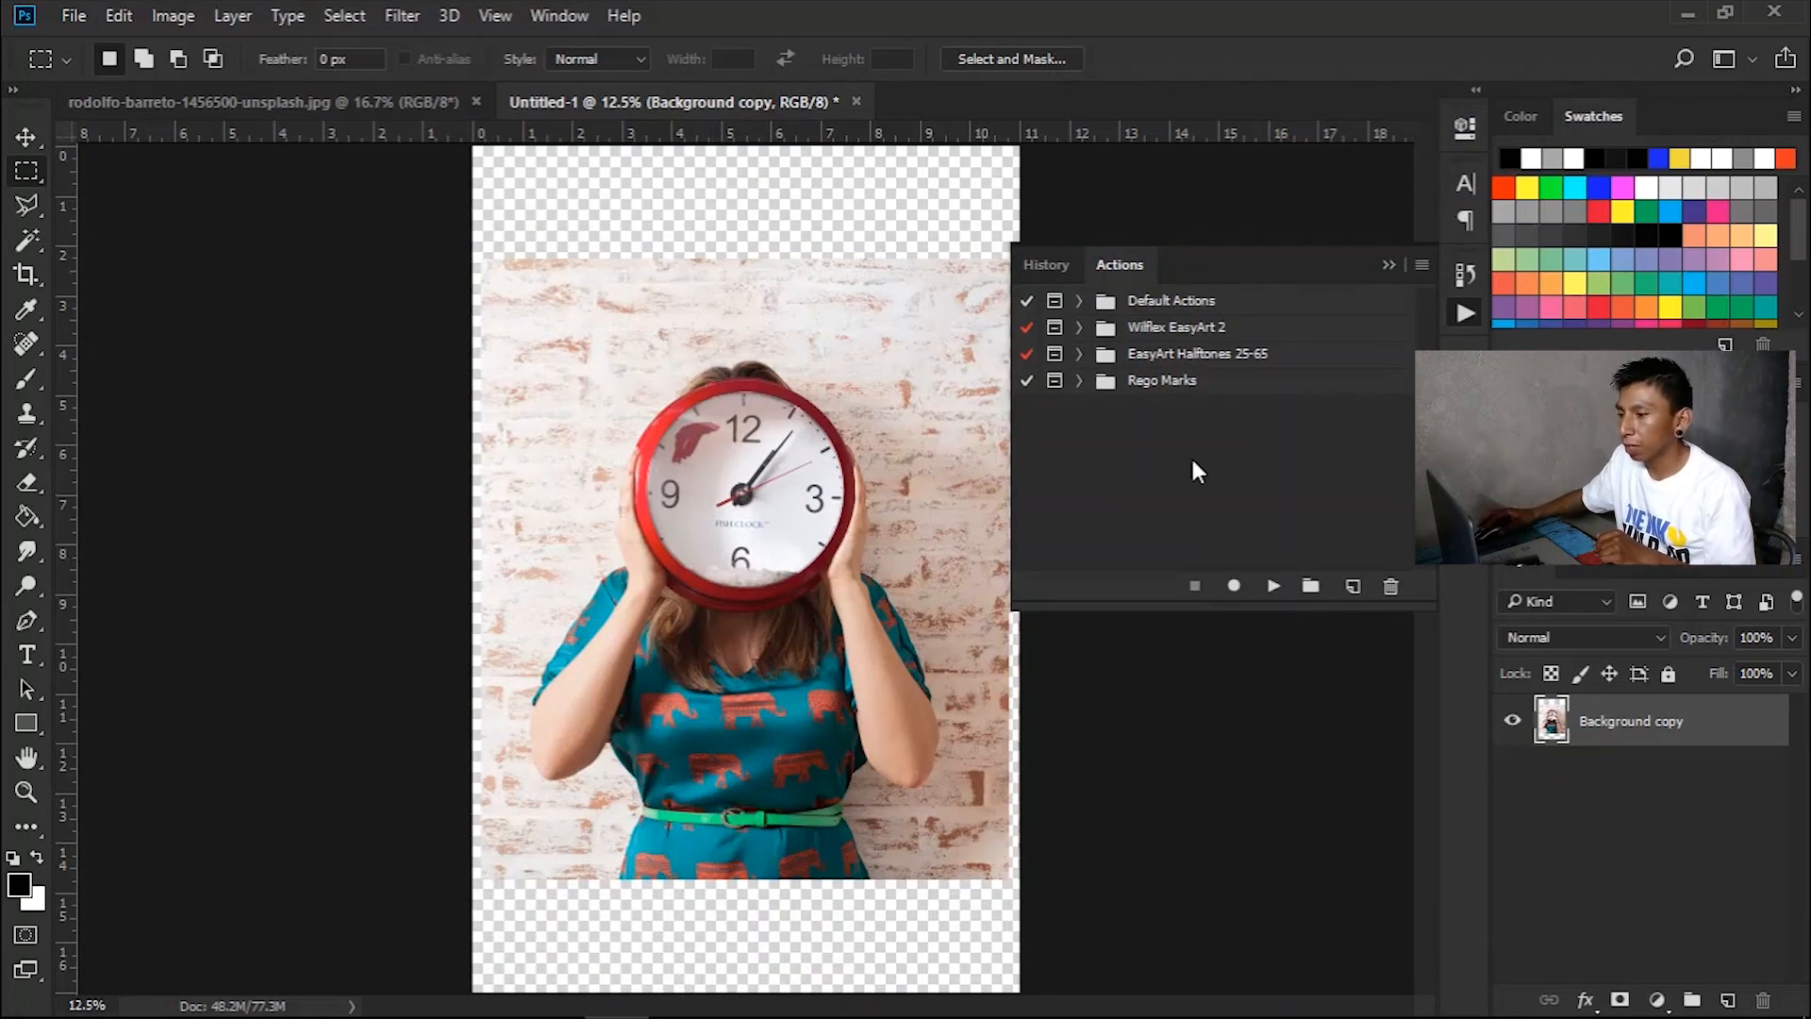
click(1080, 354)
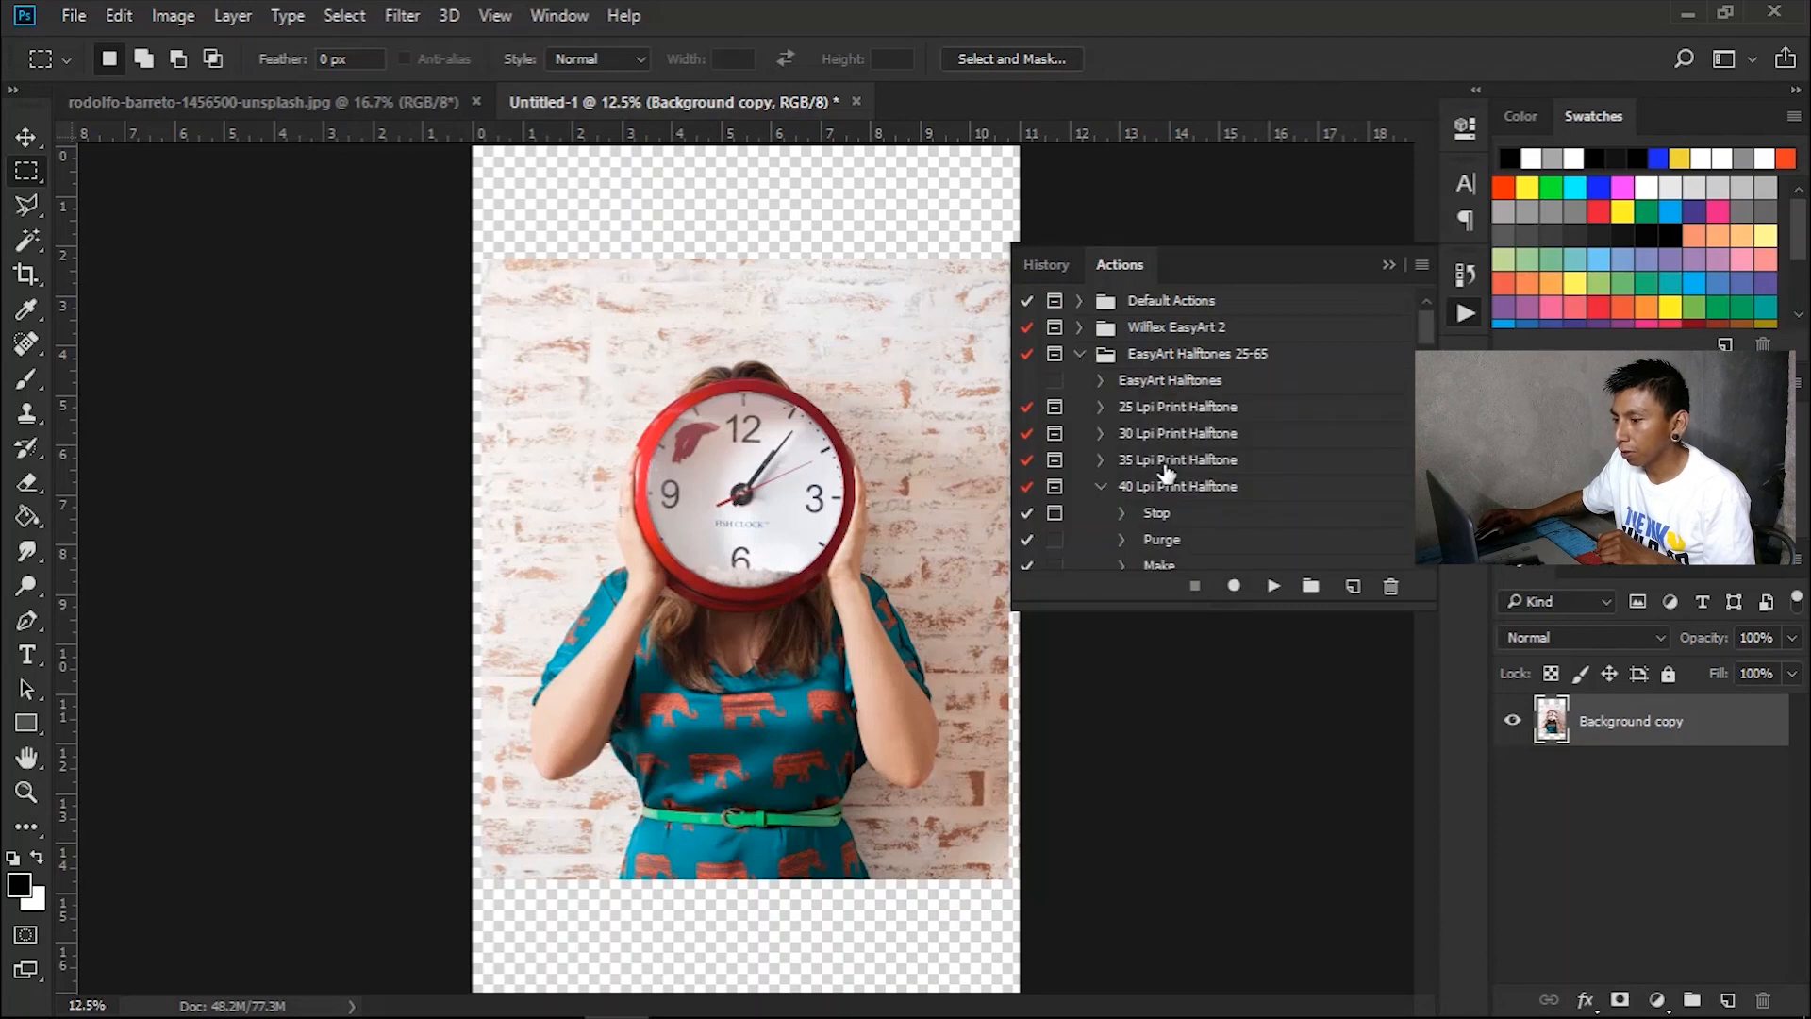
click(1099, 486)
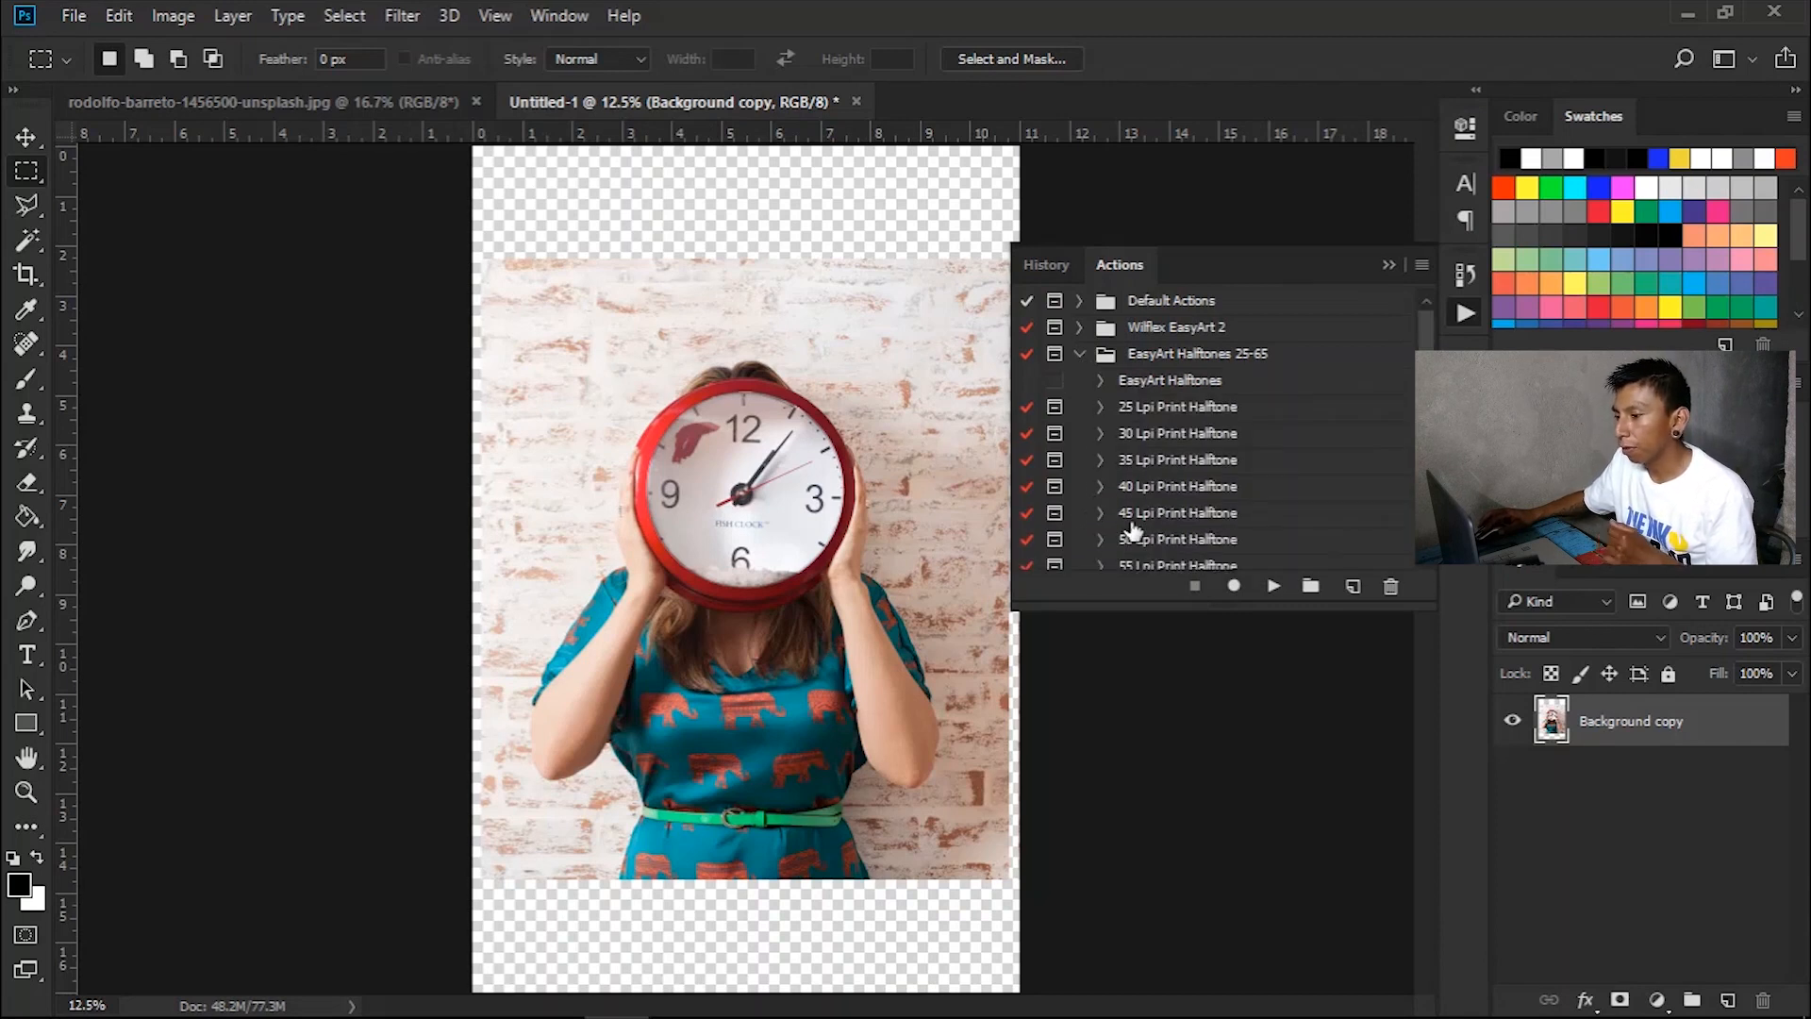
scroll(1175, 523, down, 2)
scroll(1207, 453, up, 2)
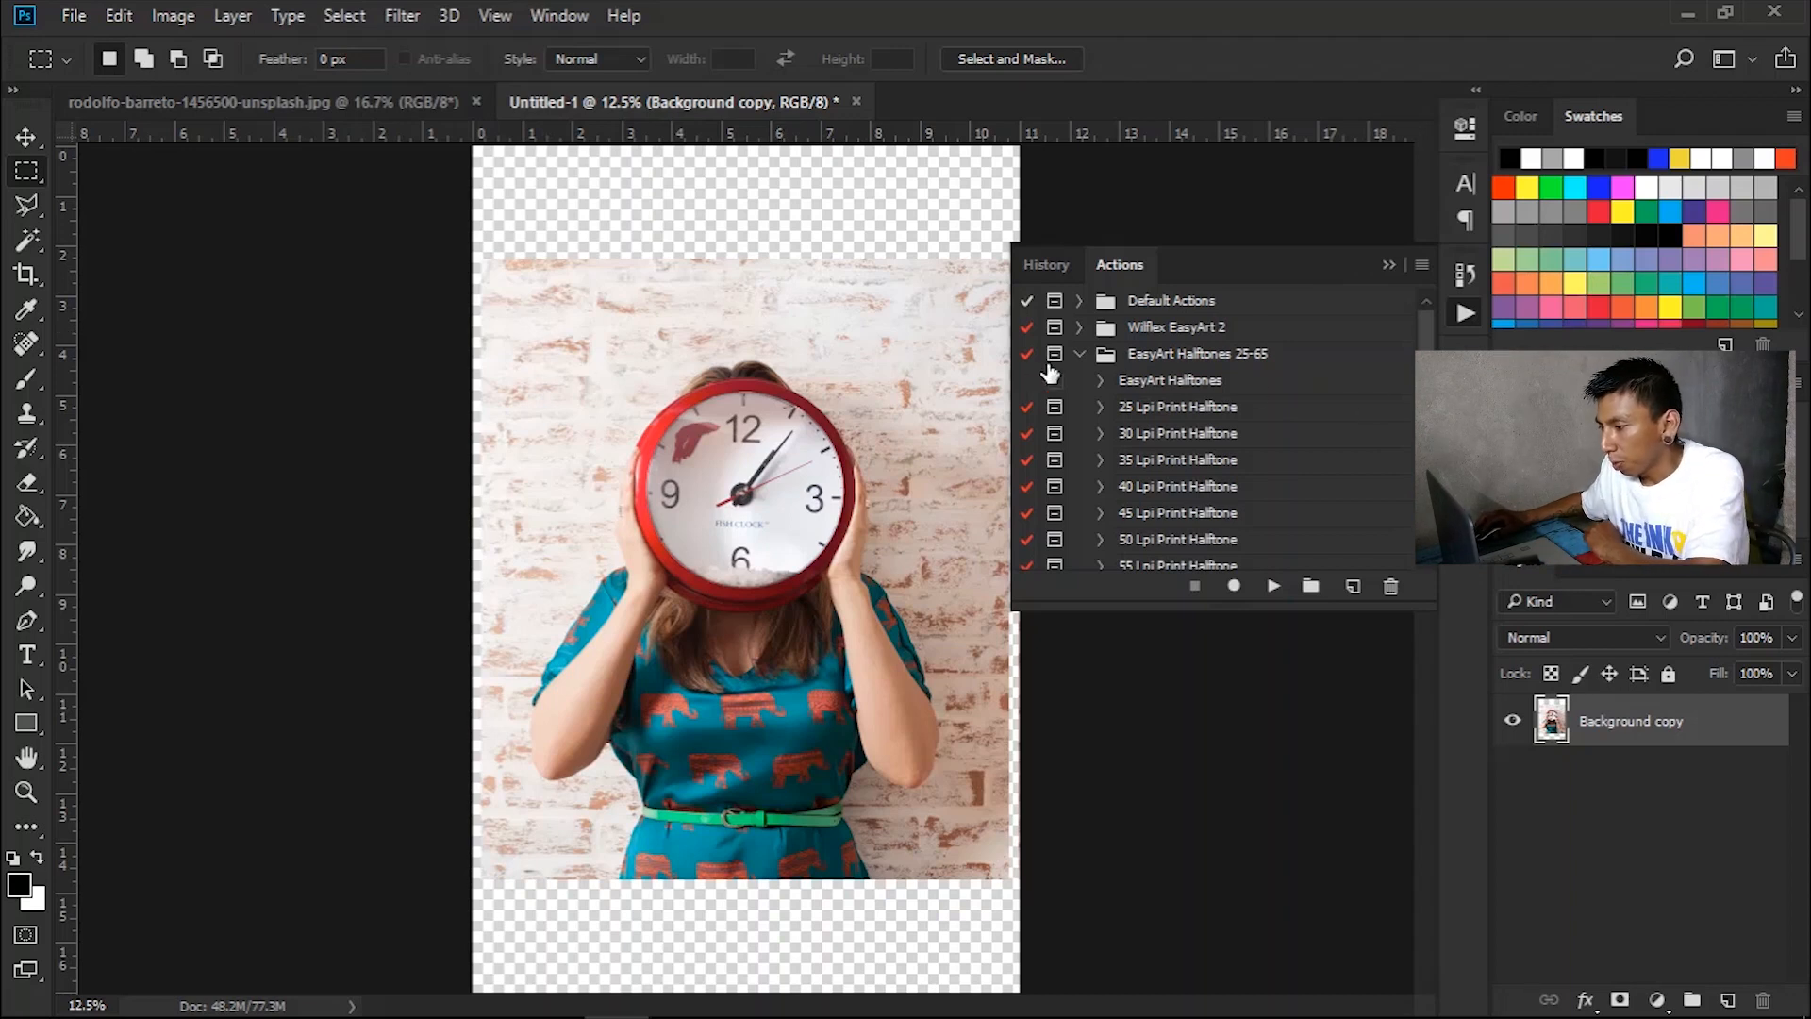
- Collapse the EasyArt Halftones 25-65 action set and dismiss the prompt to toggle the dialogs of Wilflex EasyArt 2
click(1081, 354)
click(1056, 327)
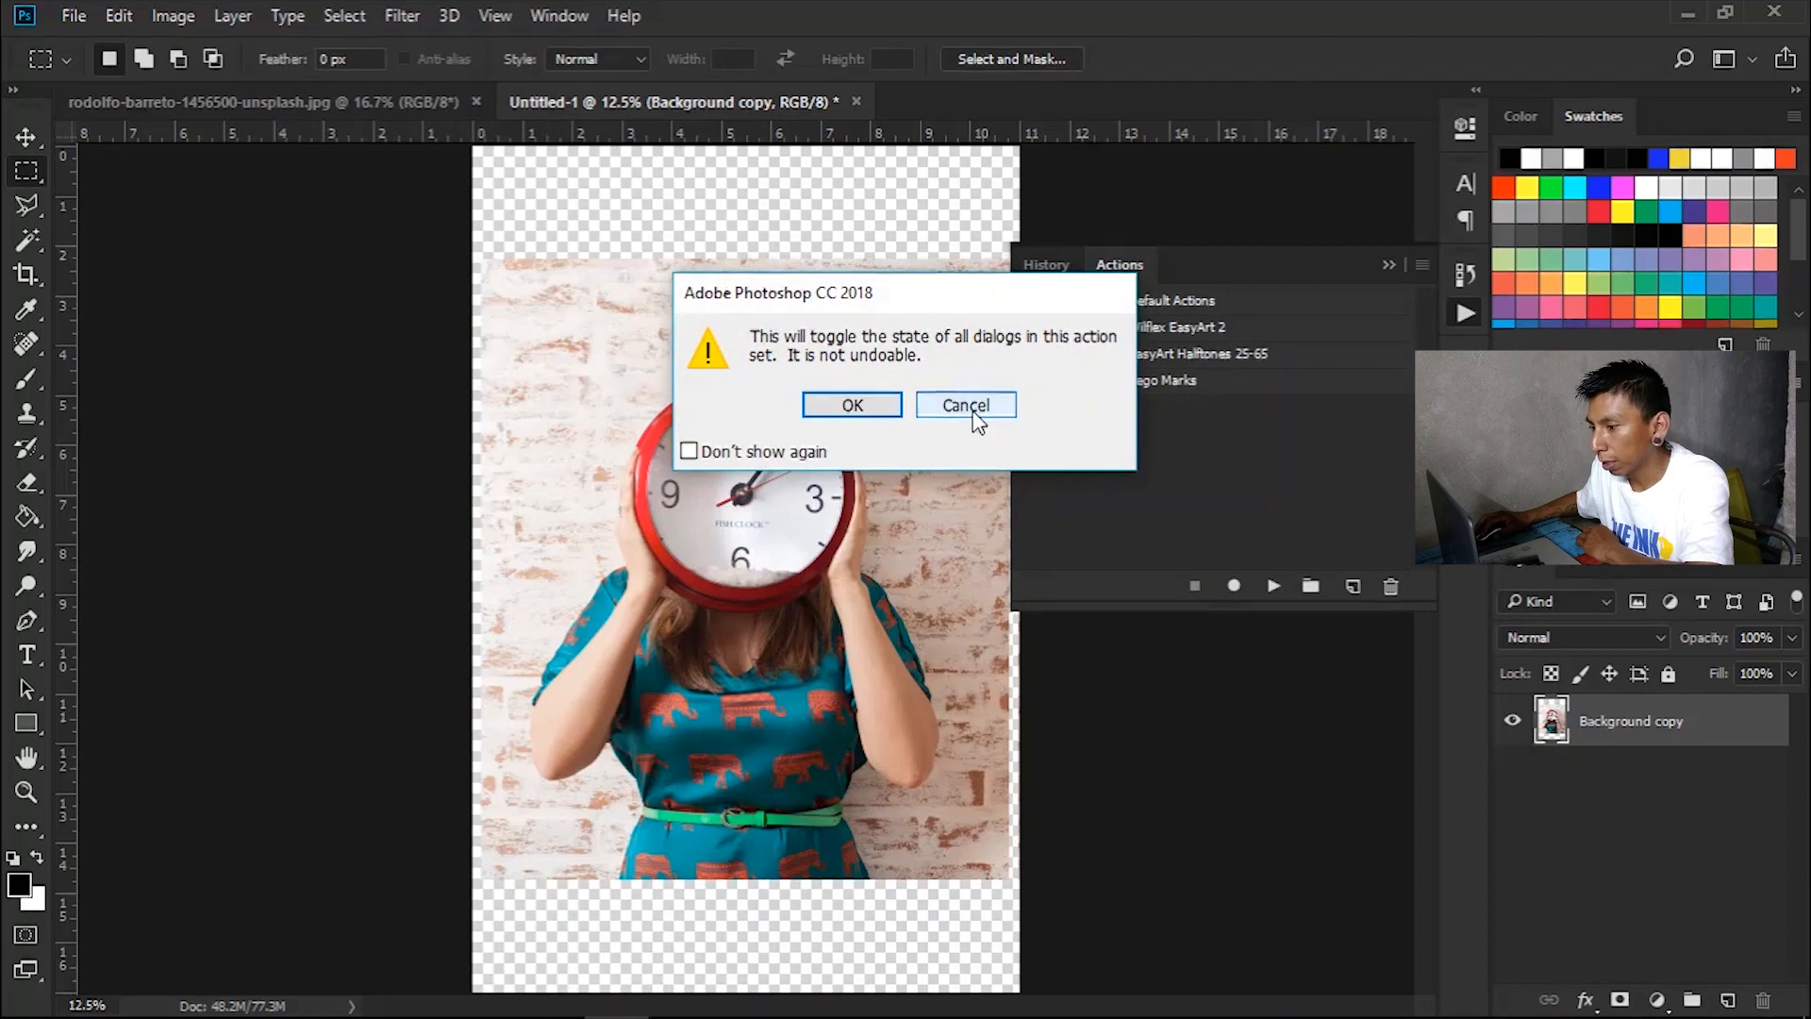
click(935, 405)
- Expand the Wilflex EasyArt 2 action set, collapse its Separate for White shirts action and find the 4 Color Process (CMYK) actions
click(1079, 327)
scroll(1187, 479, down, 4)
scroll(1186, 479, down, 10)
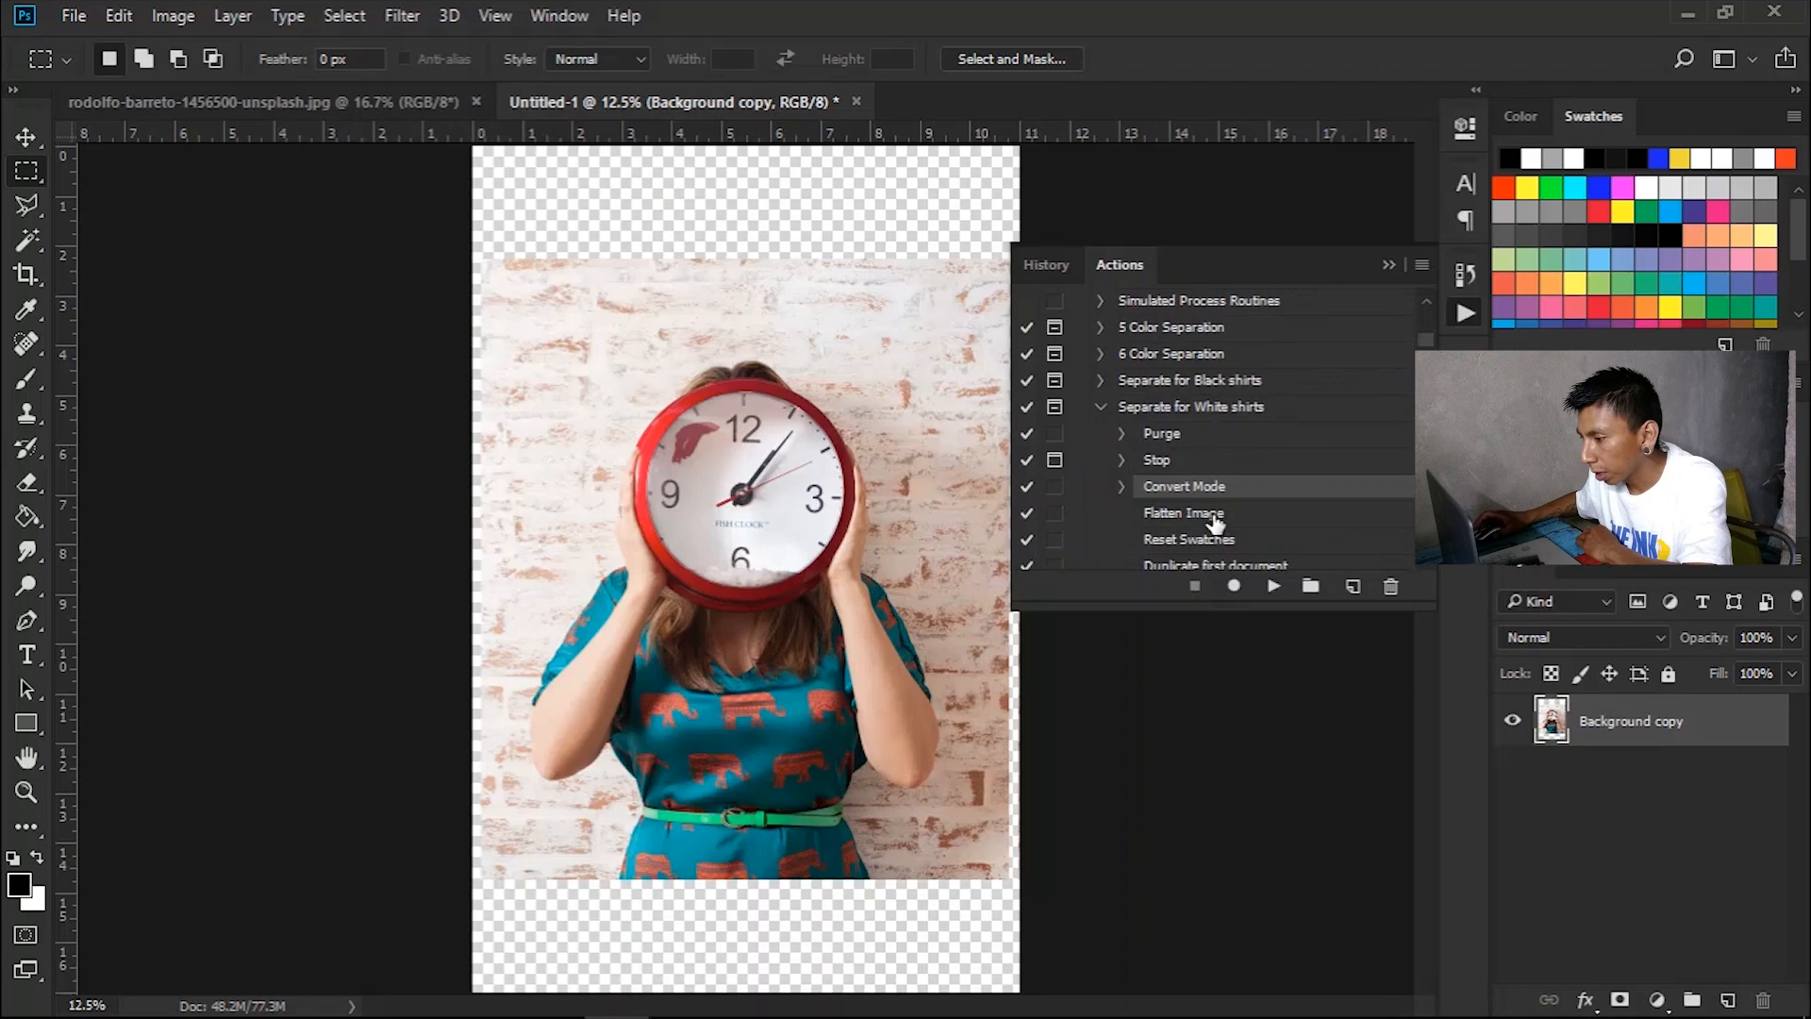
click(1099, 406)
scroll(1140, 465, down, 1)
scroll(1193, 512, down, 5)
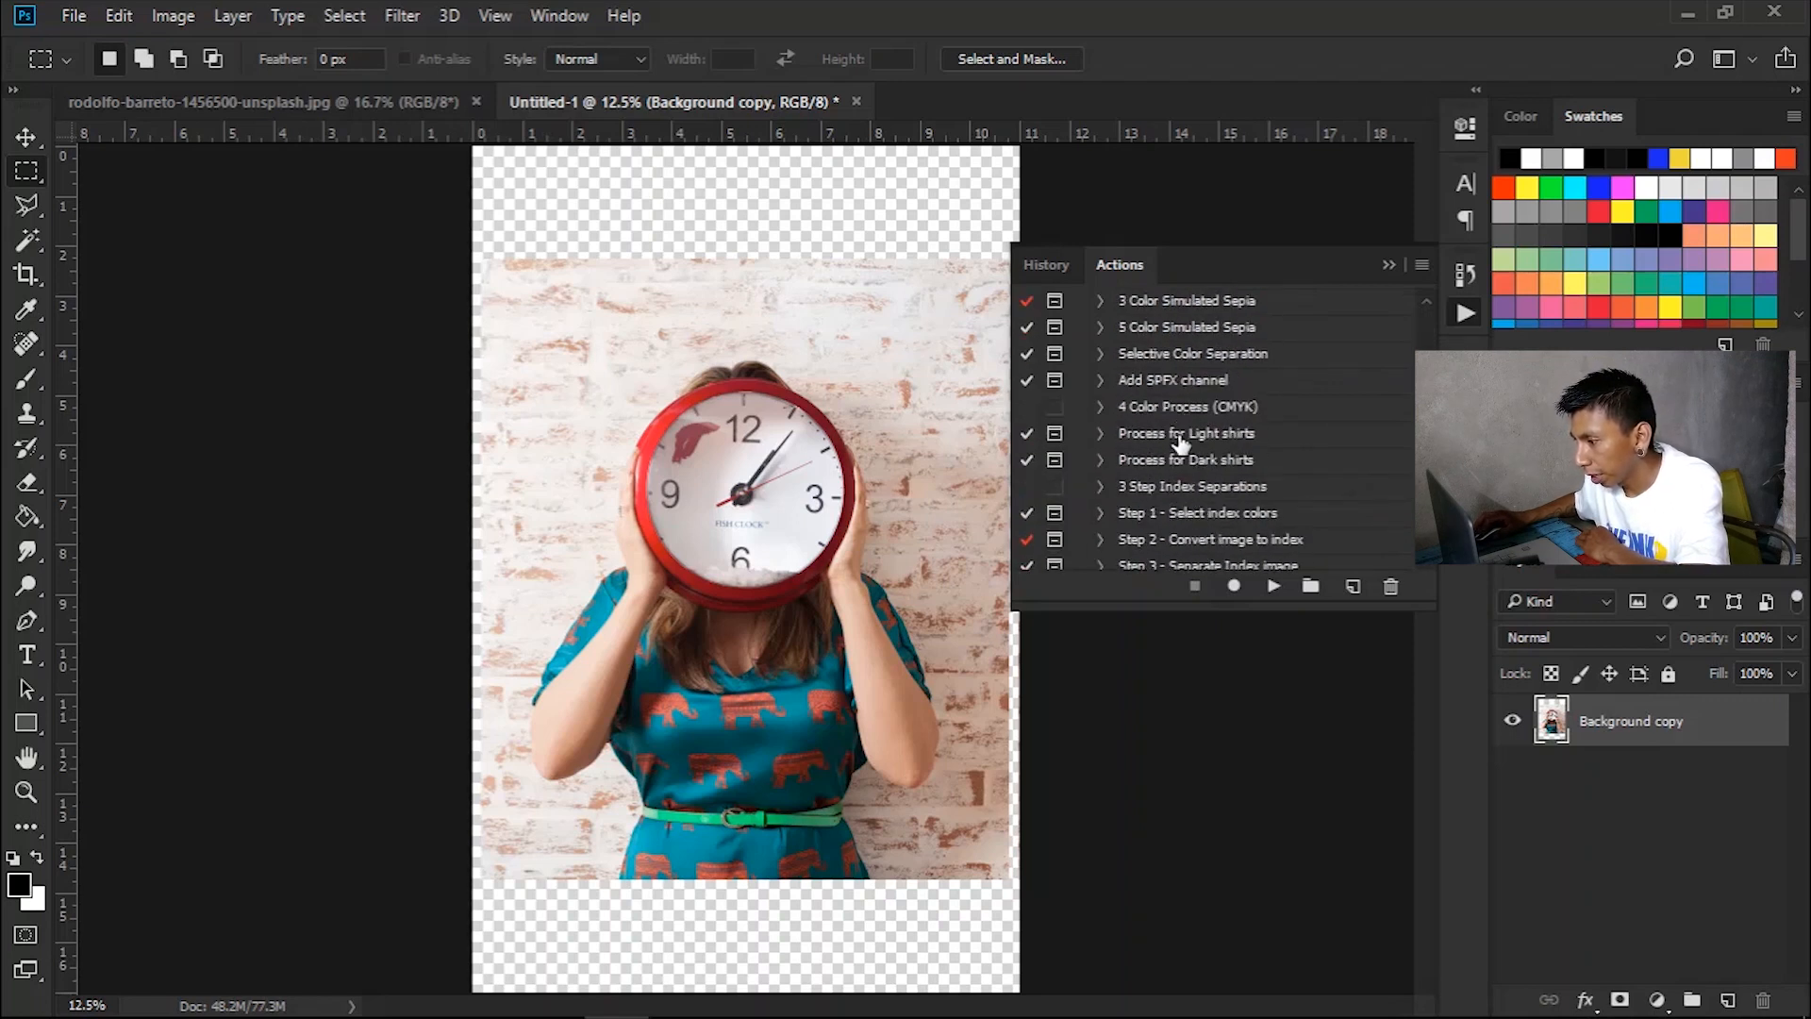
- Run the Process for Light shirts action on the photo document through to the end of the routine
click(1181, 440)
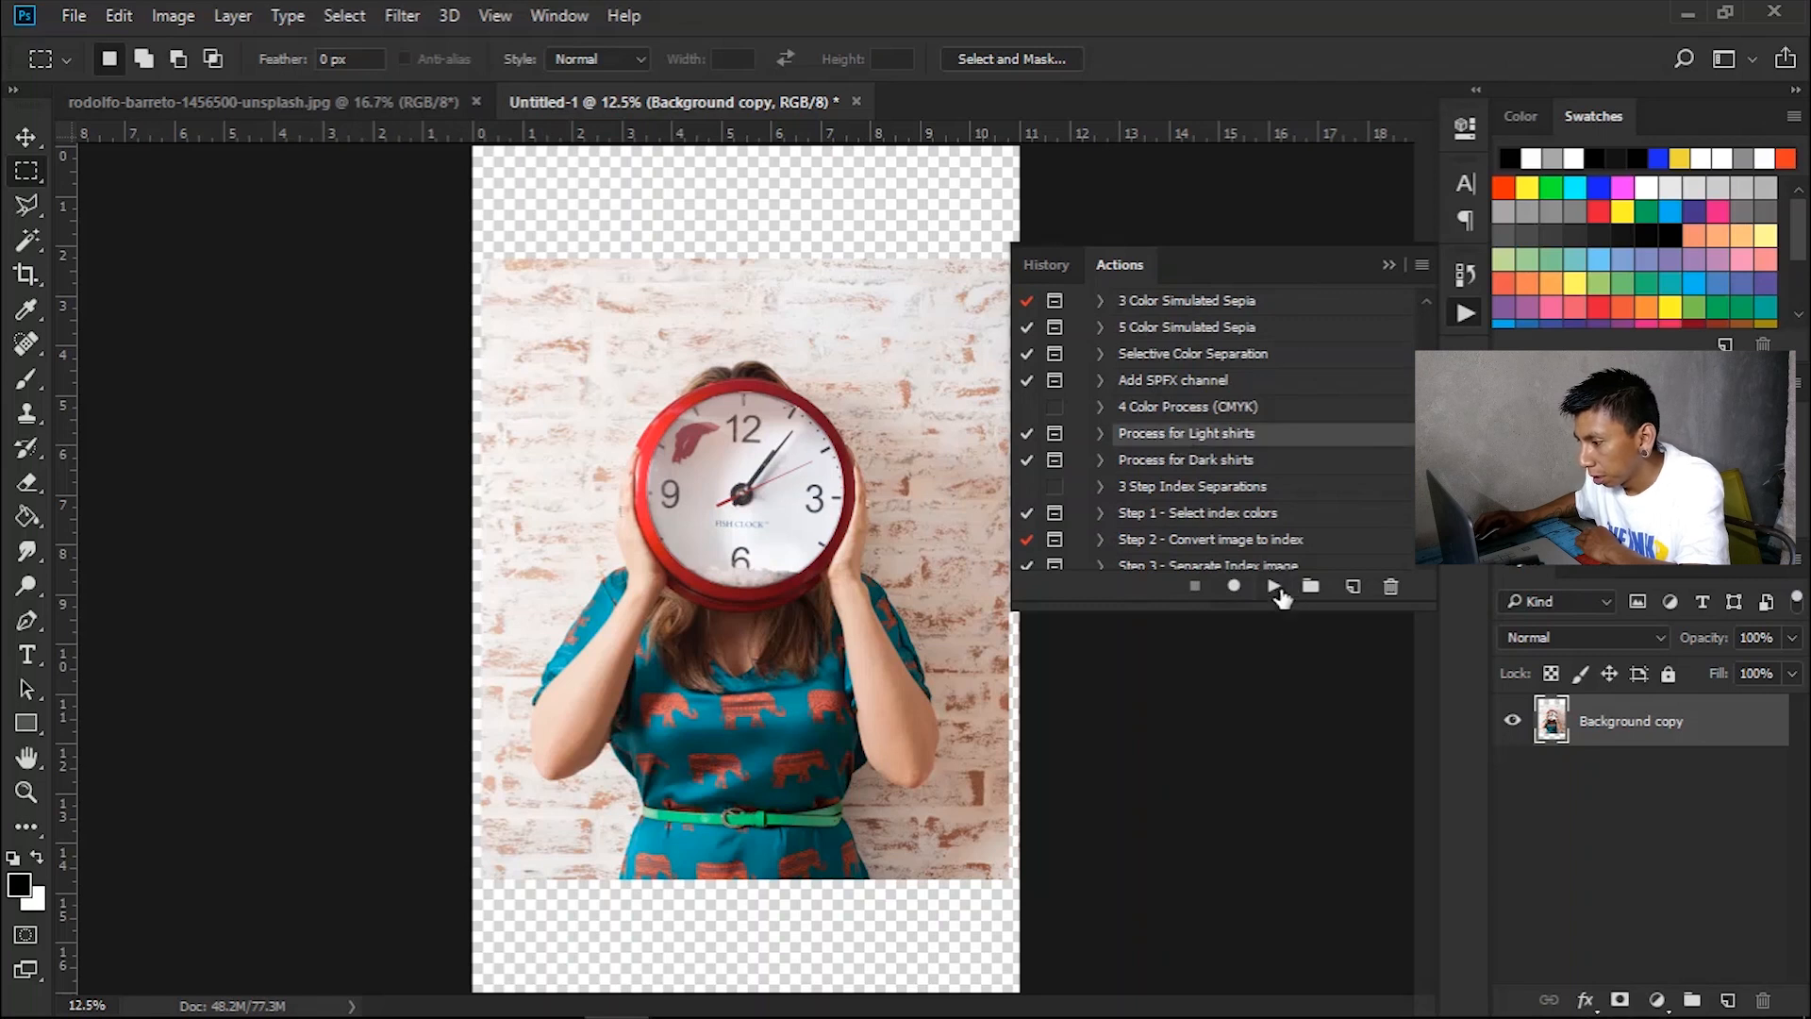
click(1273, 585)
click(800, 423)
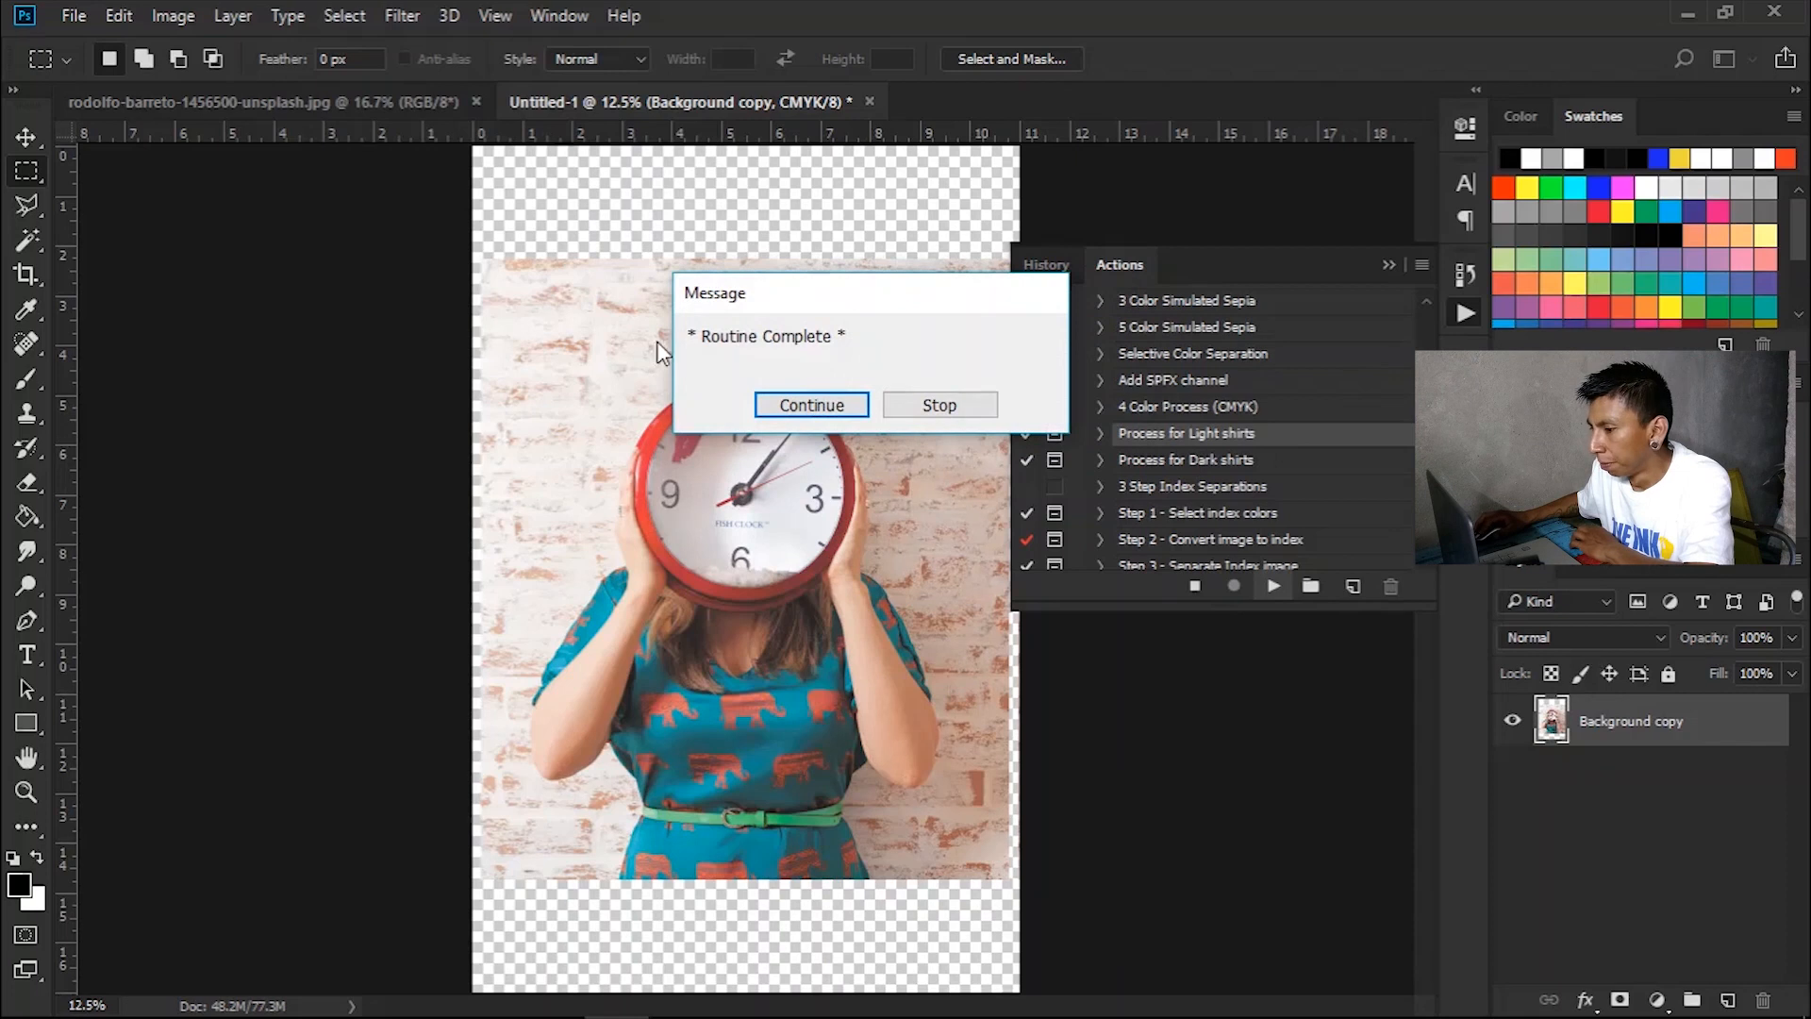
click(808, 407)
- Display the document's channels and examine the Cyan, Magenta, Yellow and Black separations one at a time
click(1607, 564)
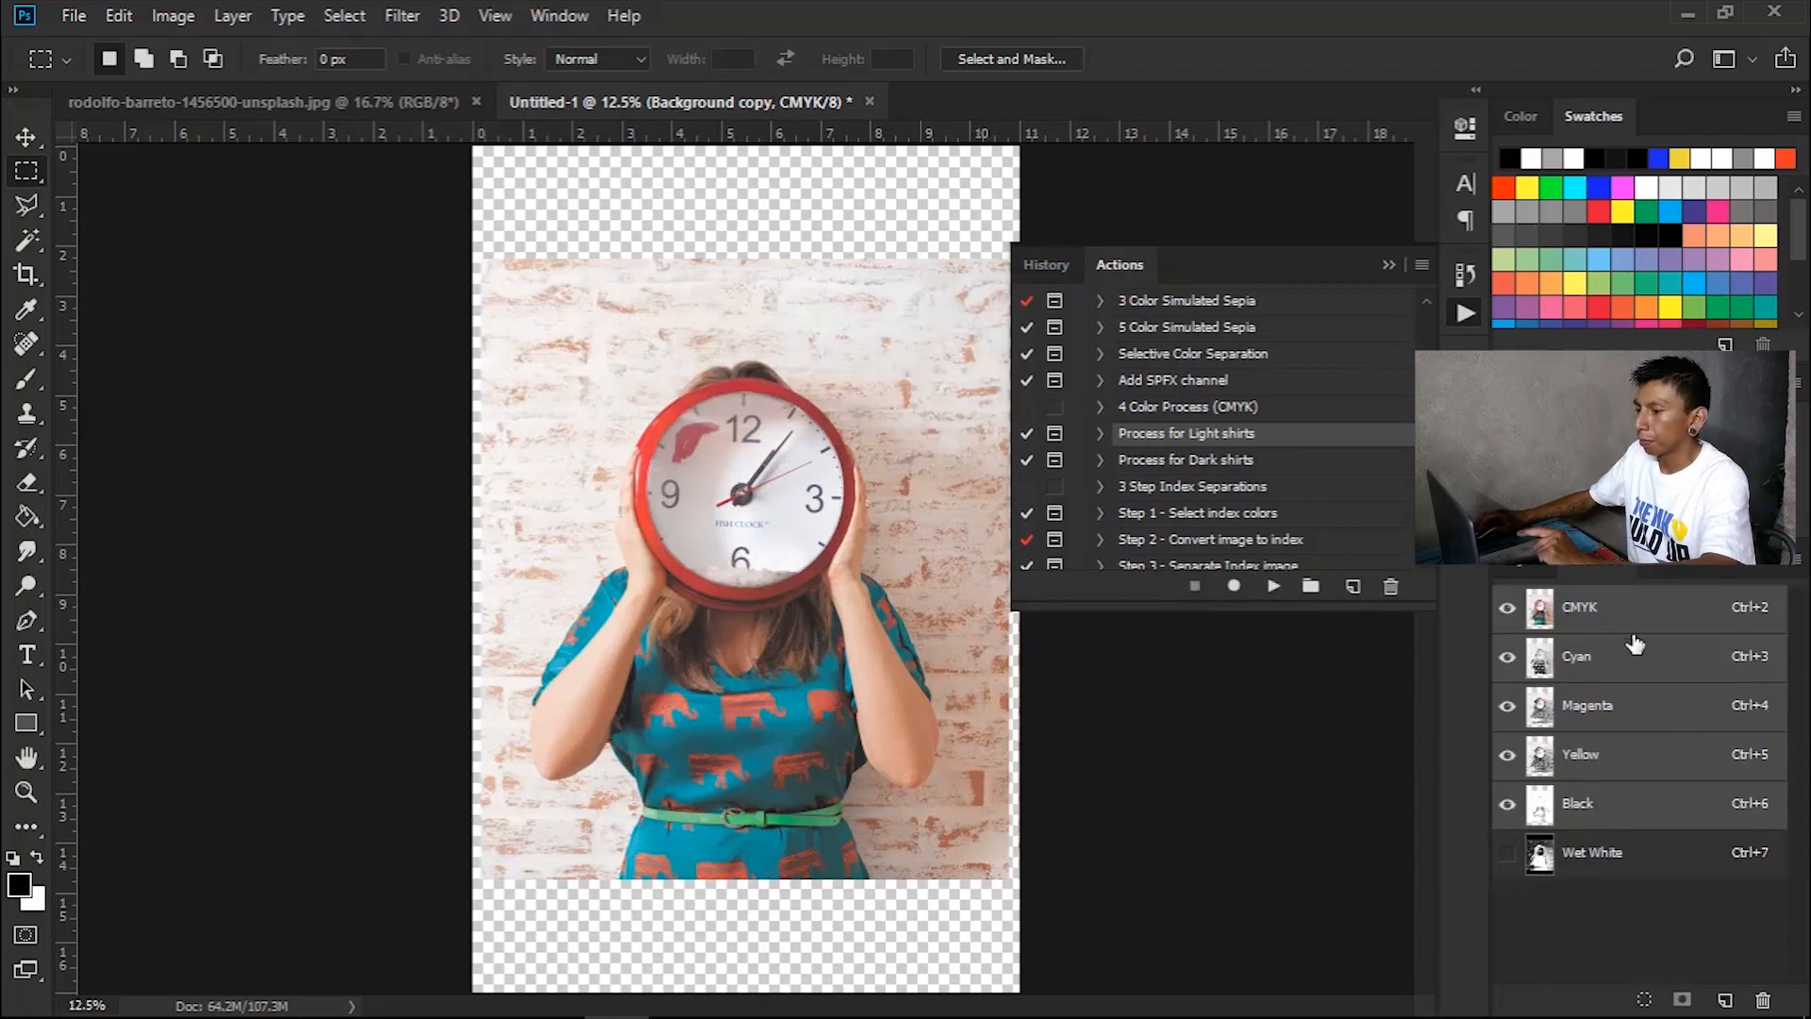
click(1592, 660)
click(1579, 709)
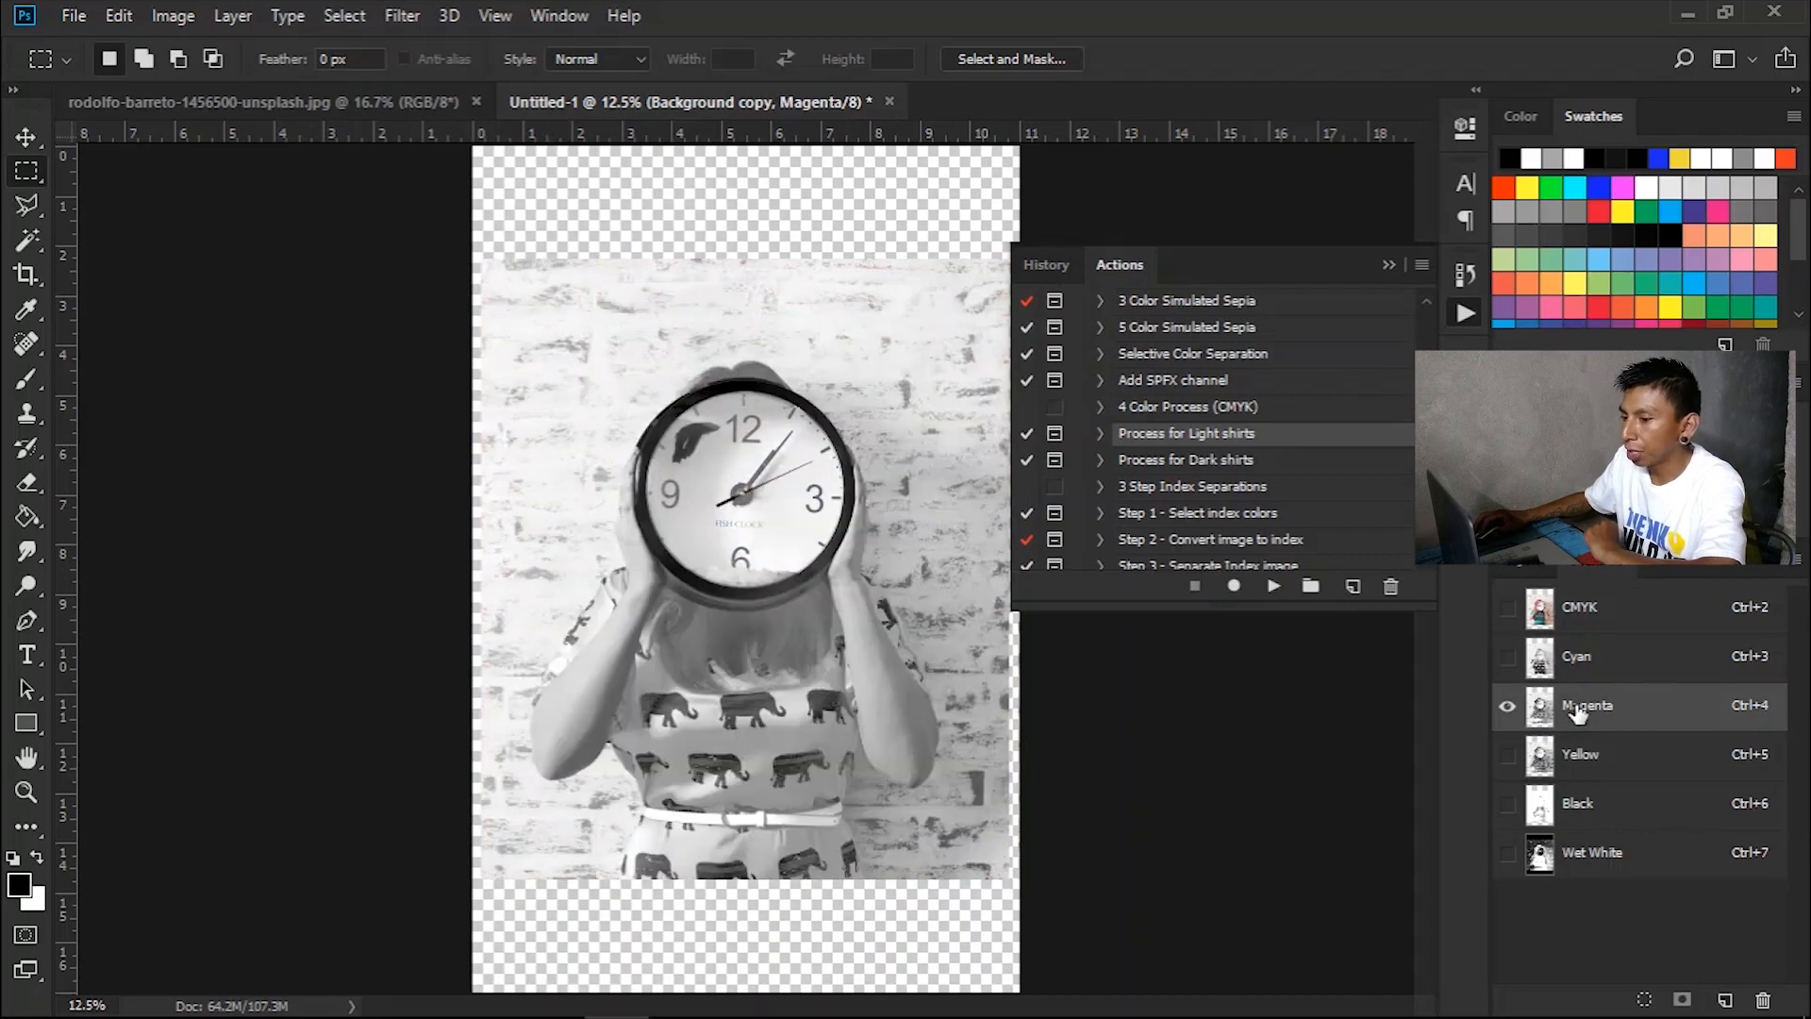
click(1595, 757)
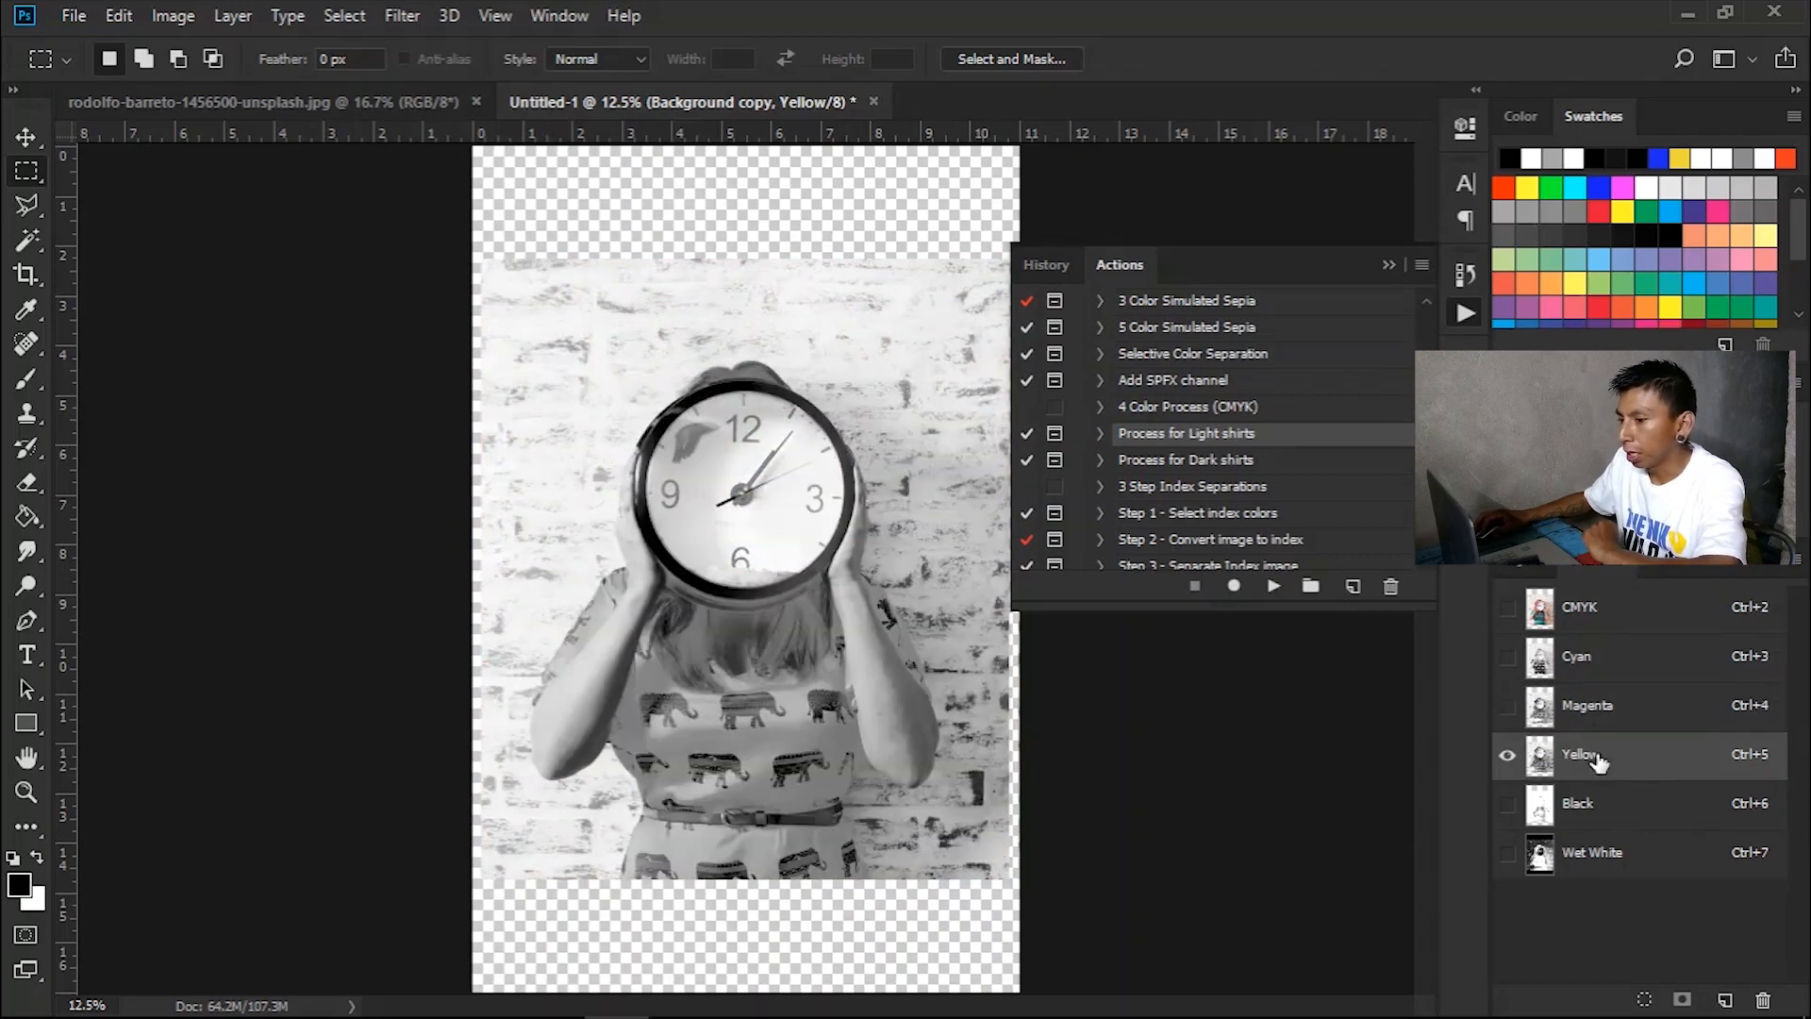
click(1585, 804)
click(1592, 674)
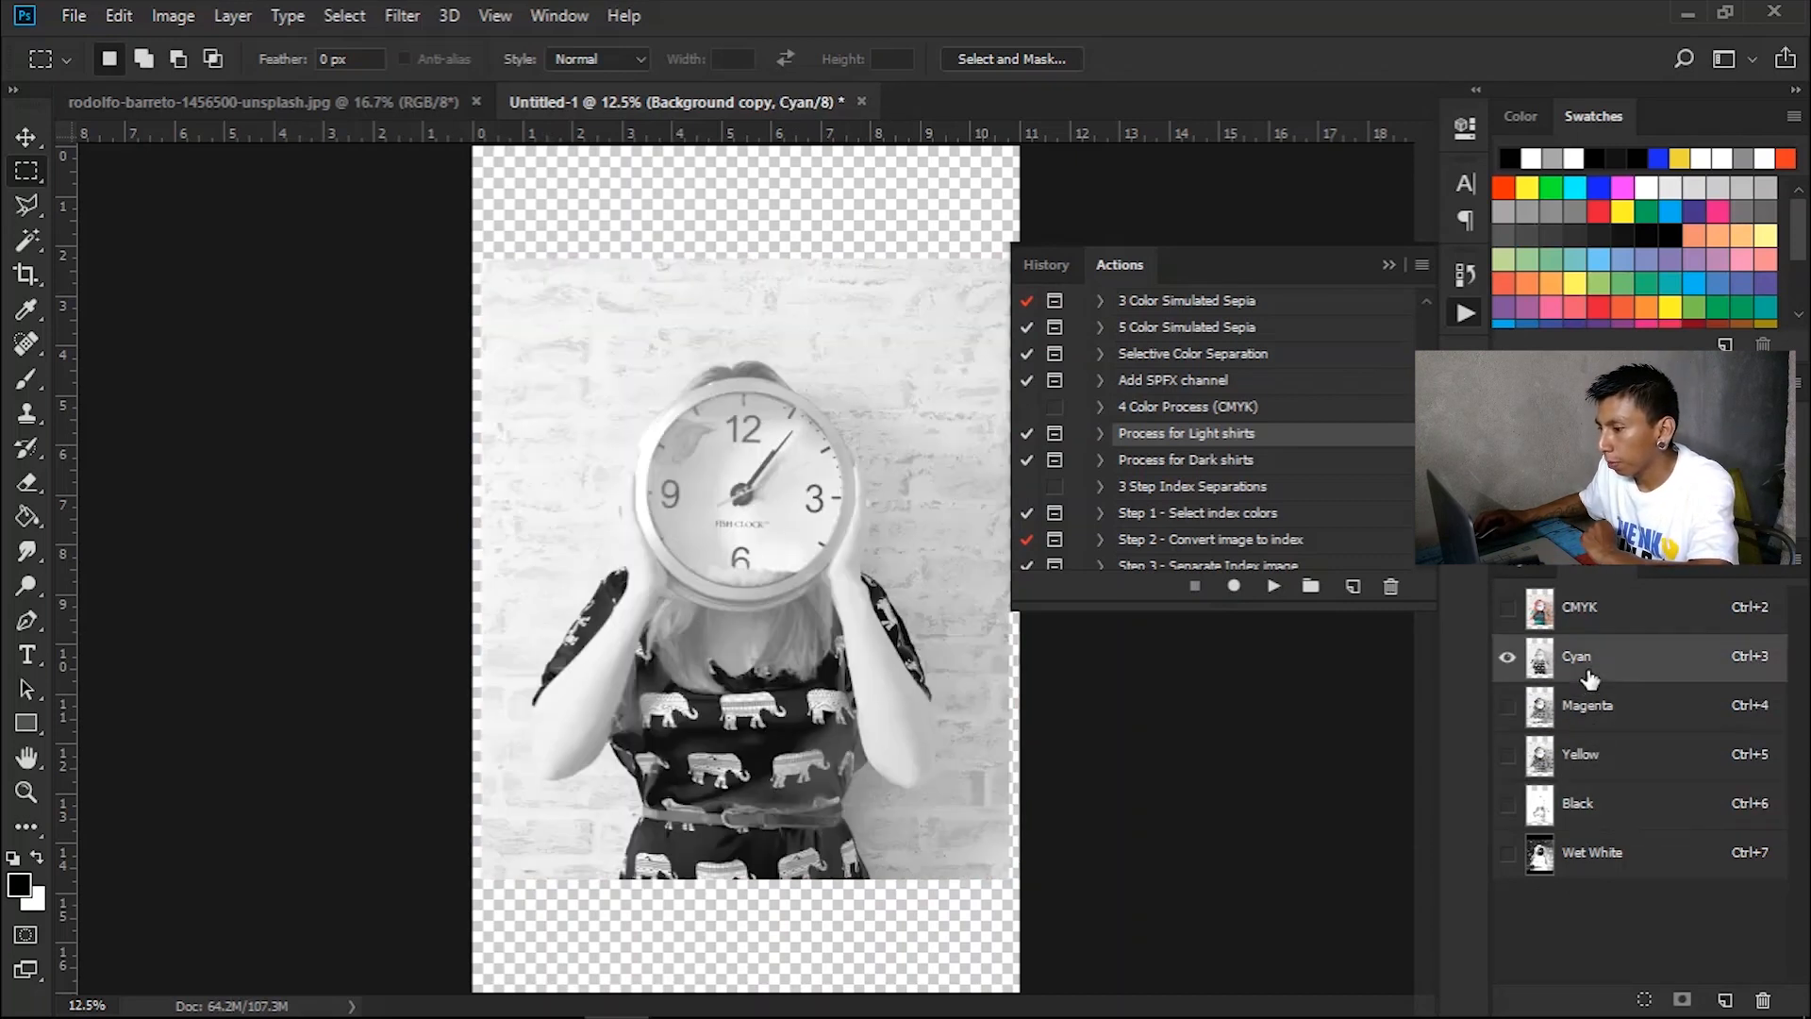
click(1602, 821)
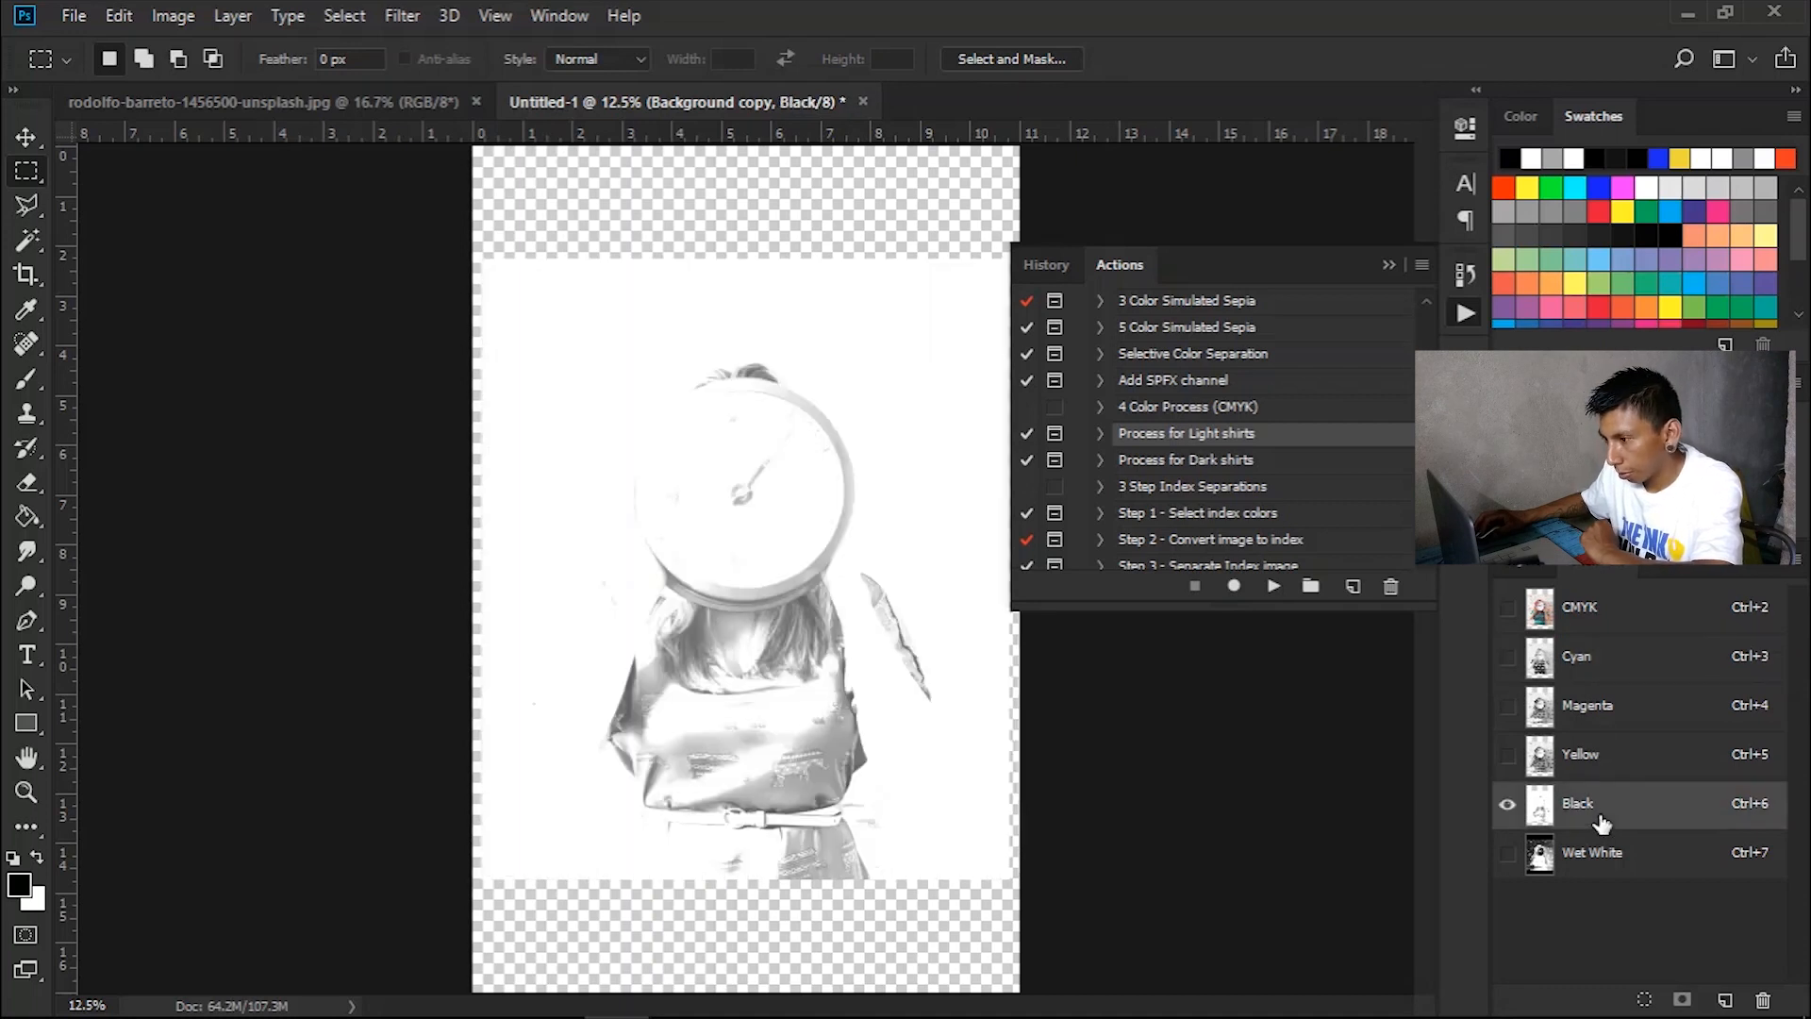
- Select only the Cyan channel, and collapse the Wilflex EasyArt 2 set in favour of the expanded EasyArt Halftones 25-65 set
click(1603, 664)
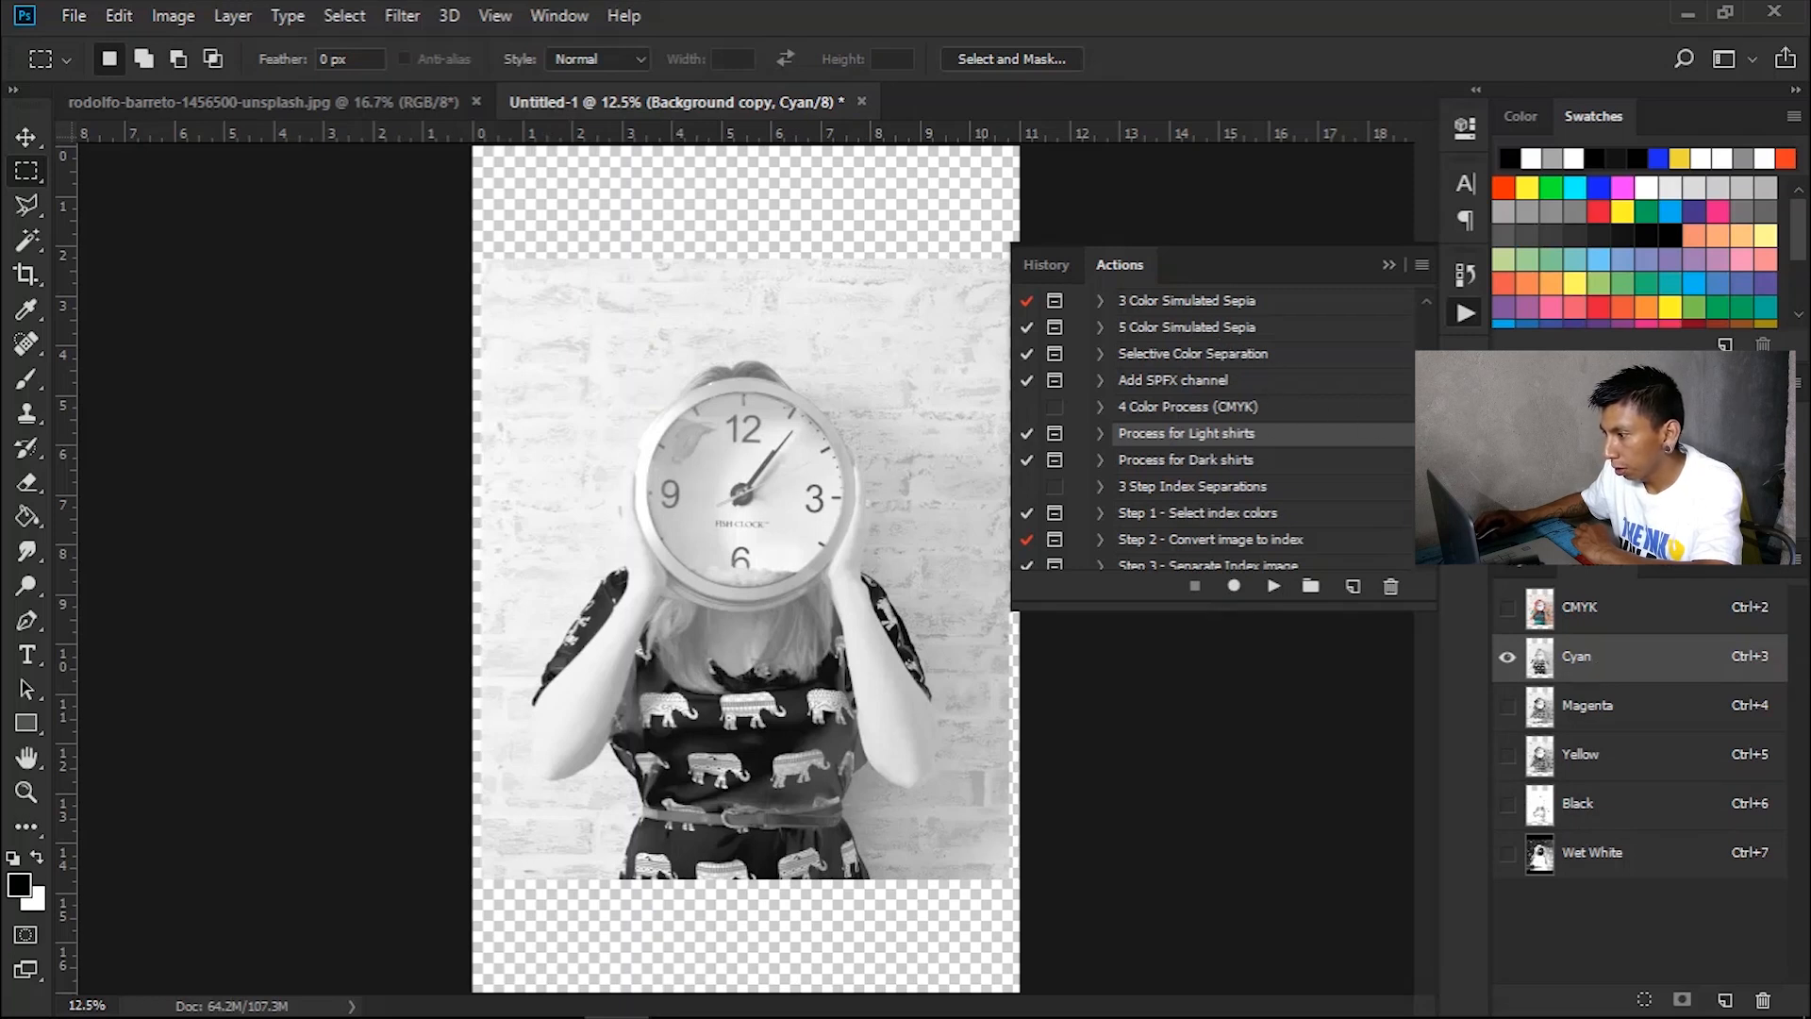
scroll(1426, 314, up, 10)
click(1077, 328)
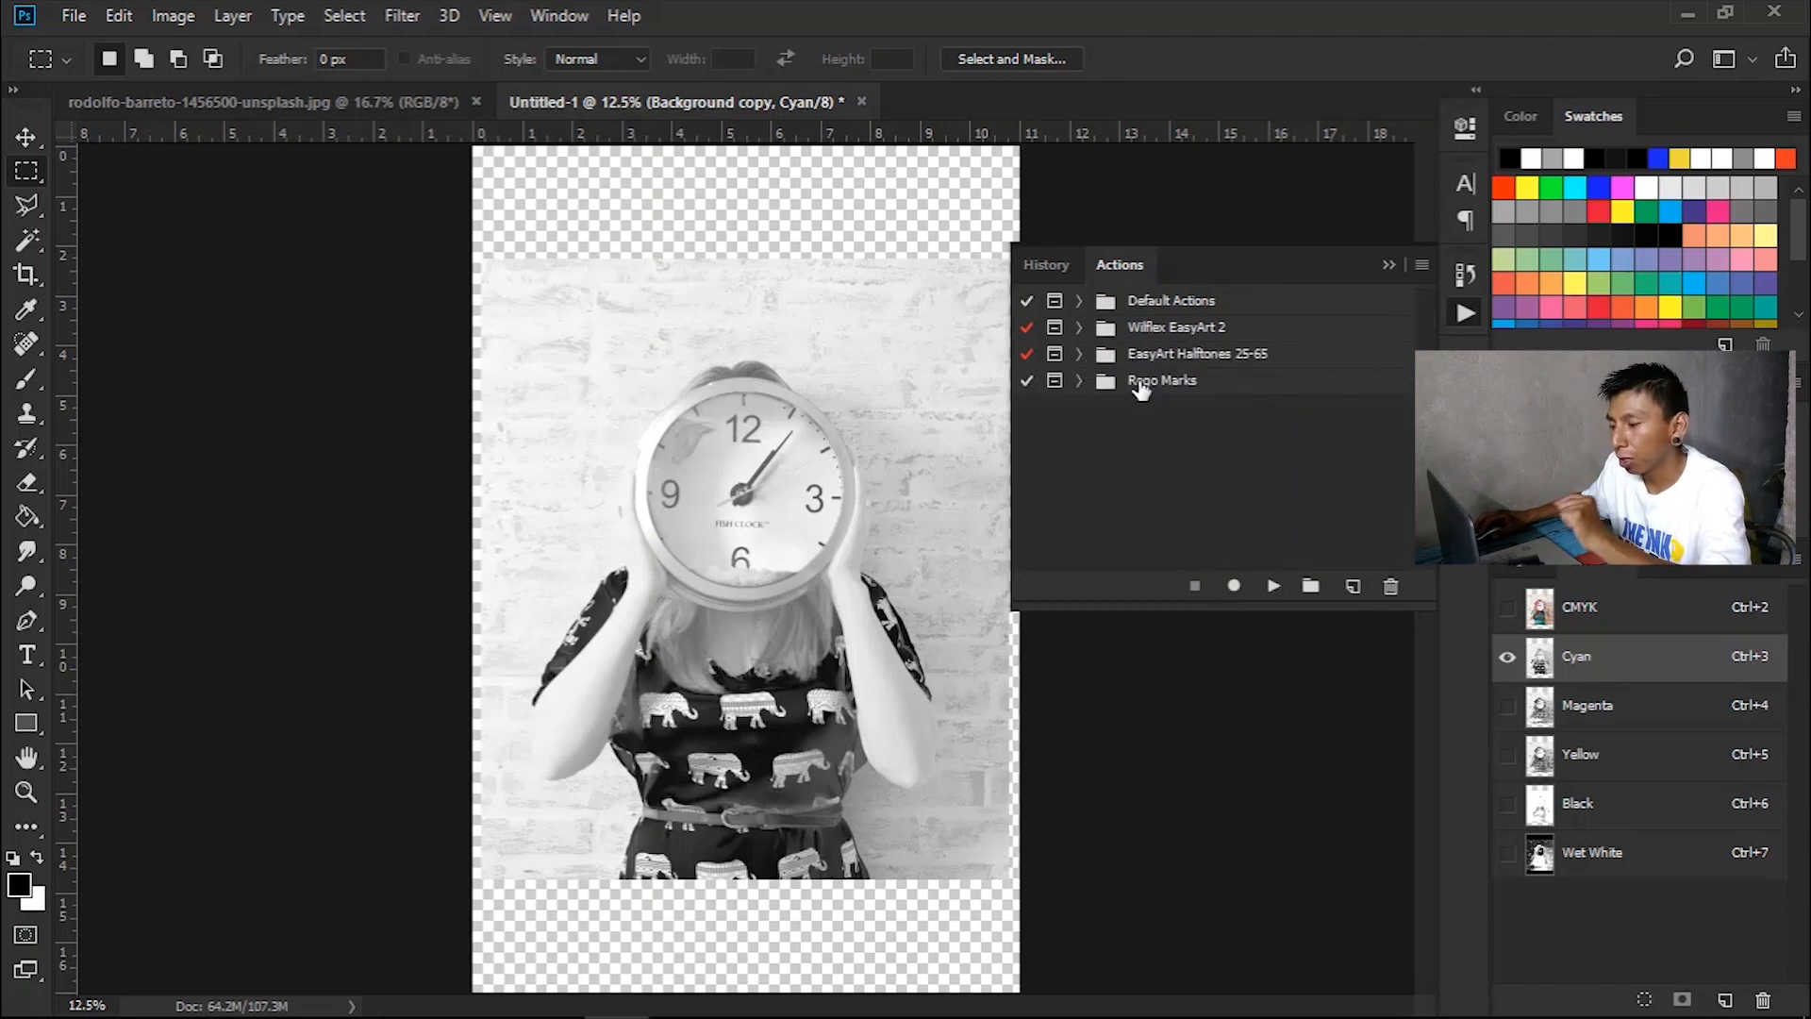
click(1079, 354)
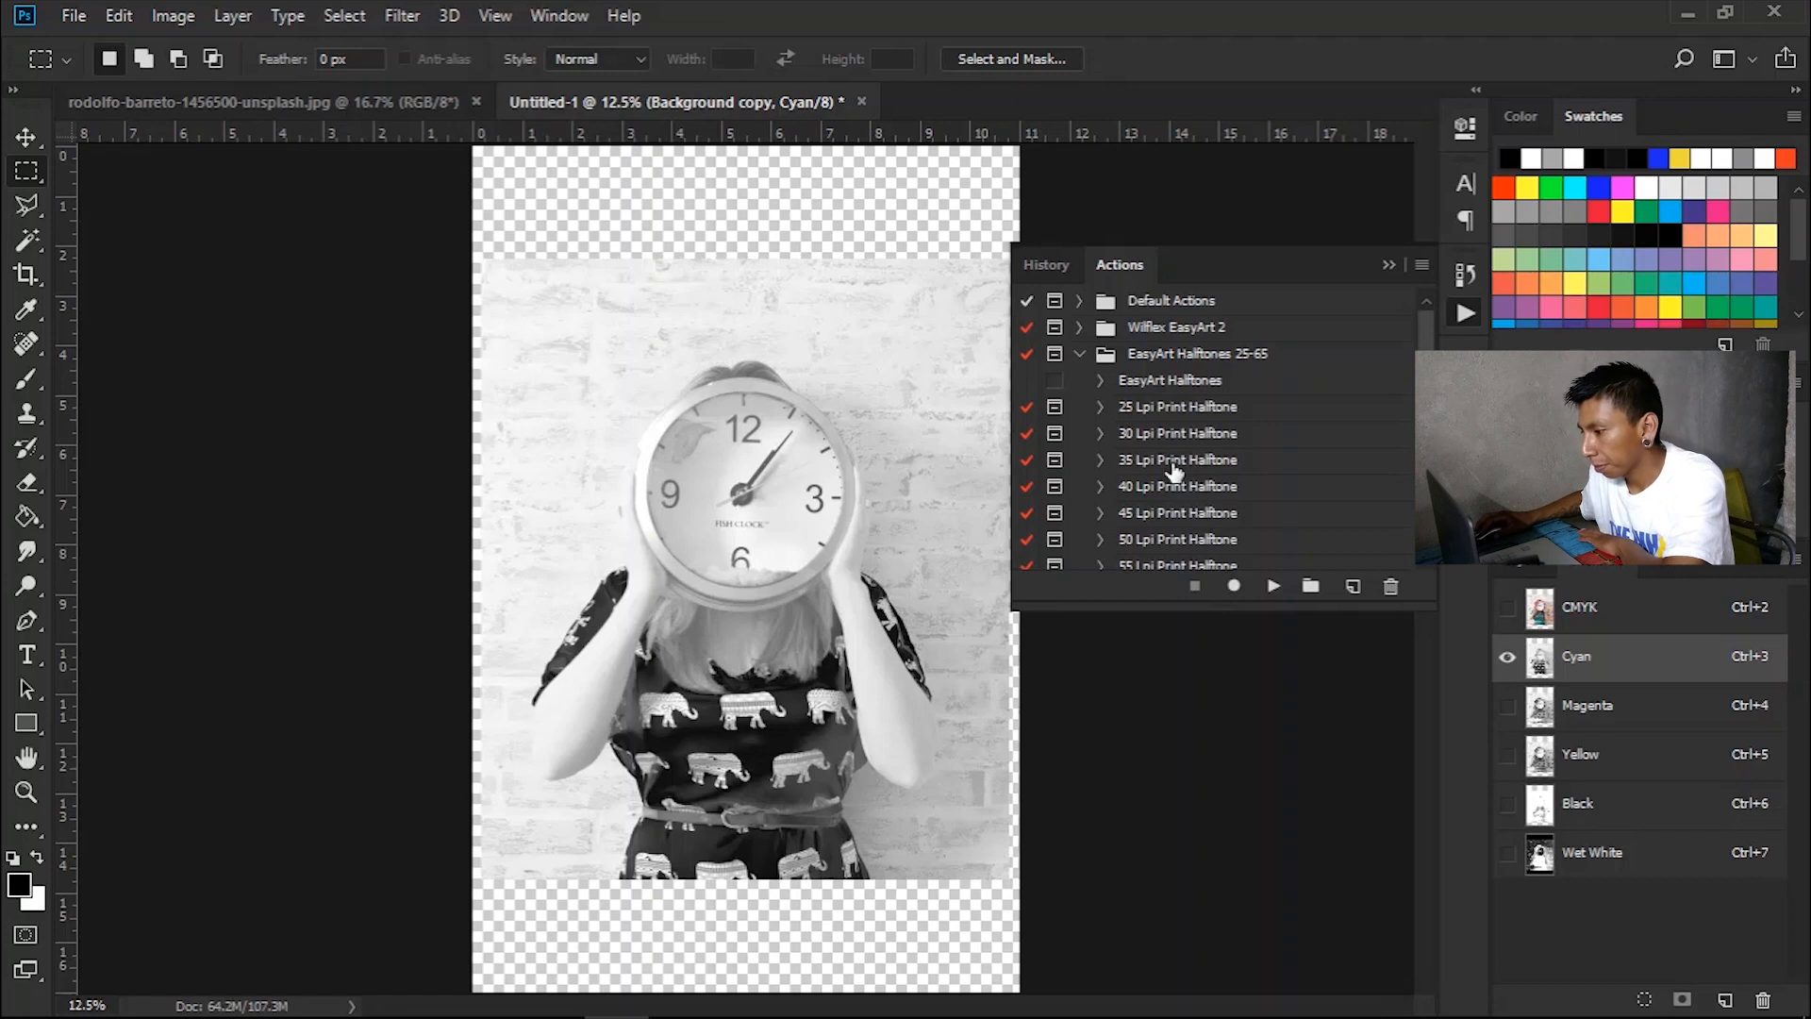
- Run the 40 Lpi Print Halftone action on the Cyan channel, naming the duplicate image Cyan and continuing through its messages
click(1159, 490)
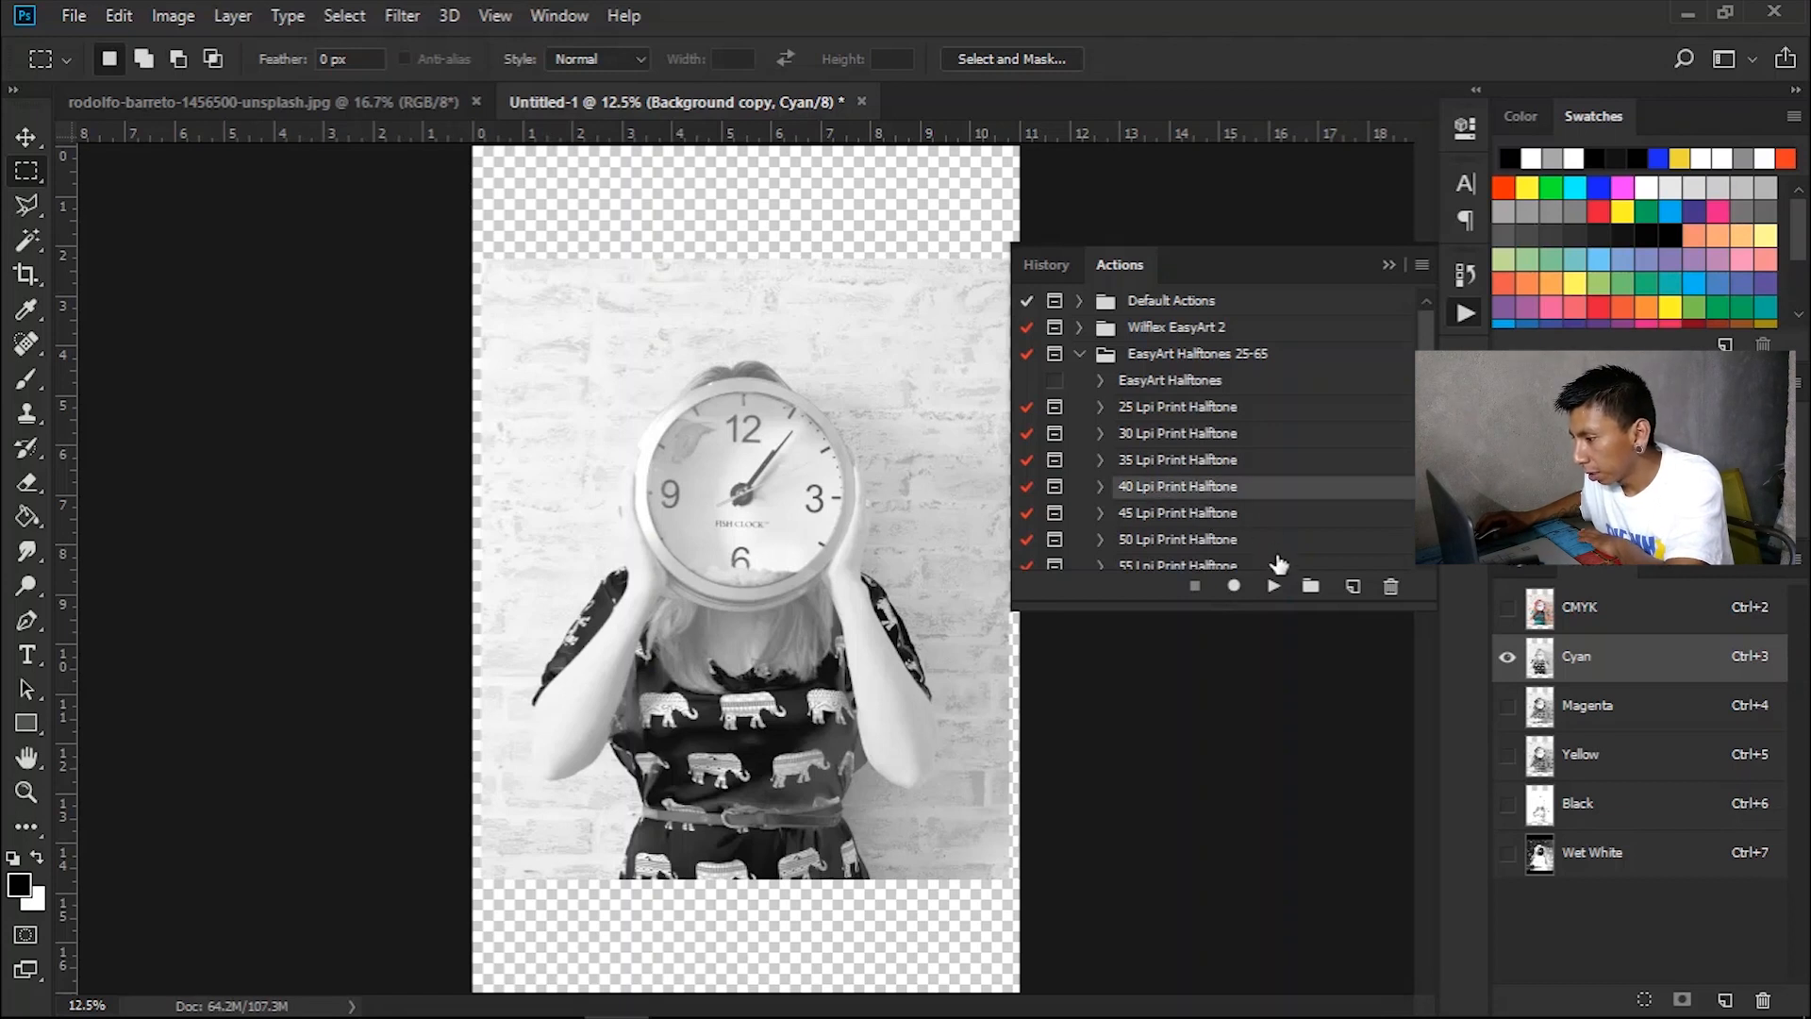
click(1273, 587)
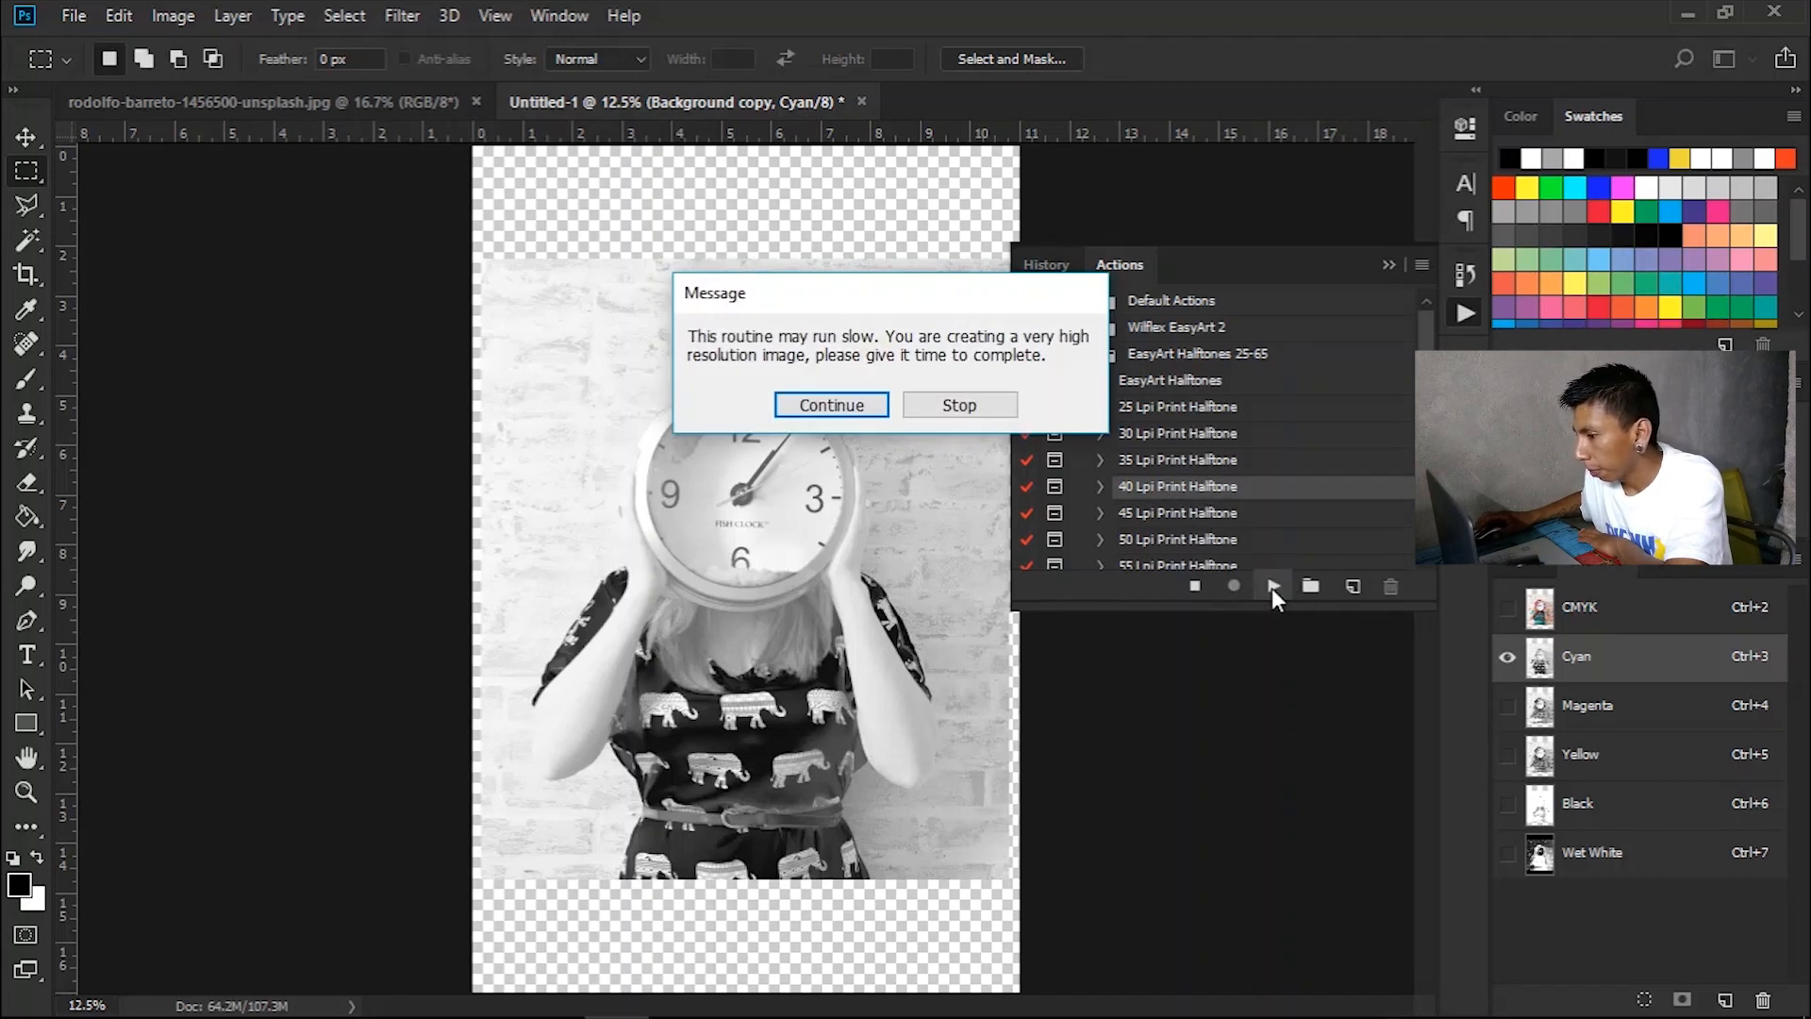
click(826, 411)
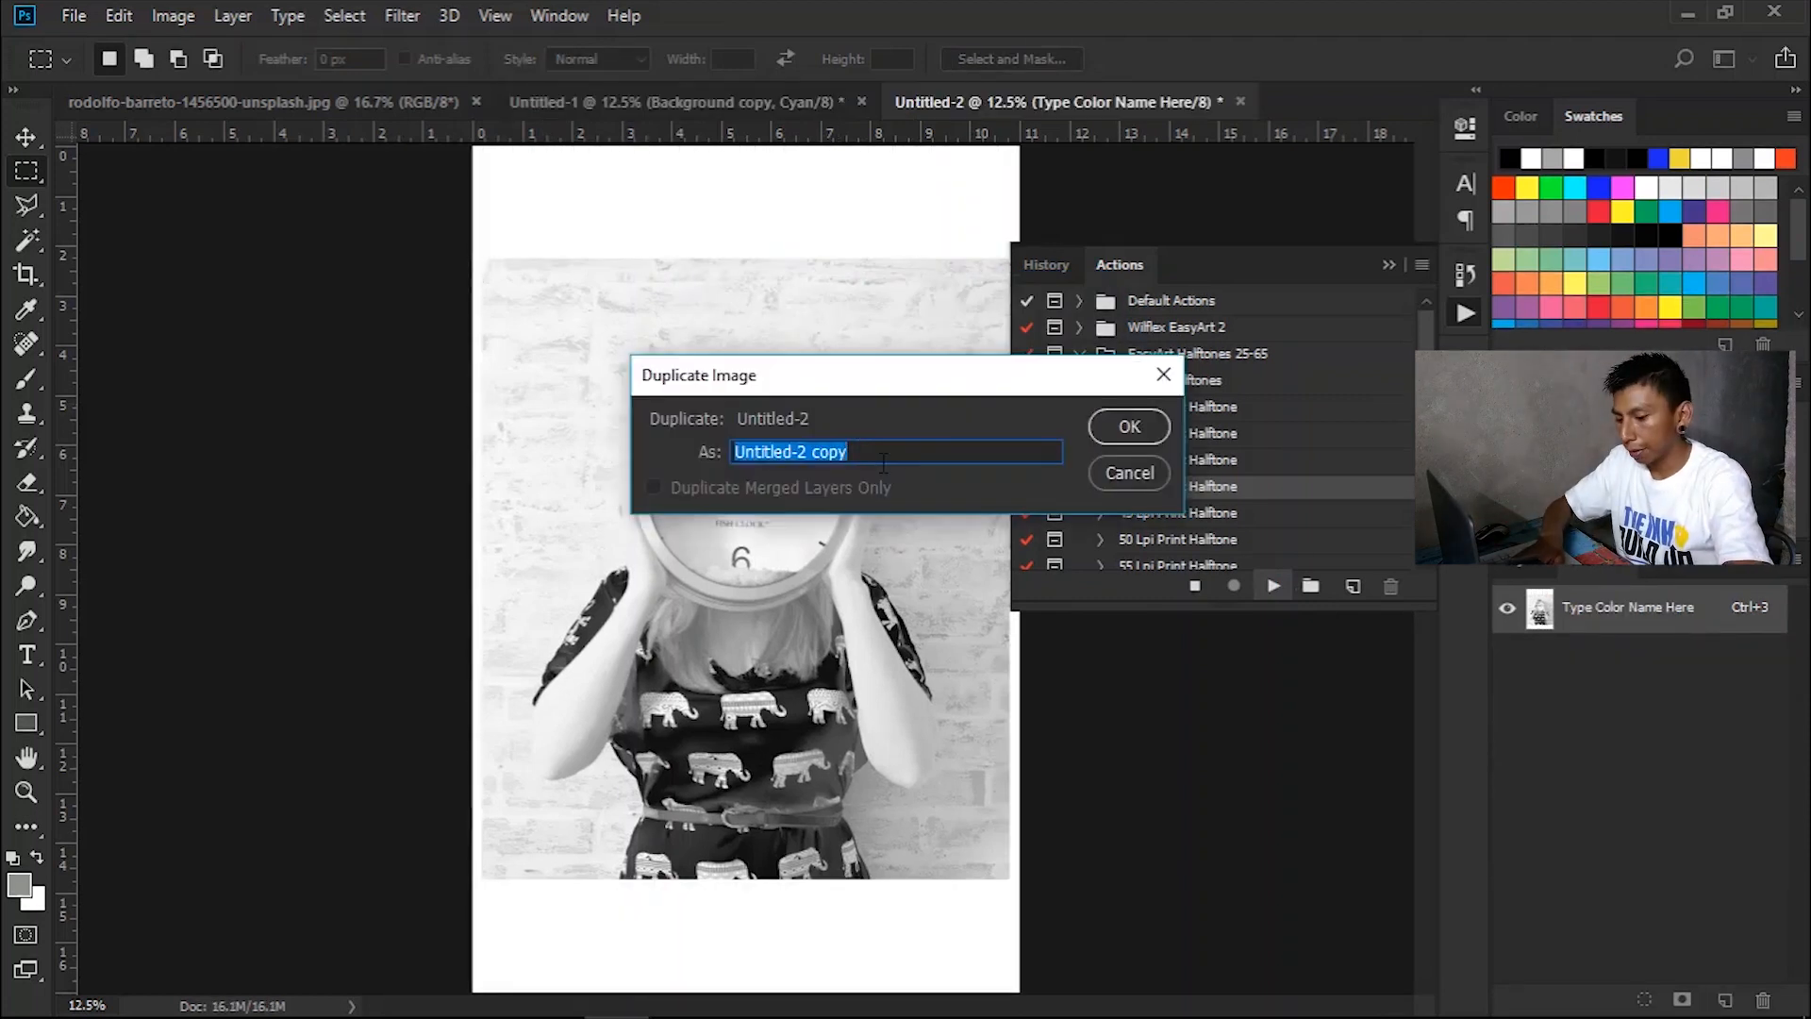
text(c)
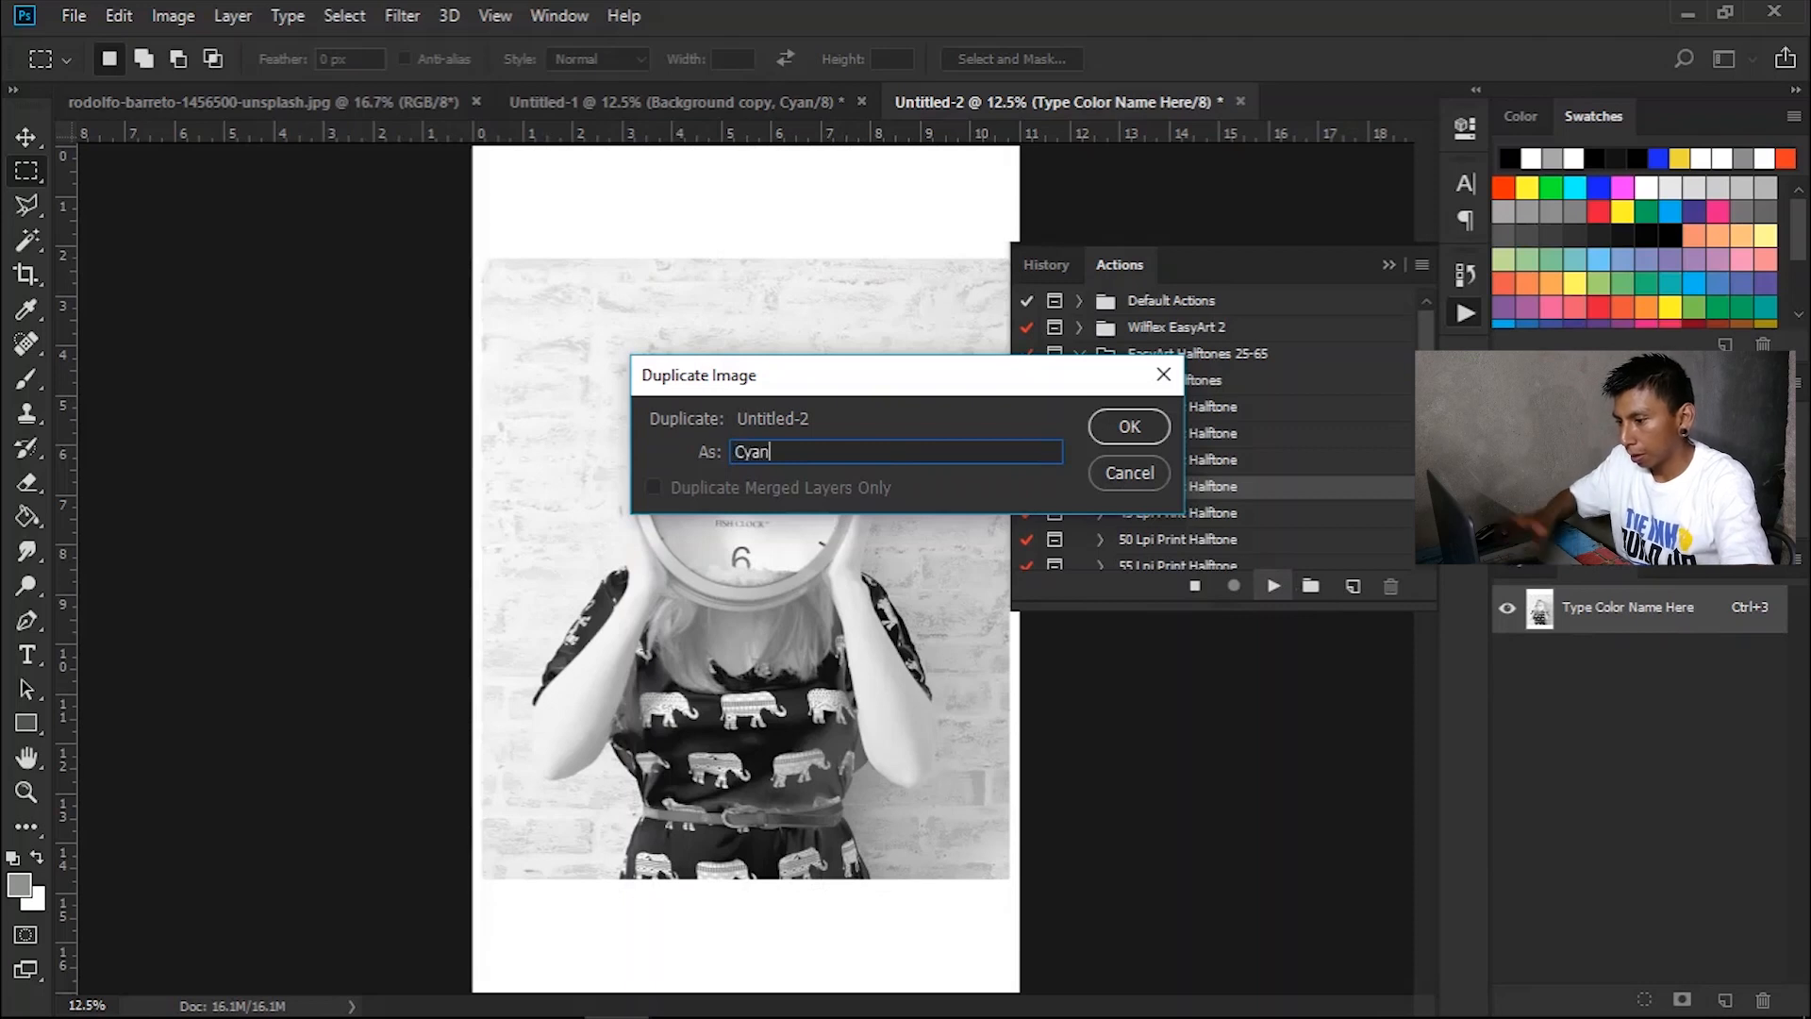
click(1129, 426)
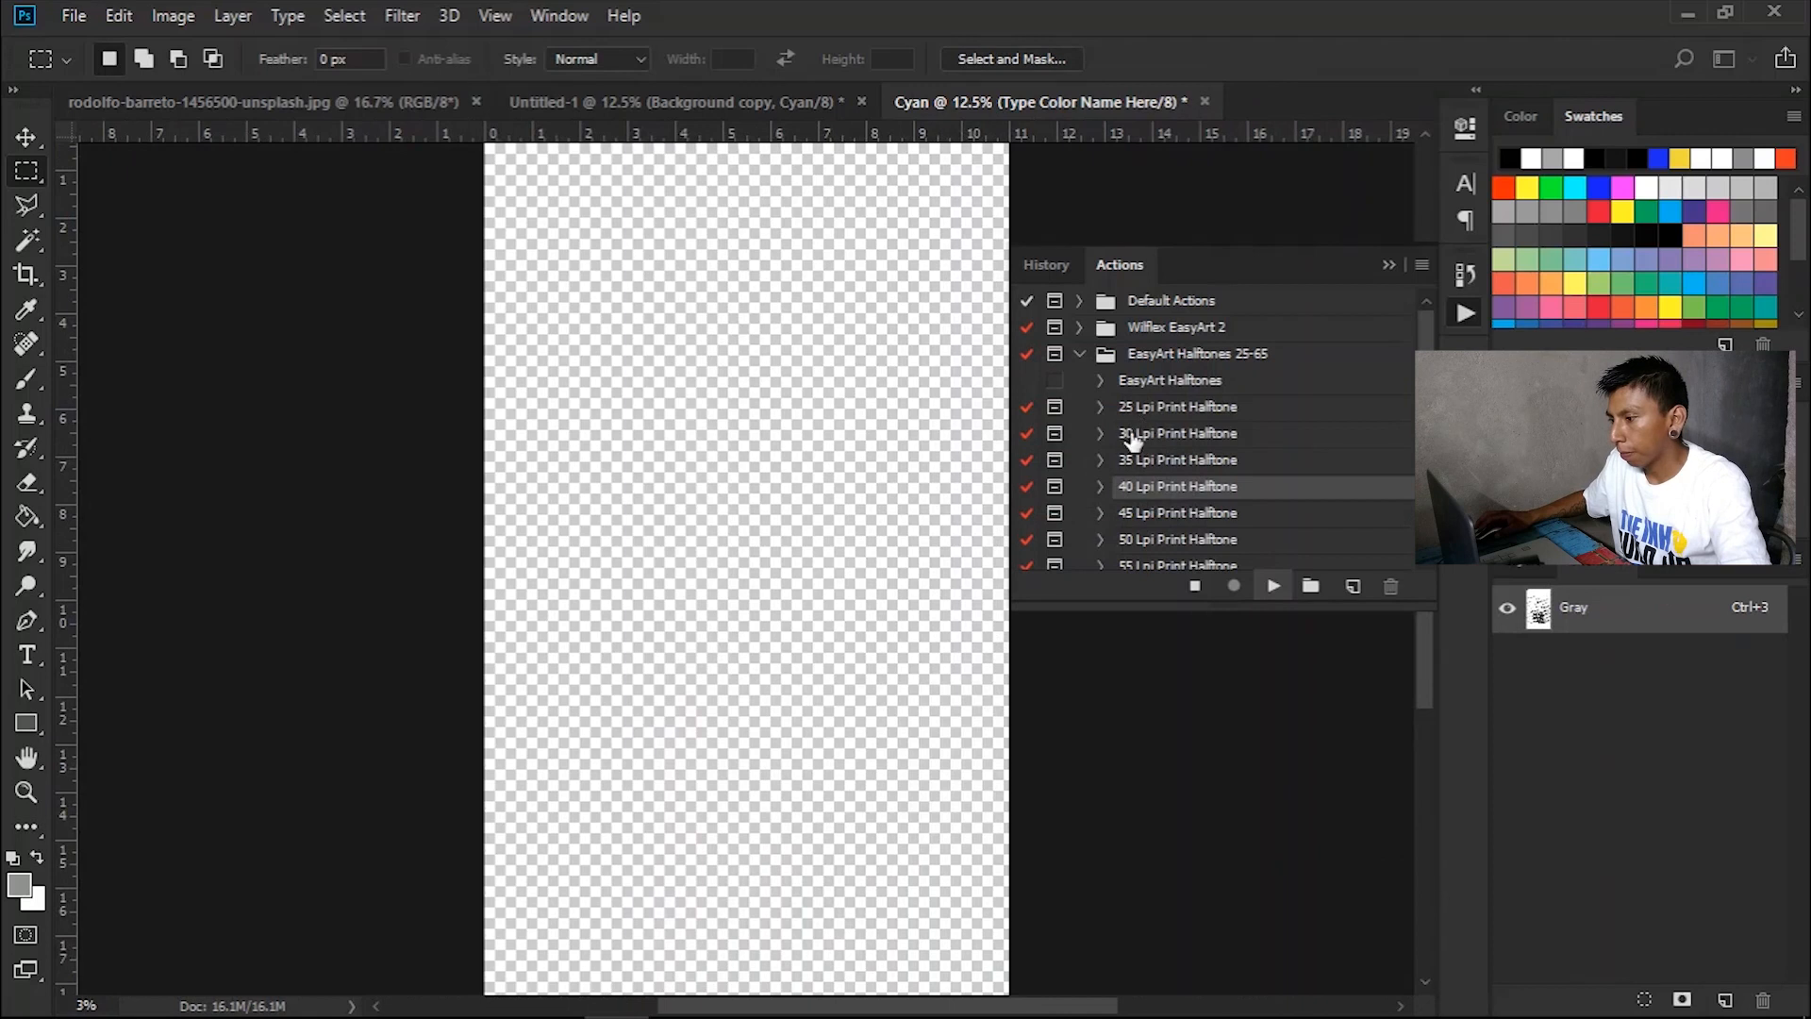
click(898, 452)
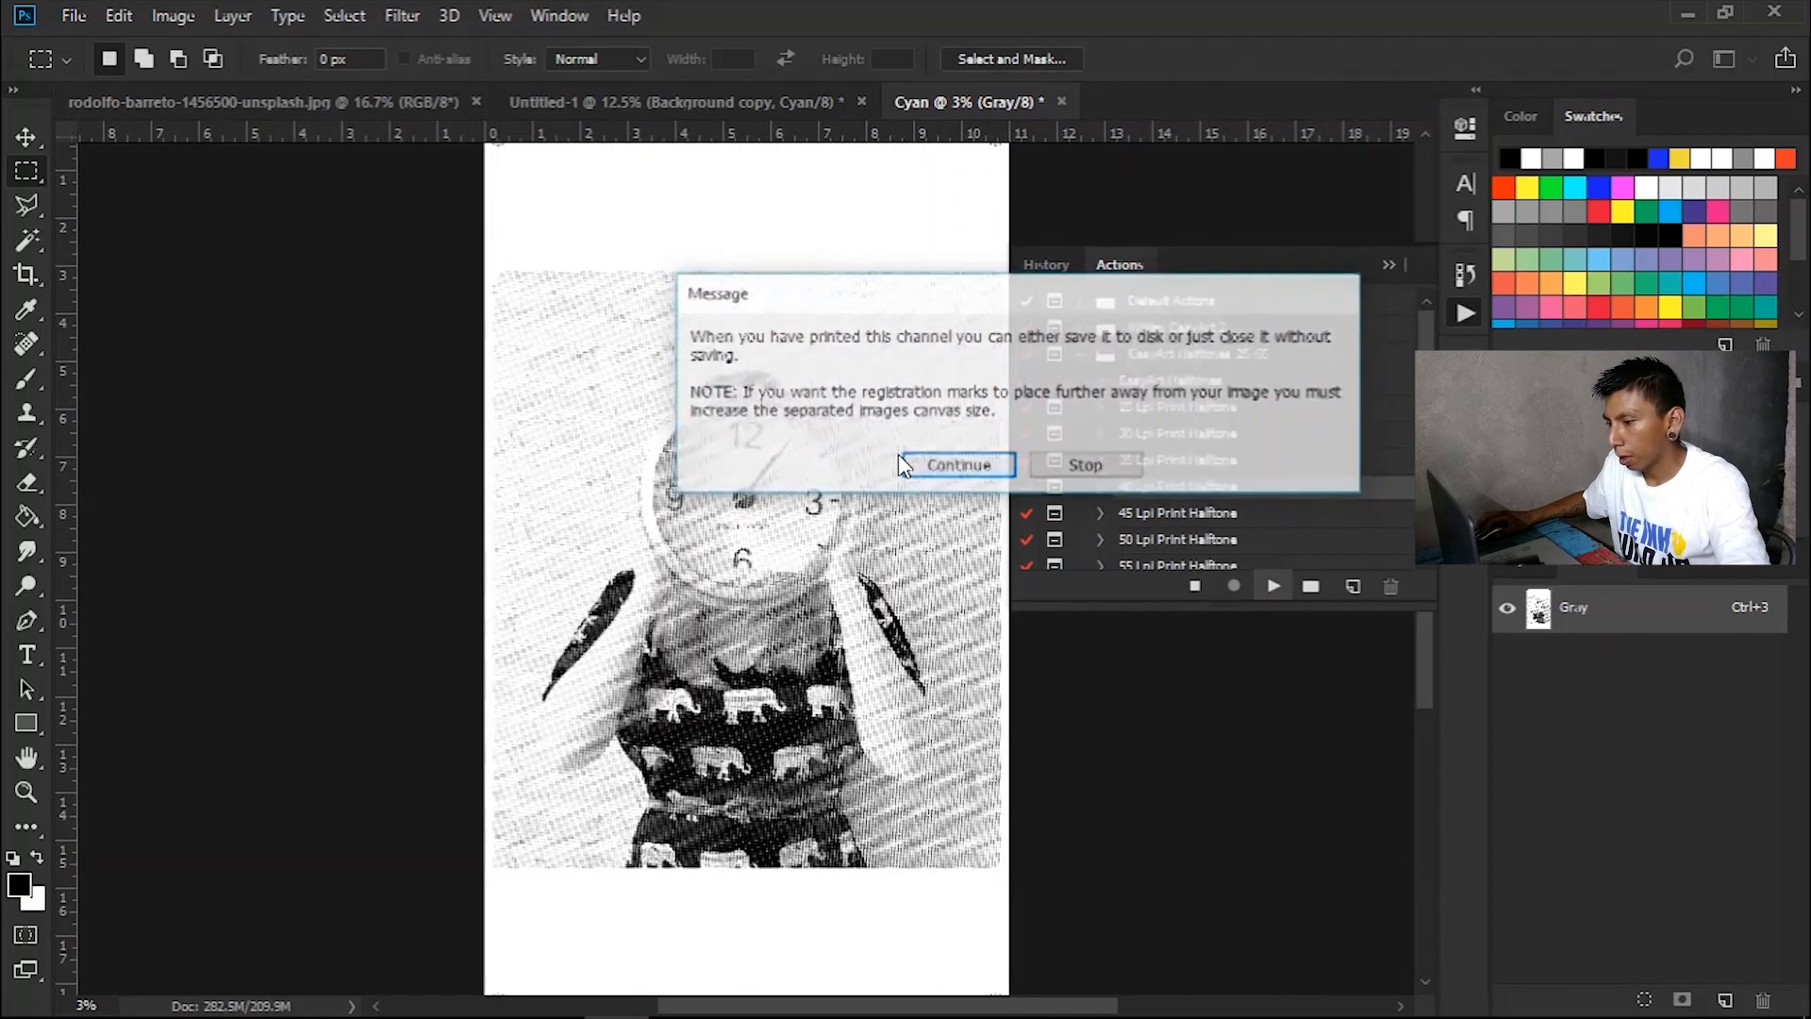
click(942, 461)
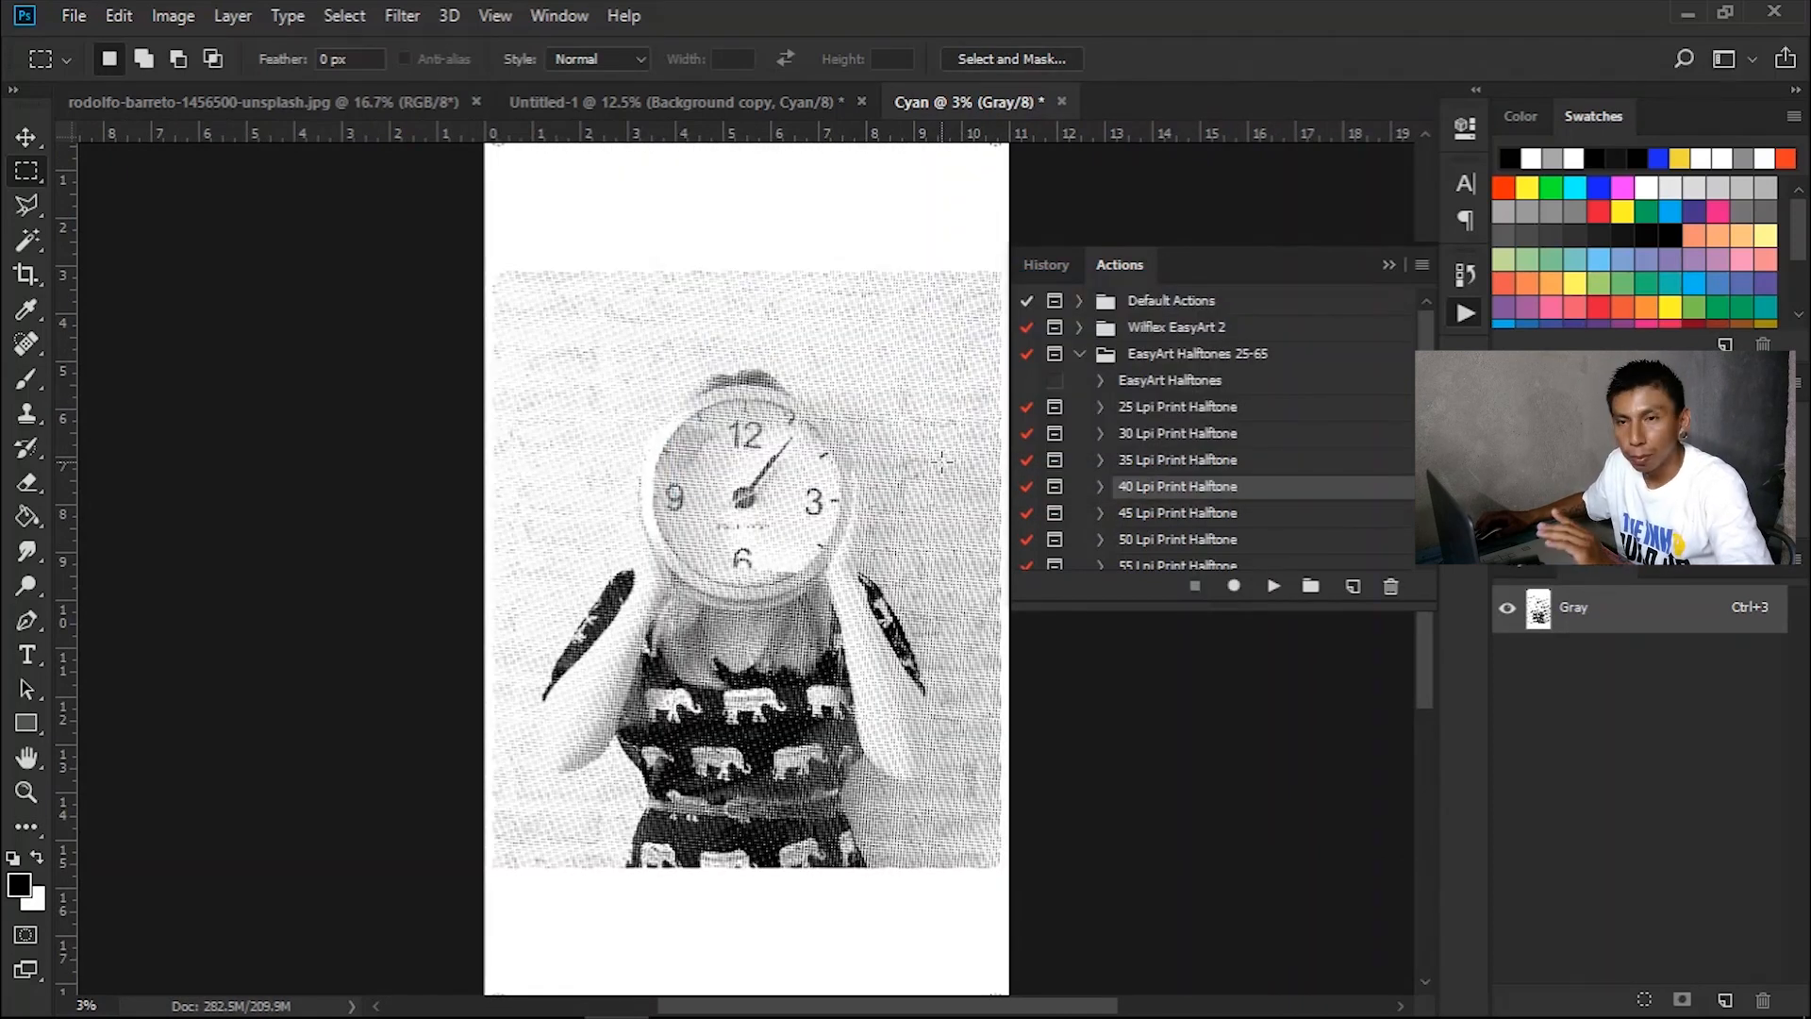
- Examine the Cyan halftone's dot pattern and the registration marks in the corners of the page
click(26, 791)
drag(811, 453, 586, 497)
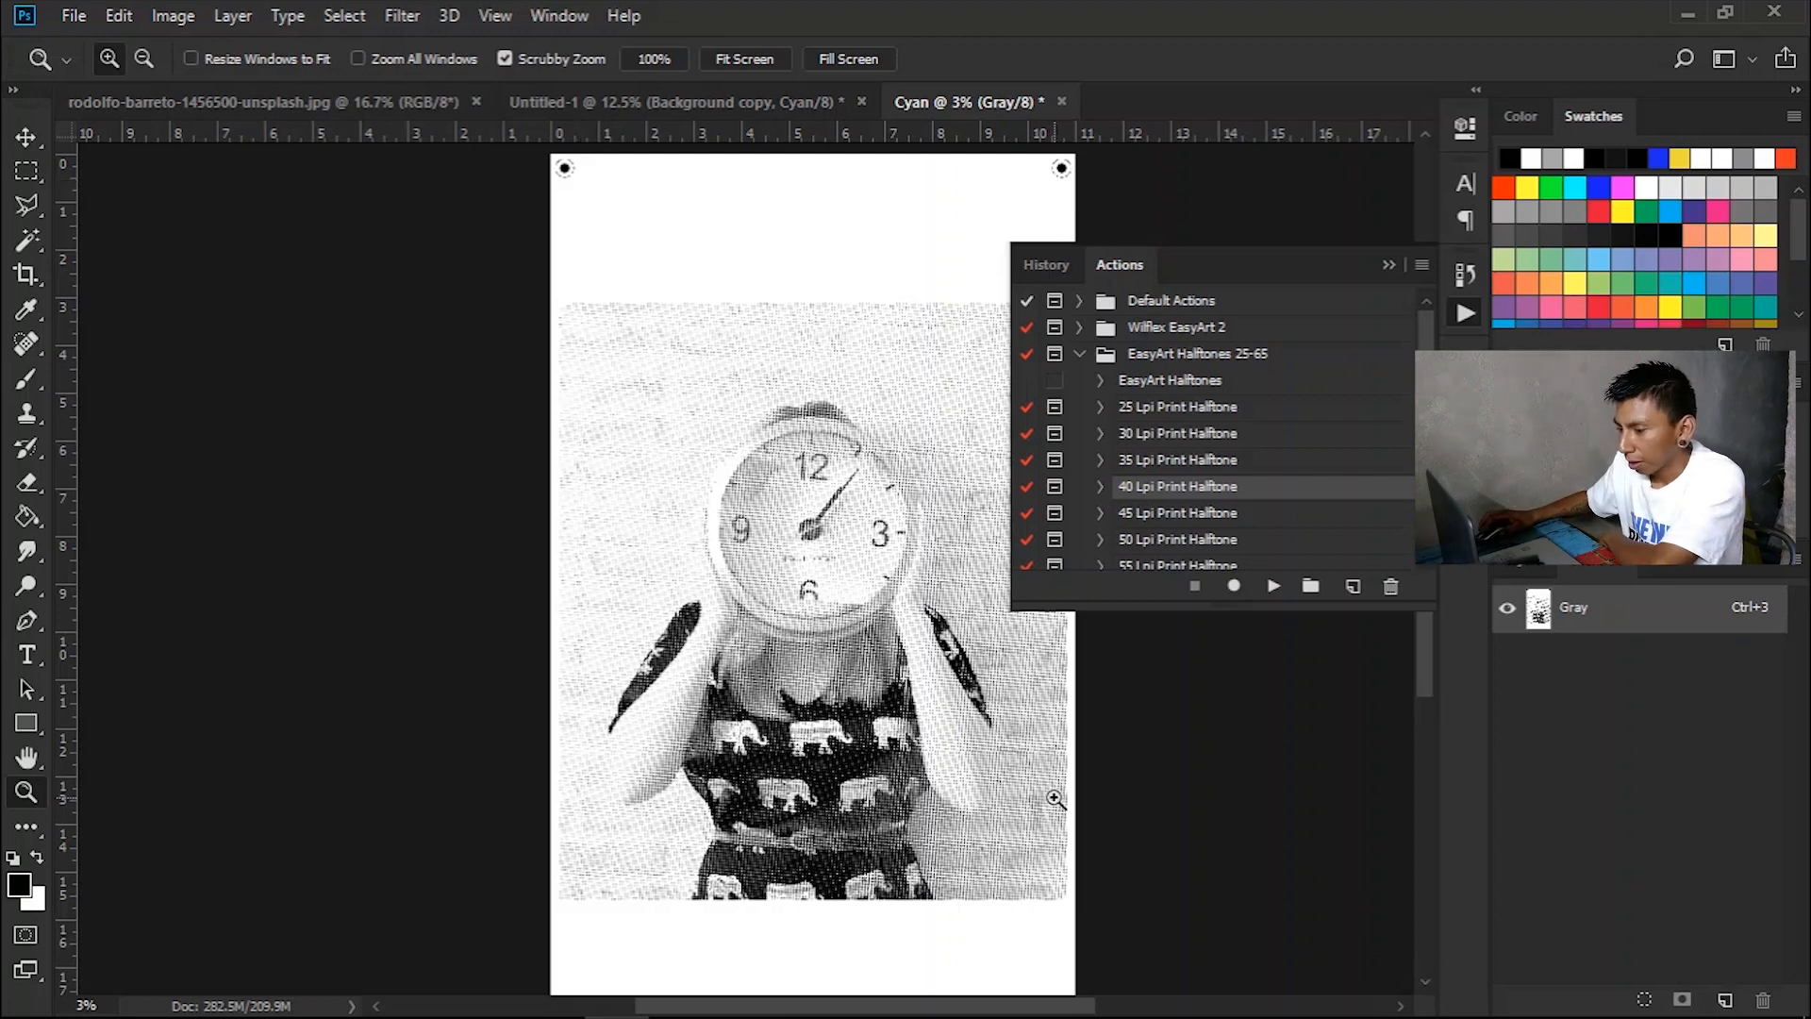
scroll(1055, 799, down, 2)
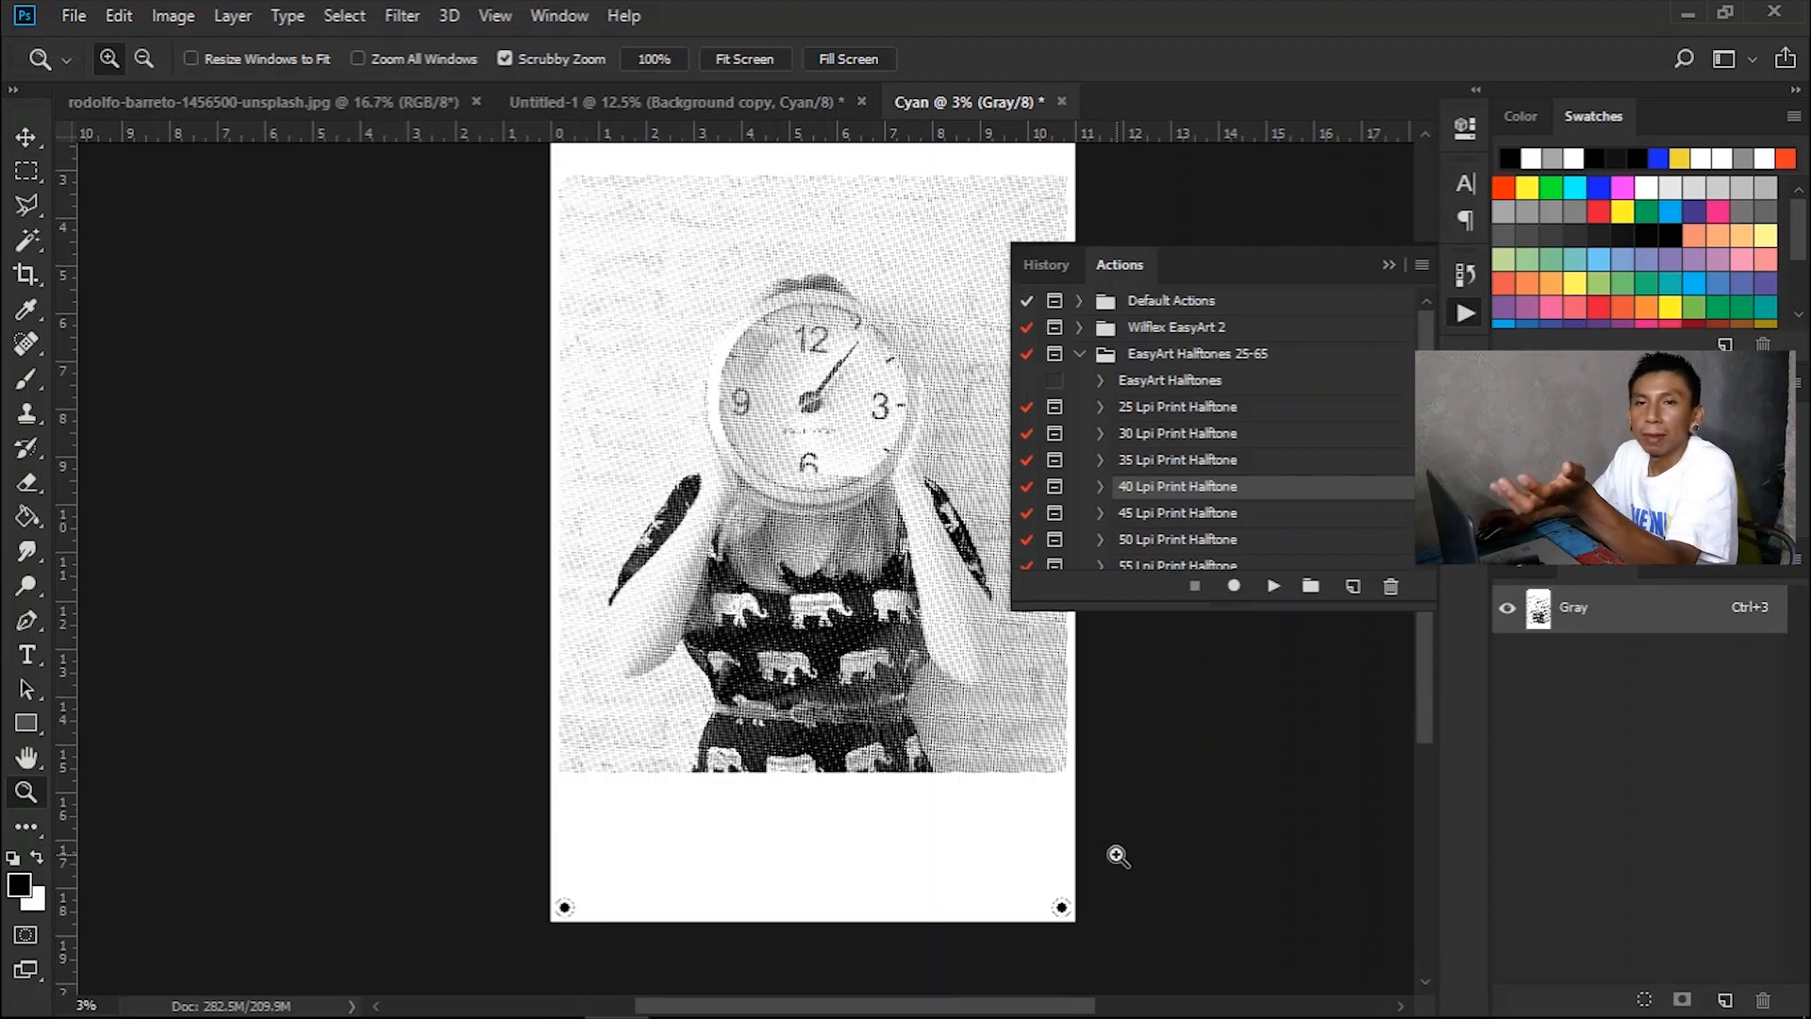
scroll(1065, 991, up, 2)
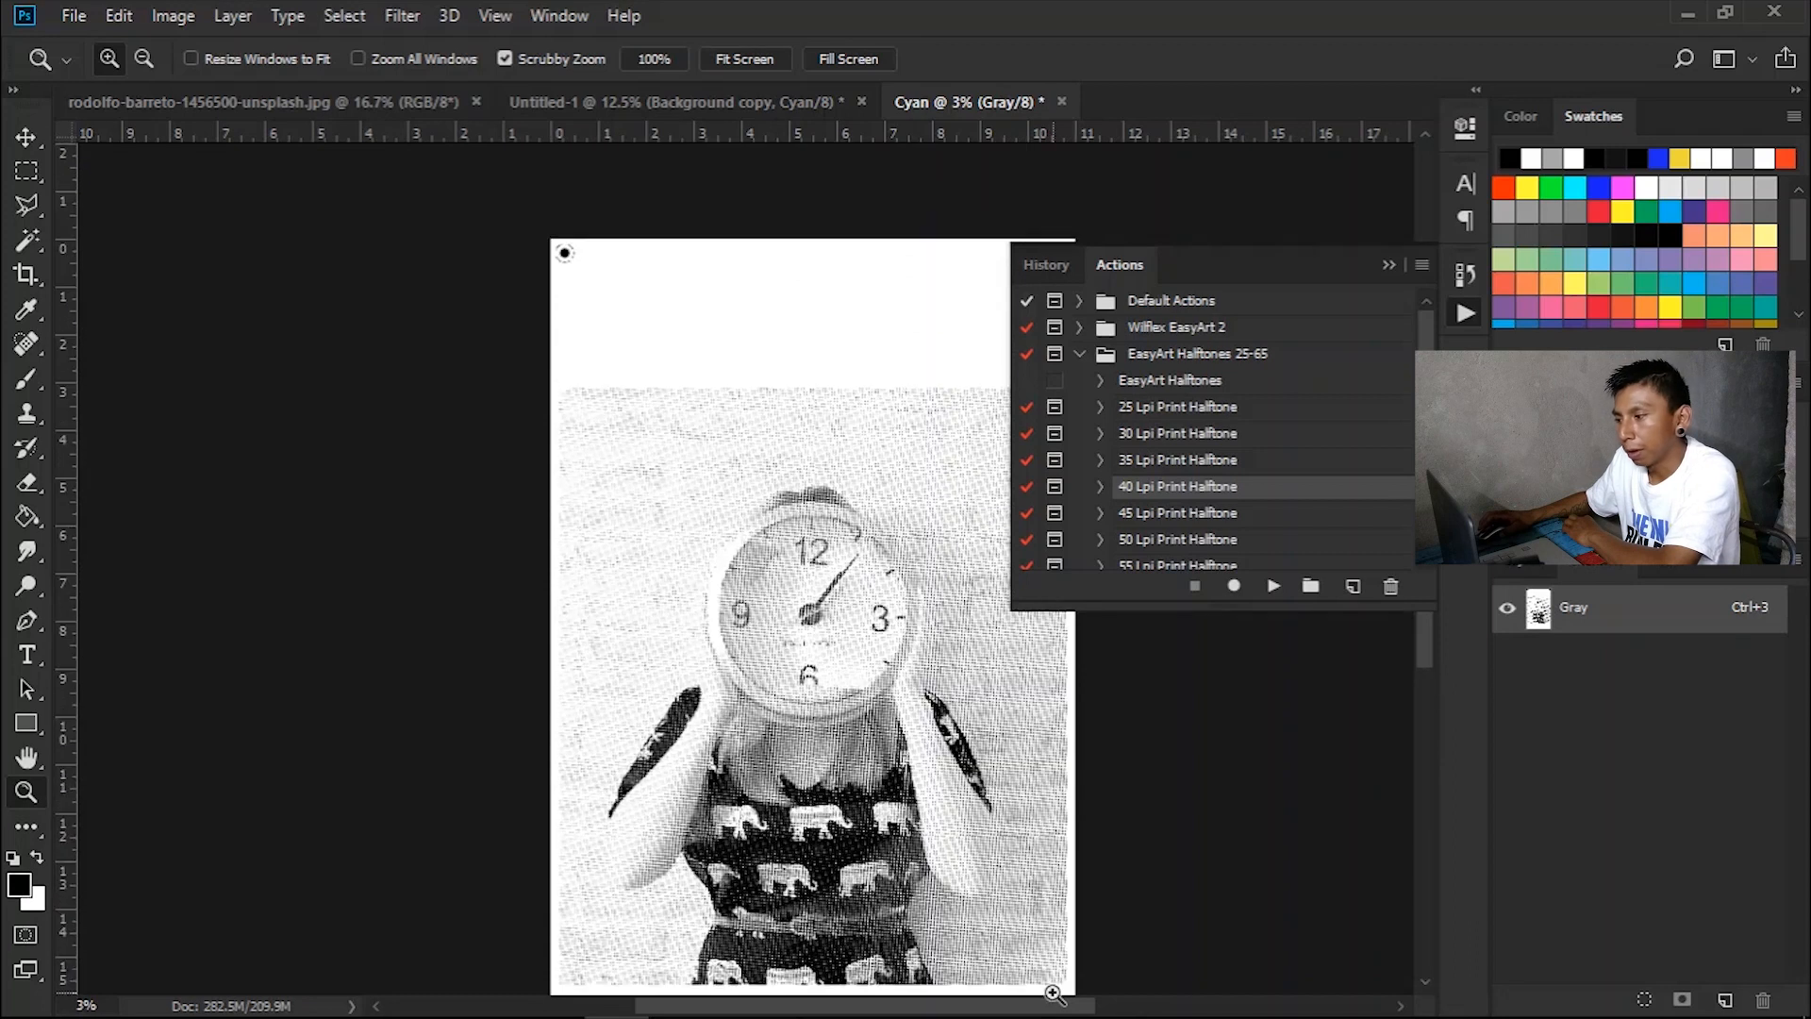
- Return to Untitled-1 and run the 40 Lpi Print Halftone action on the Magenta channel, naming the duplicate image Magenta
click(630, 98)
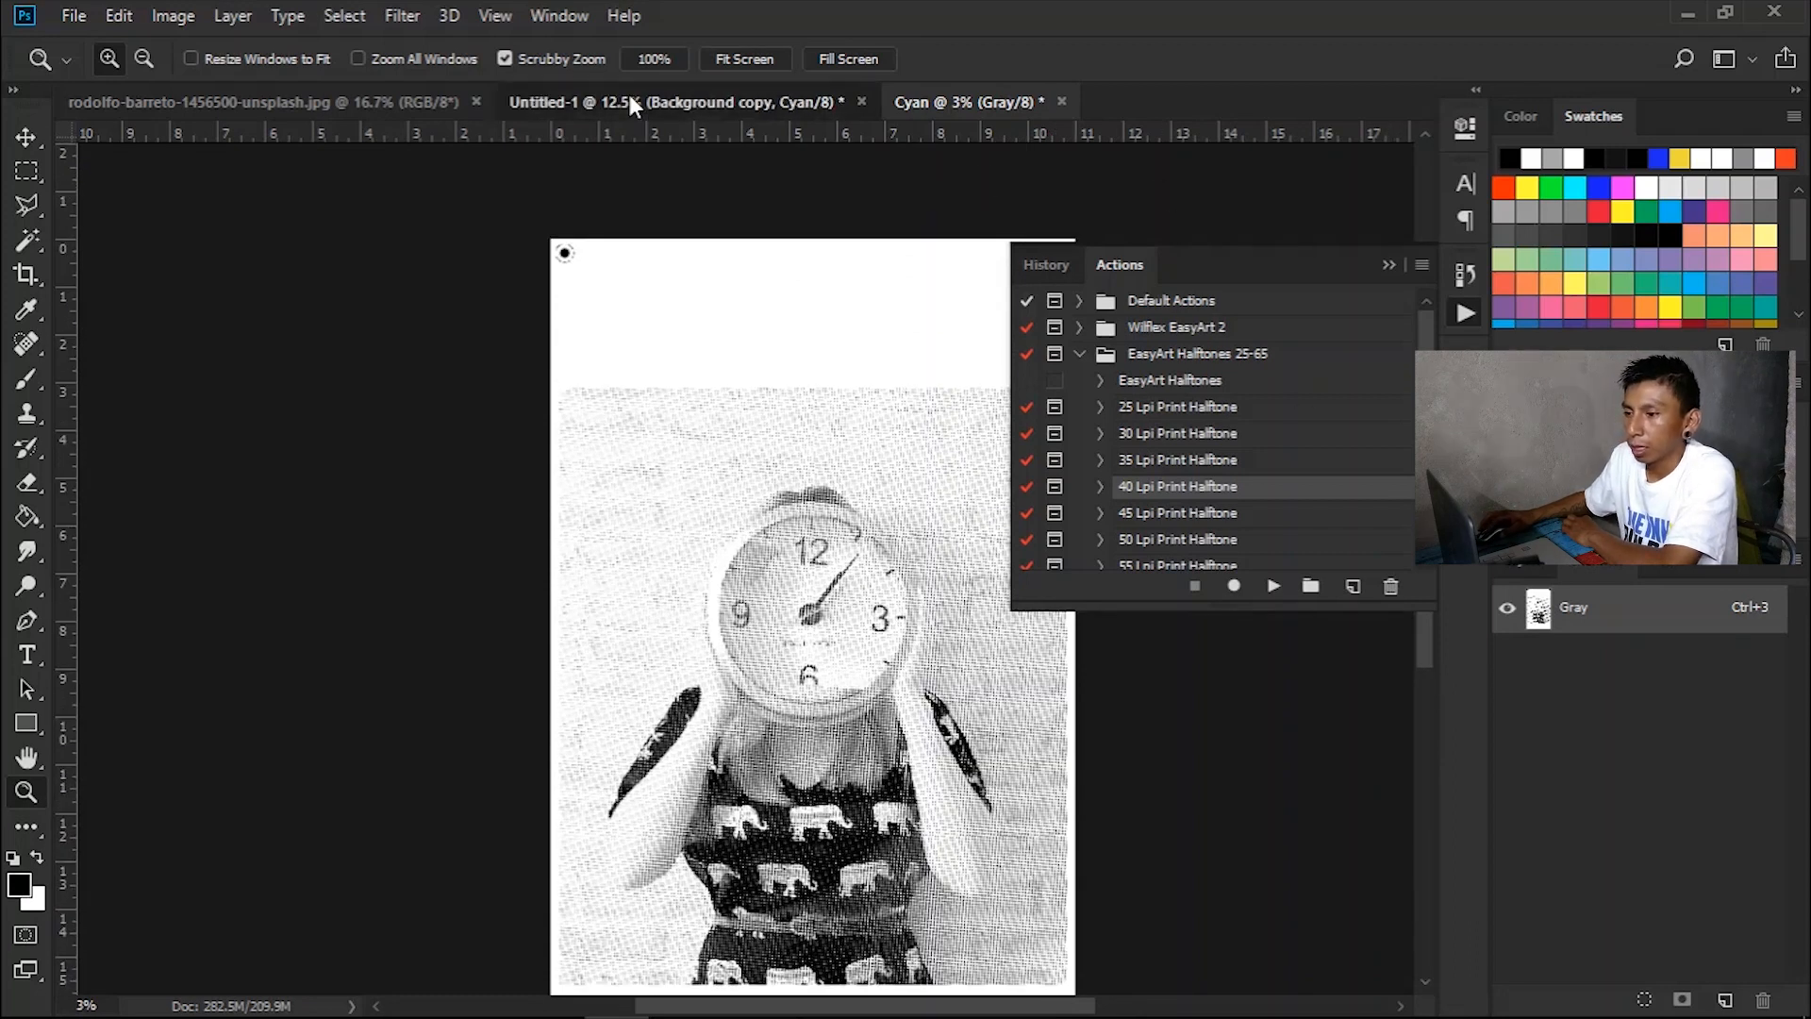
click(1591, 709)
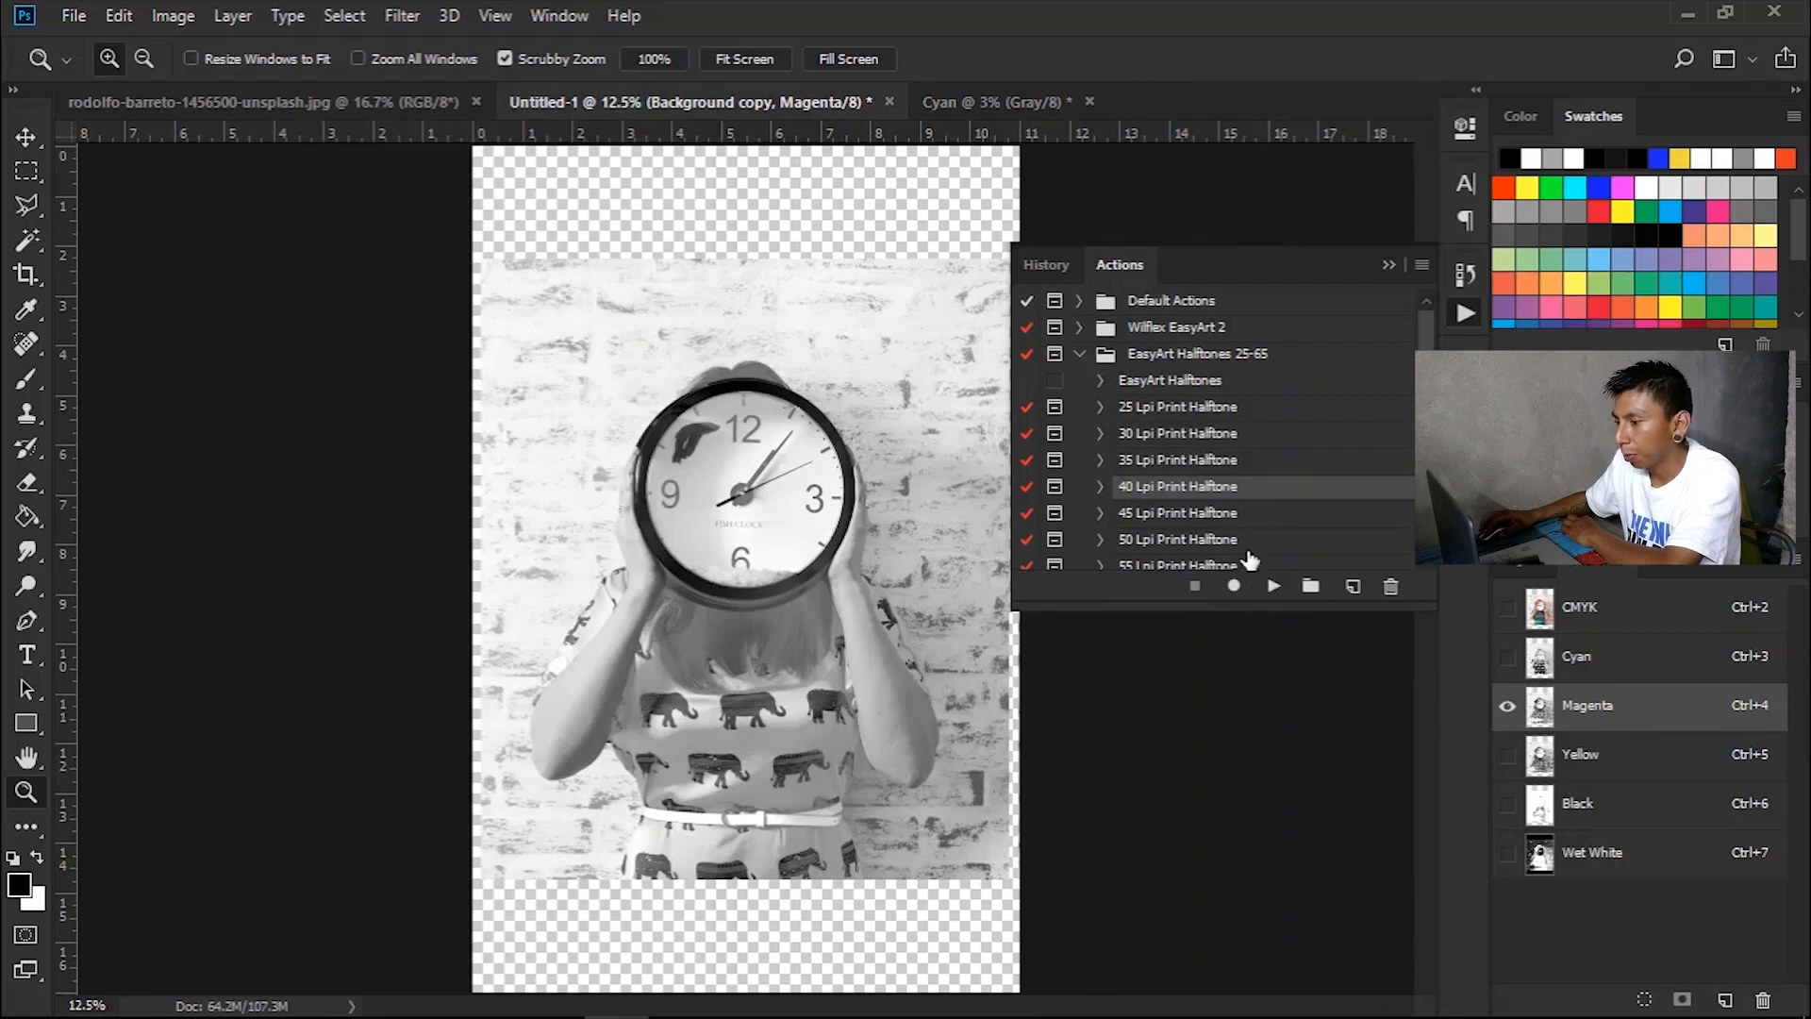
click(1272, 587)
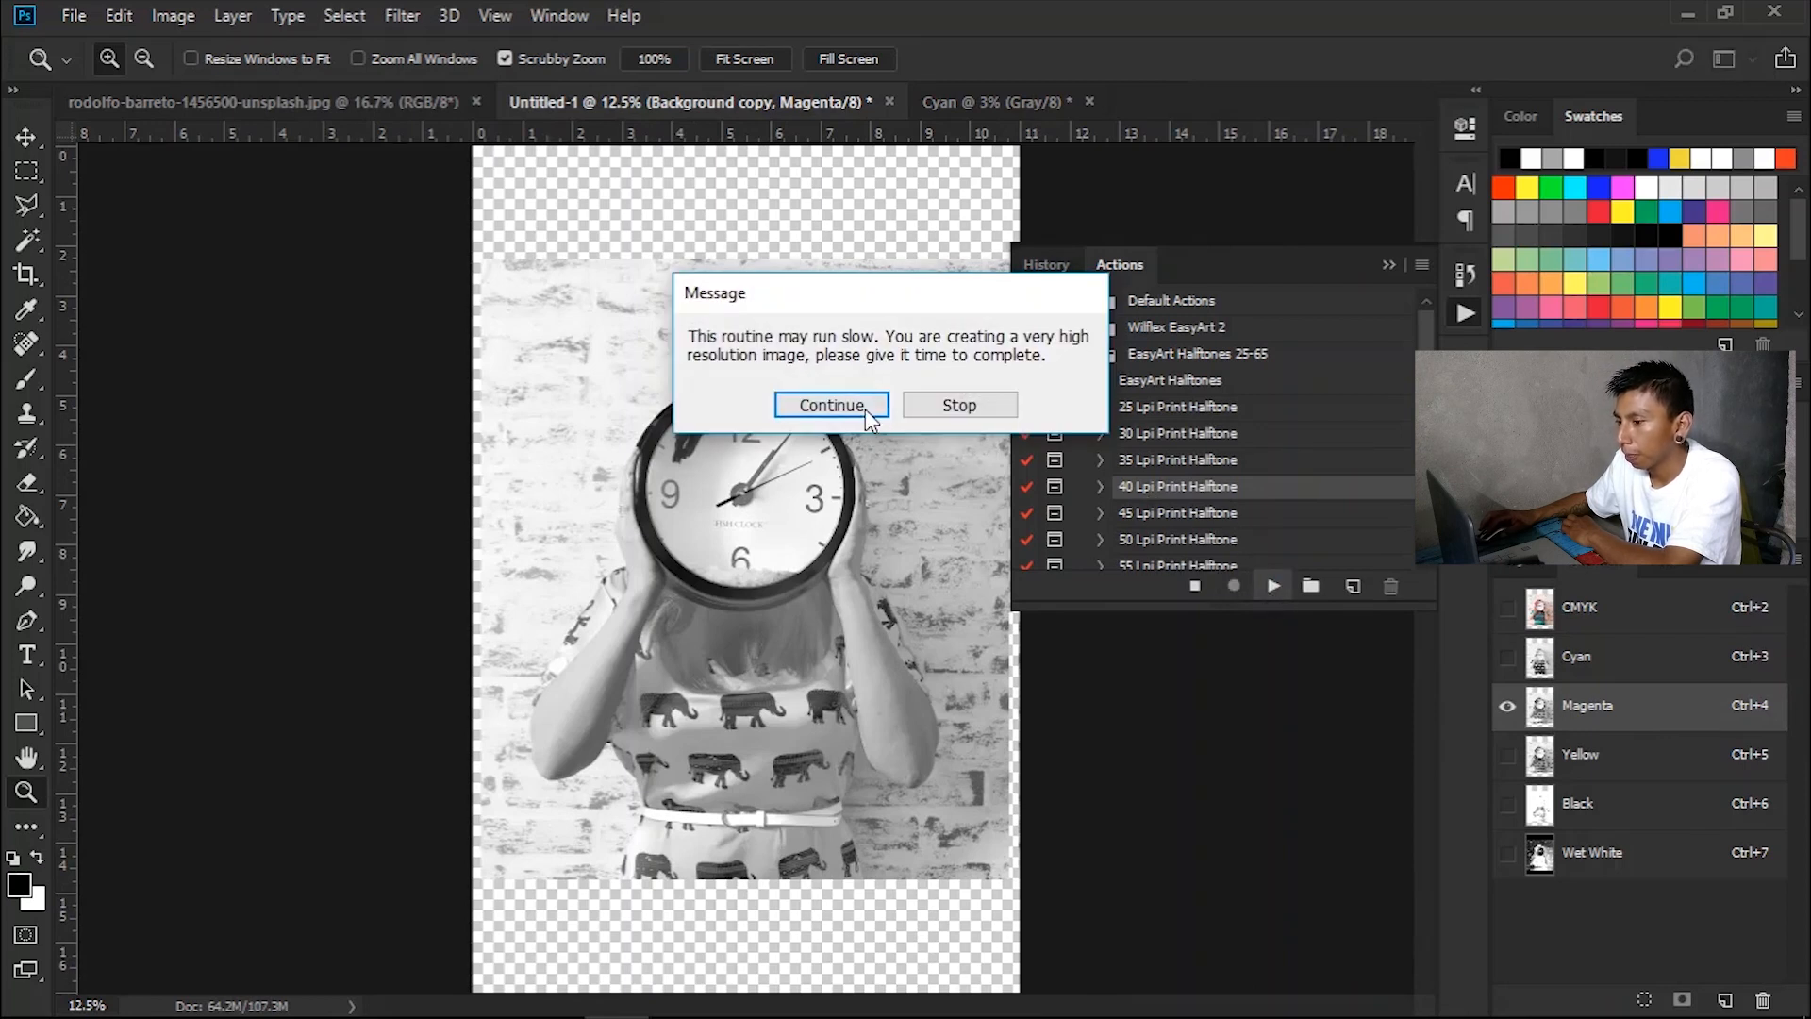
click(865, 407)
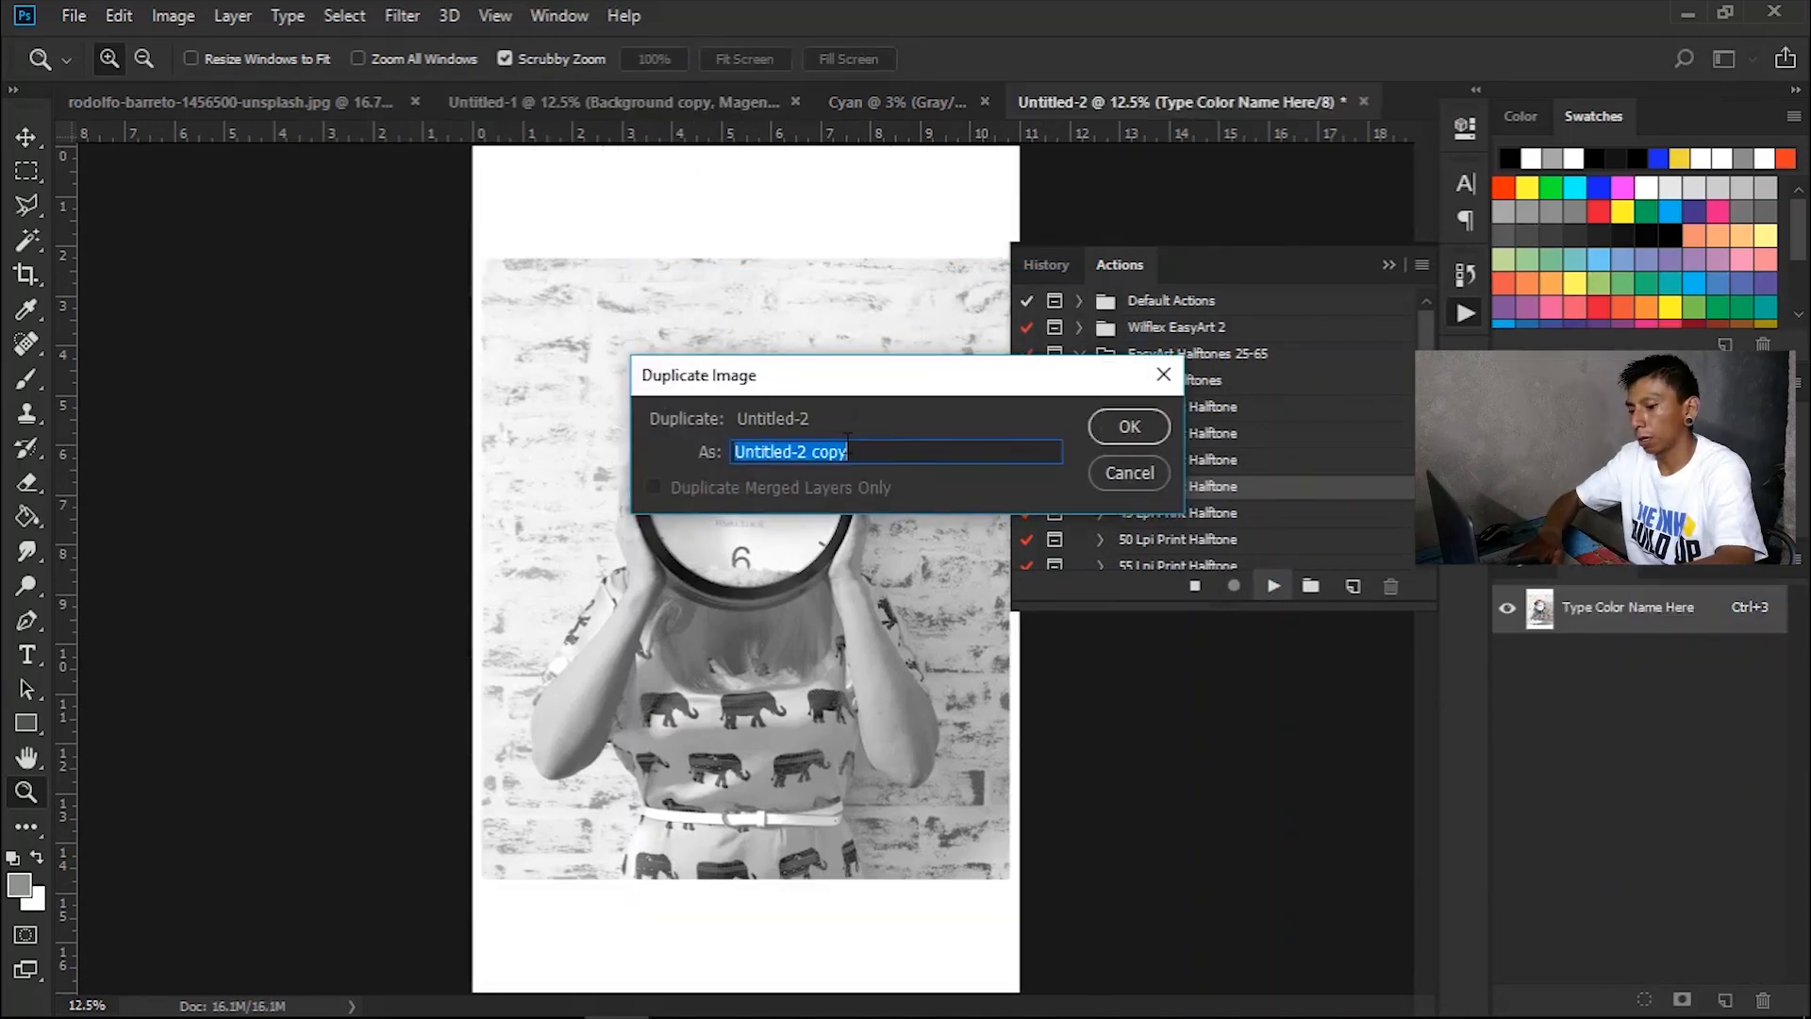
text(Magent)
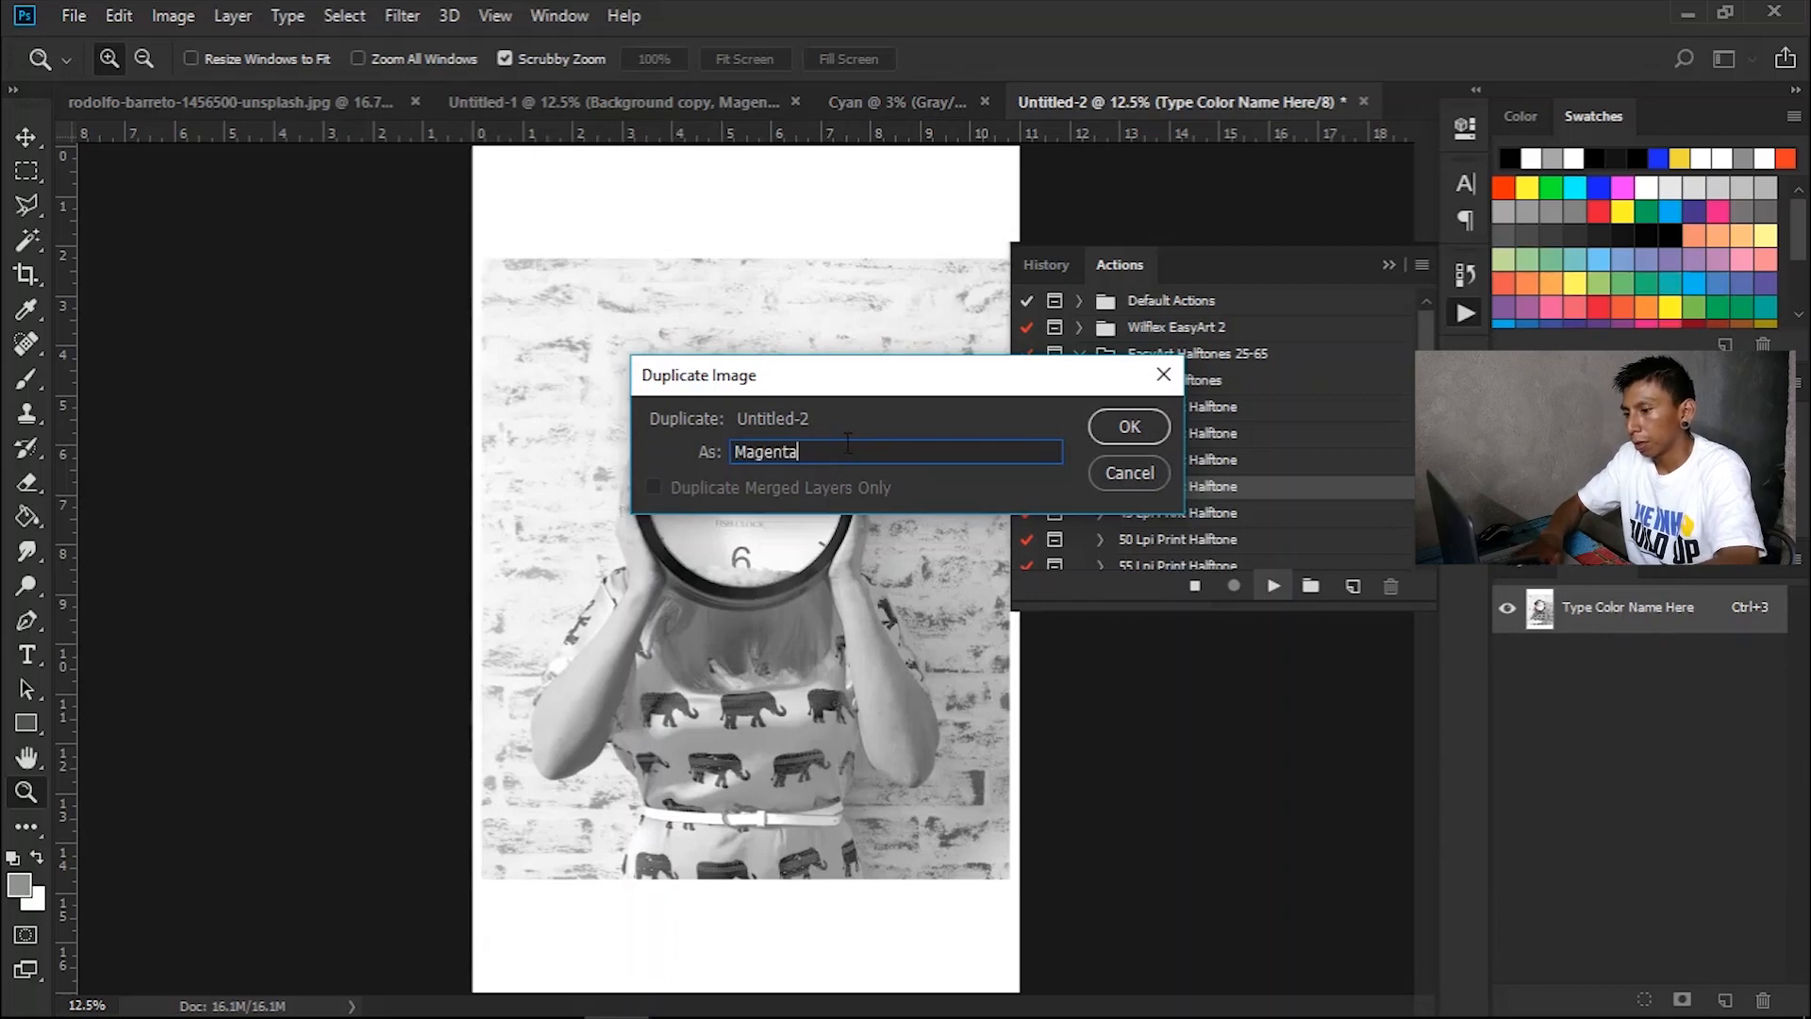
text(a)
click(1129, 426)
click(896, 444)
click(957, 465)
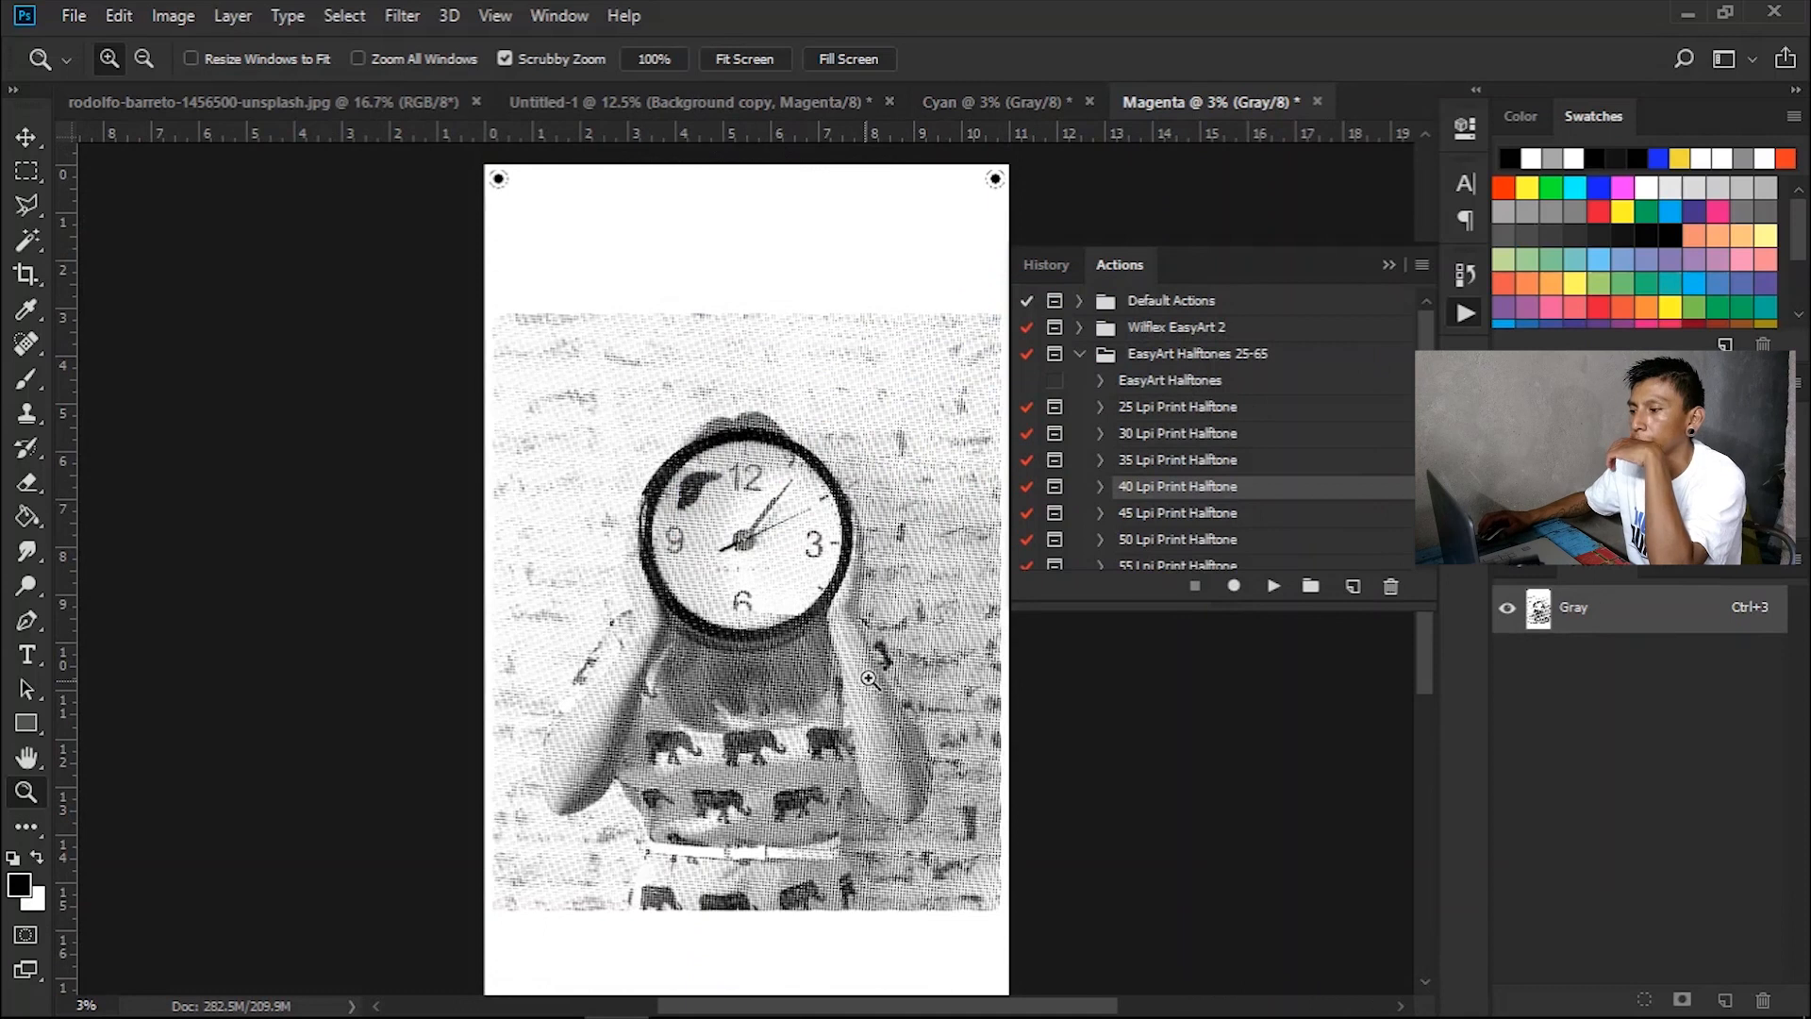
- Return to Untitled-1 and run the 40 Lpi Print Halftone action on the Yellow channel, naming the duplicate image yellow
click(726, 110)
key(ctrl+5)
click(1273, 586)
click(868, 405)
text(yellow)
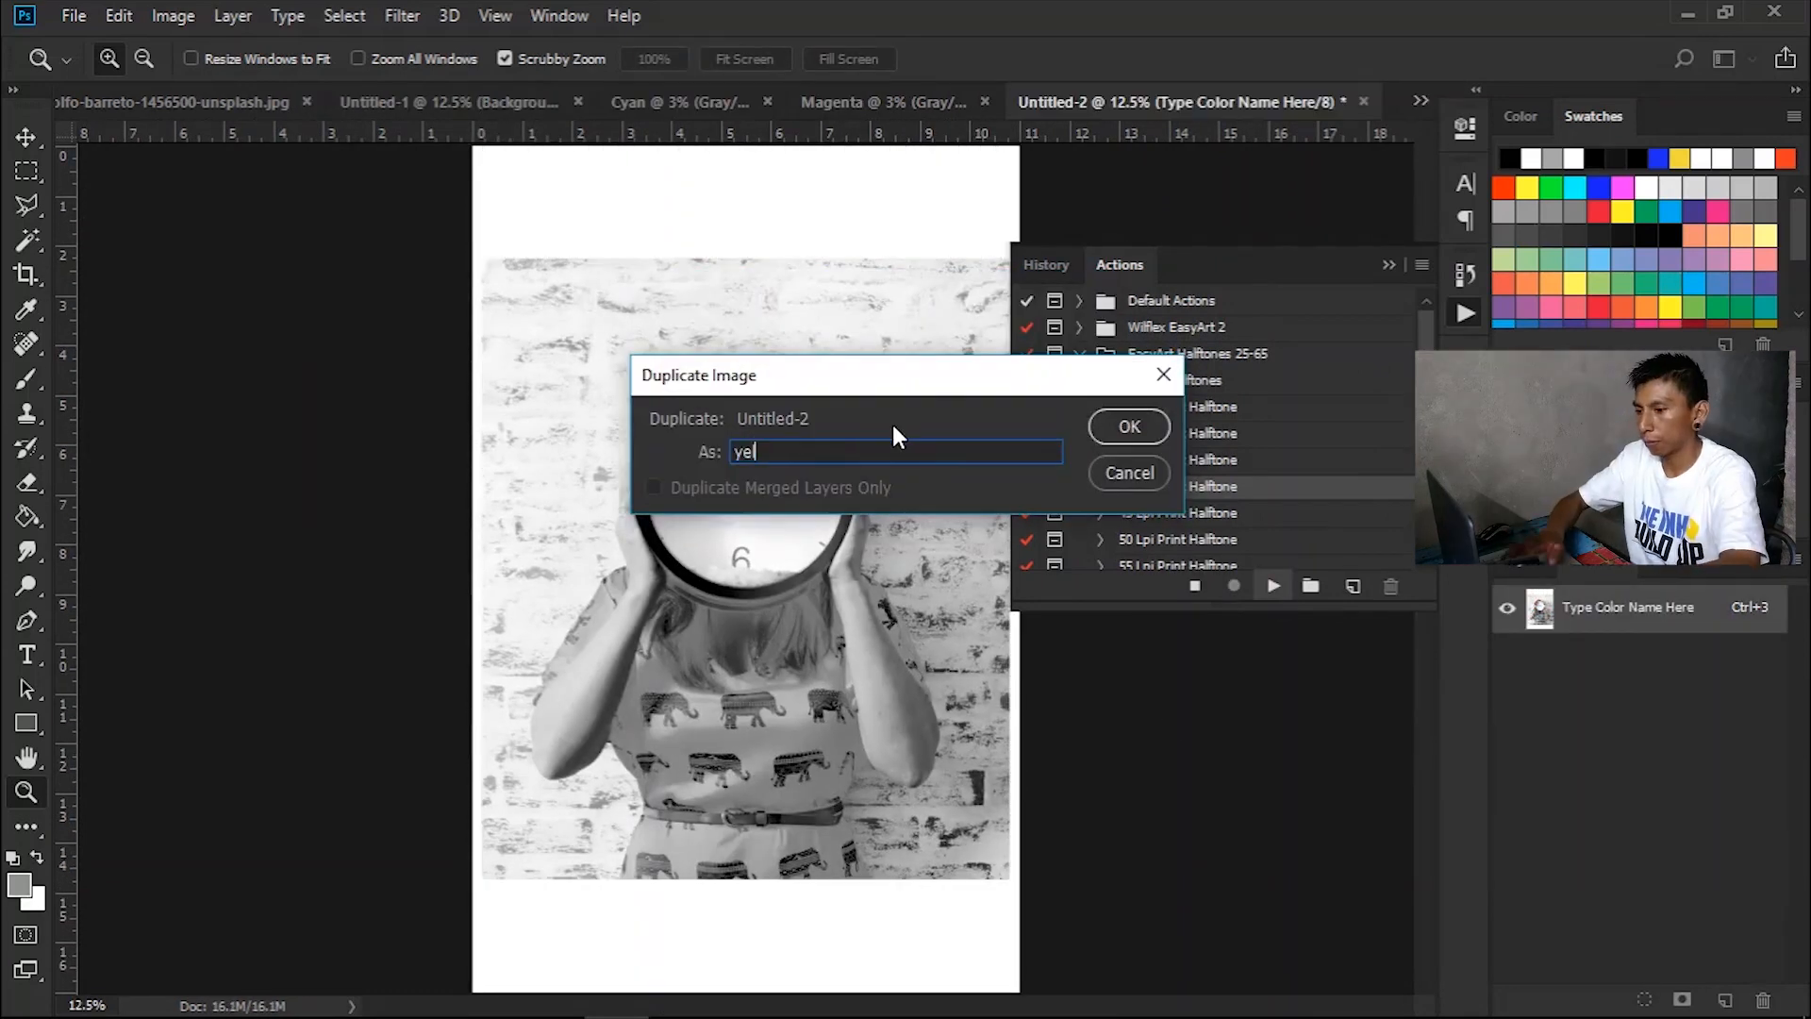
key(Return)
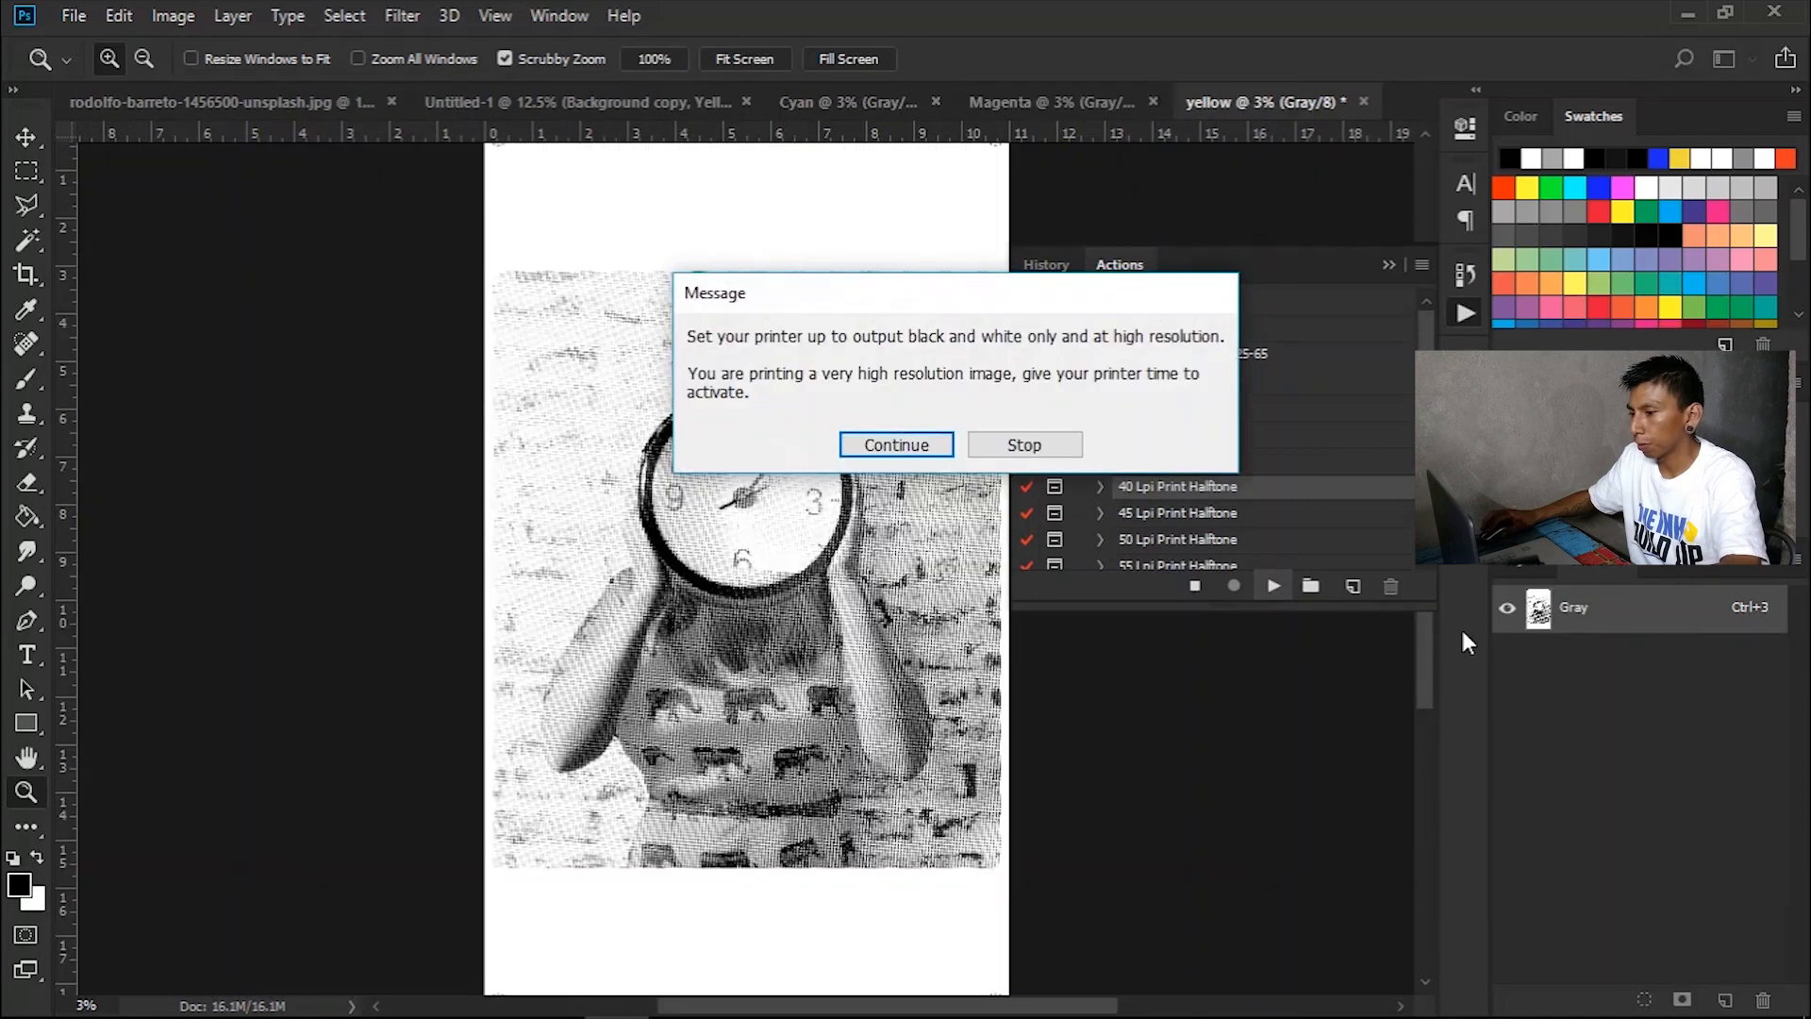
key(Return)
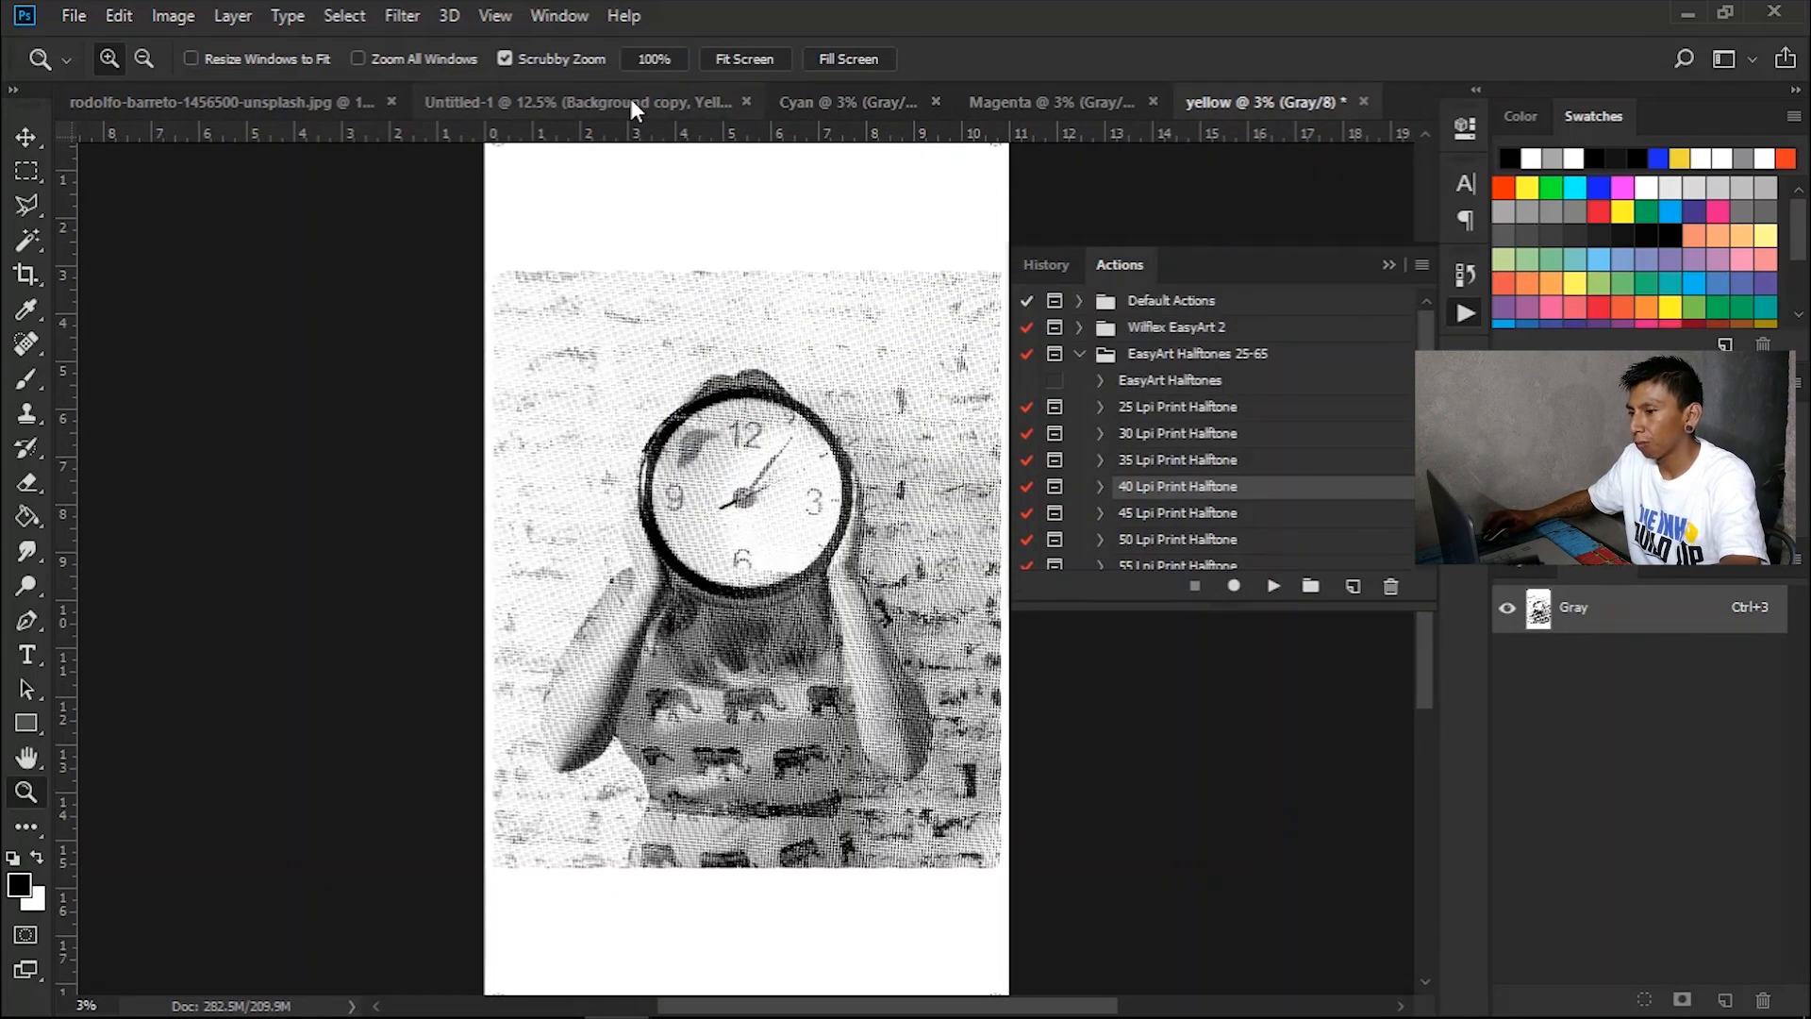
- Return to Untitled-1 and run the 40 Lpi Print Halftone action on the Black channel, naming the duplicate image black
click(631, 99)
key(ctrl+6)
click(1270, 588)
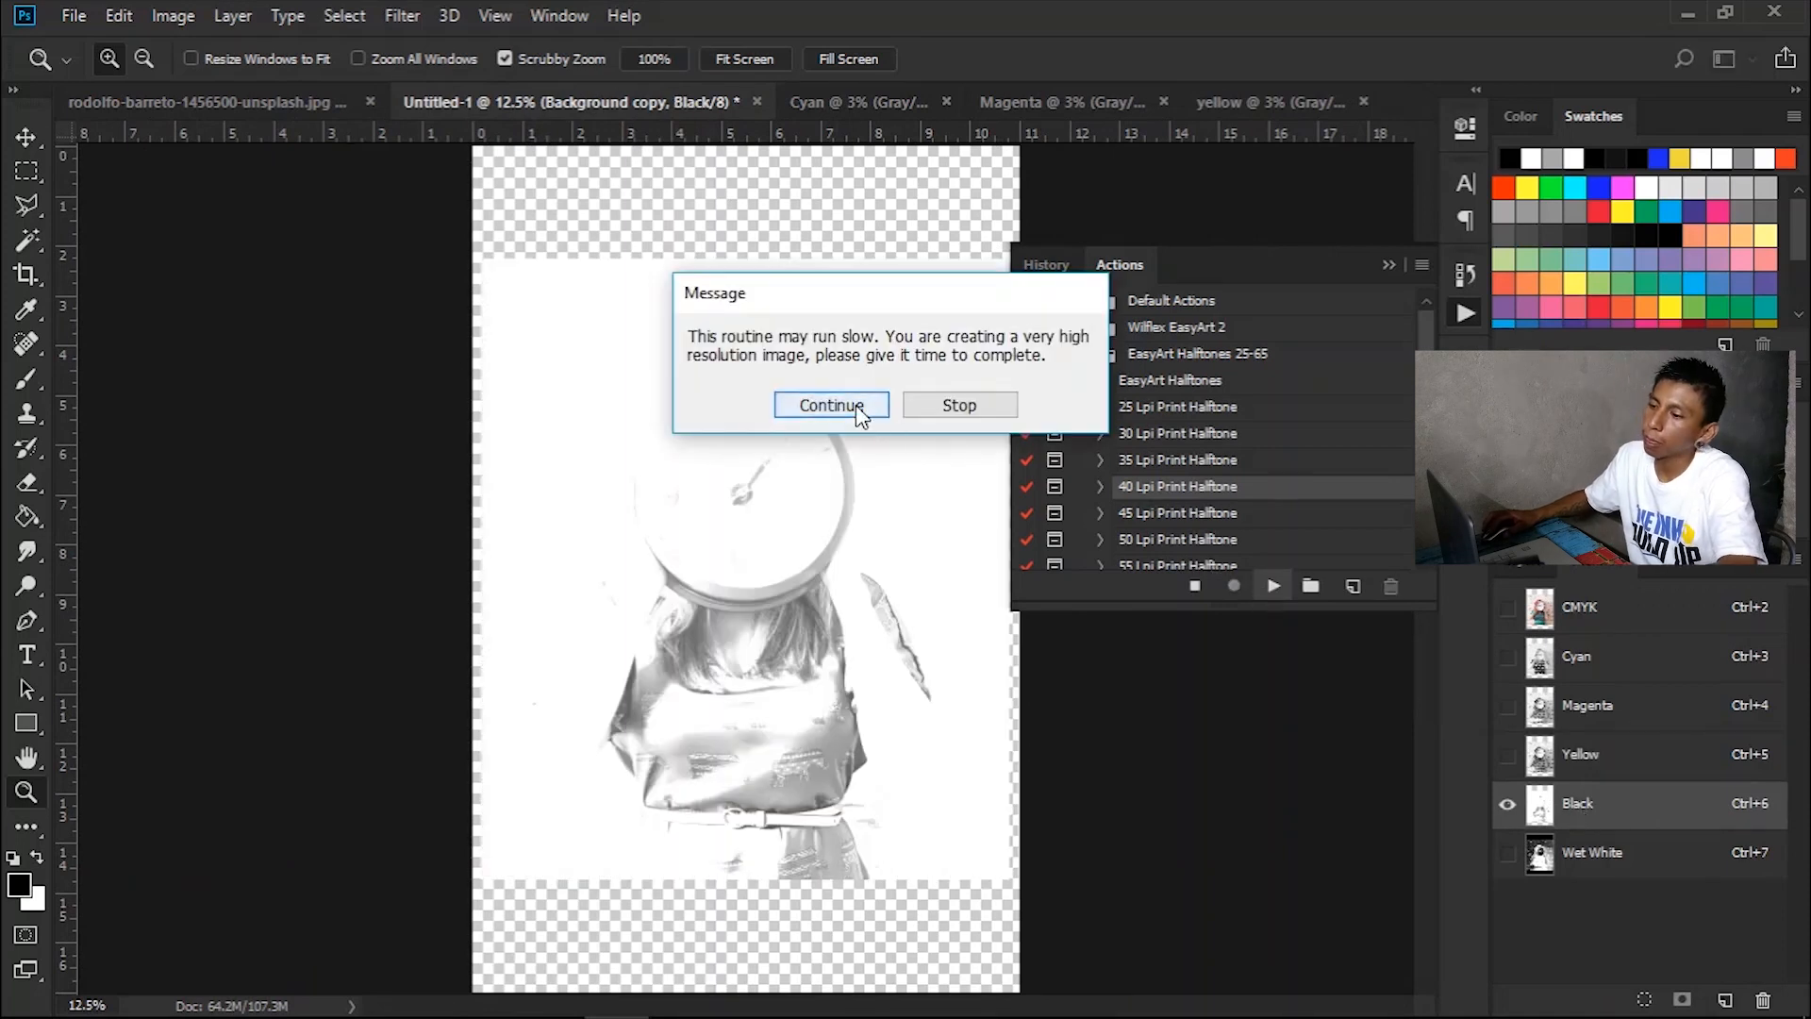
click(854, 406)
text(black)
click(1115, 420)
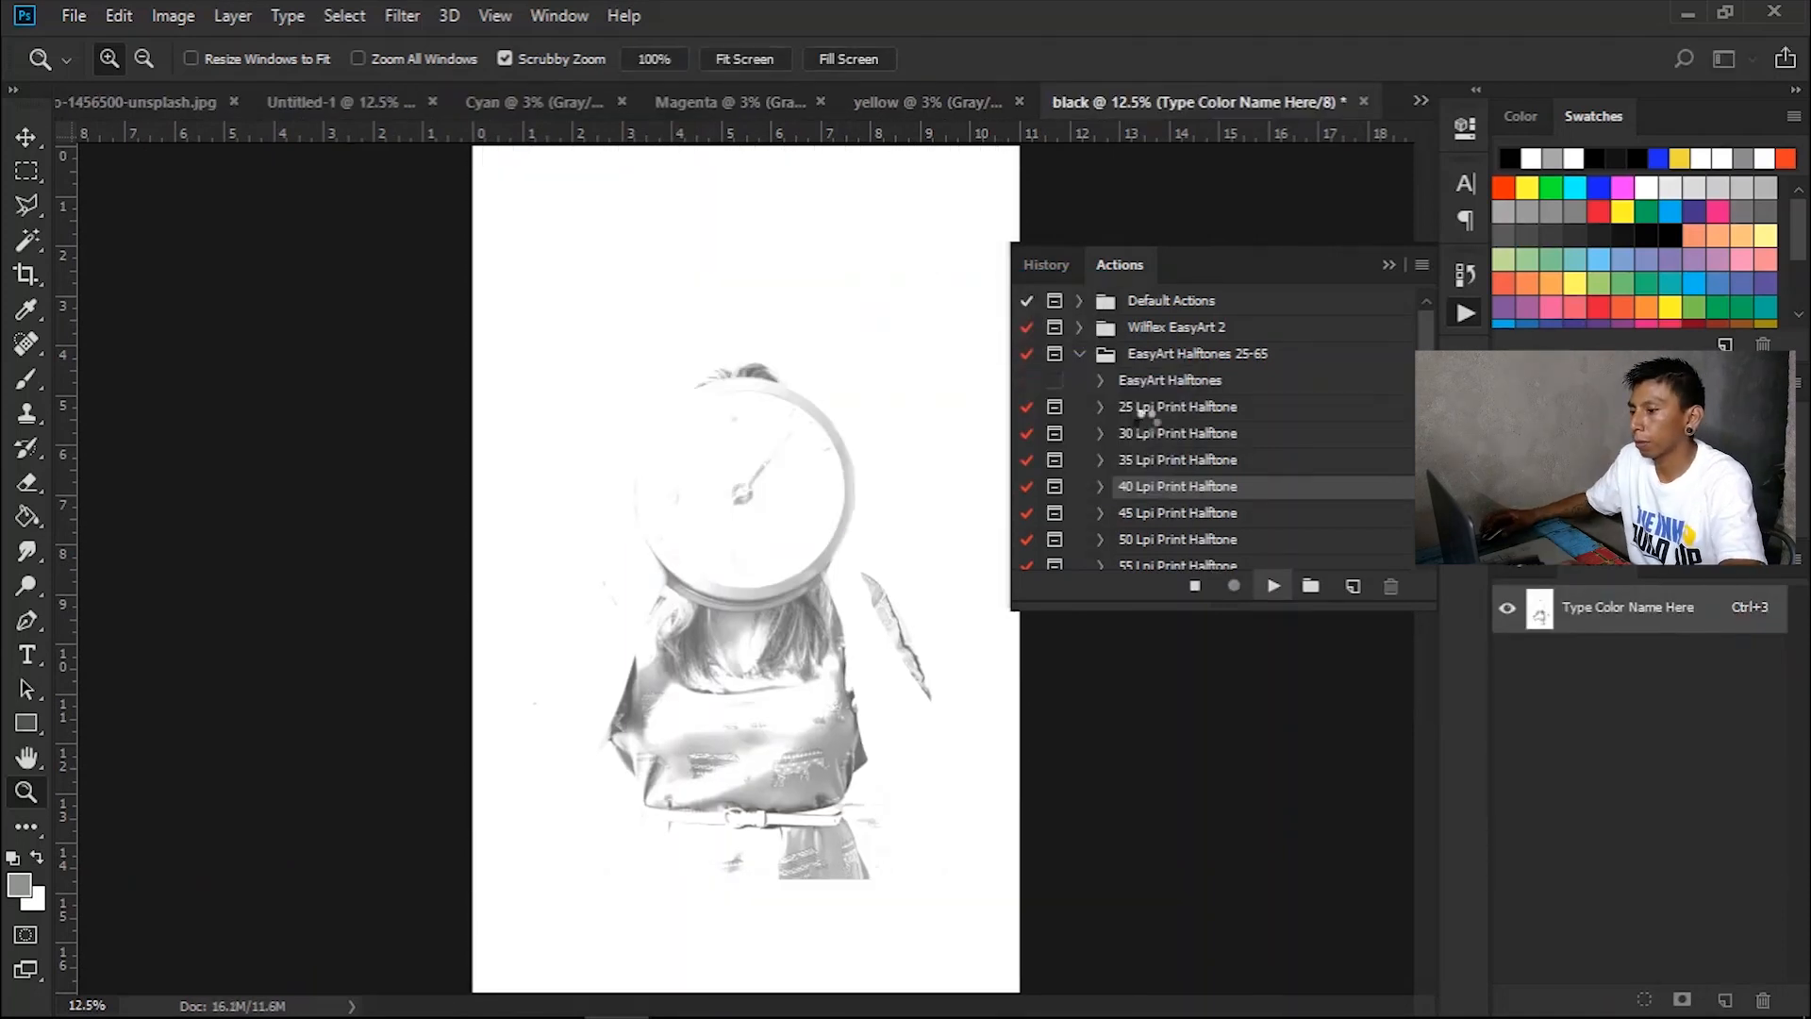
click(921, 443)
click(943, 465)
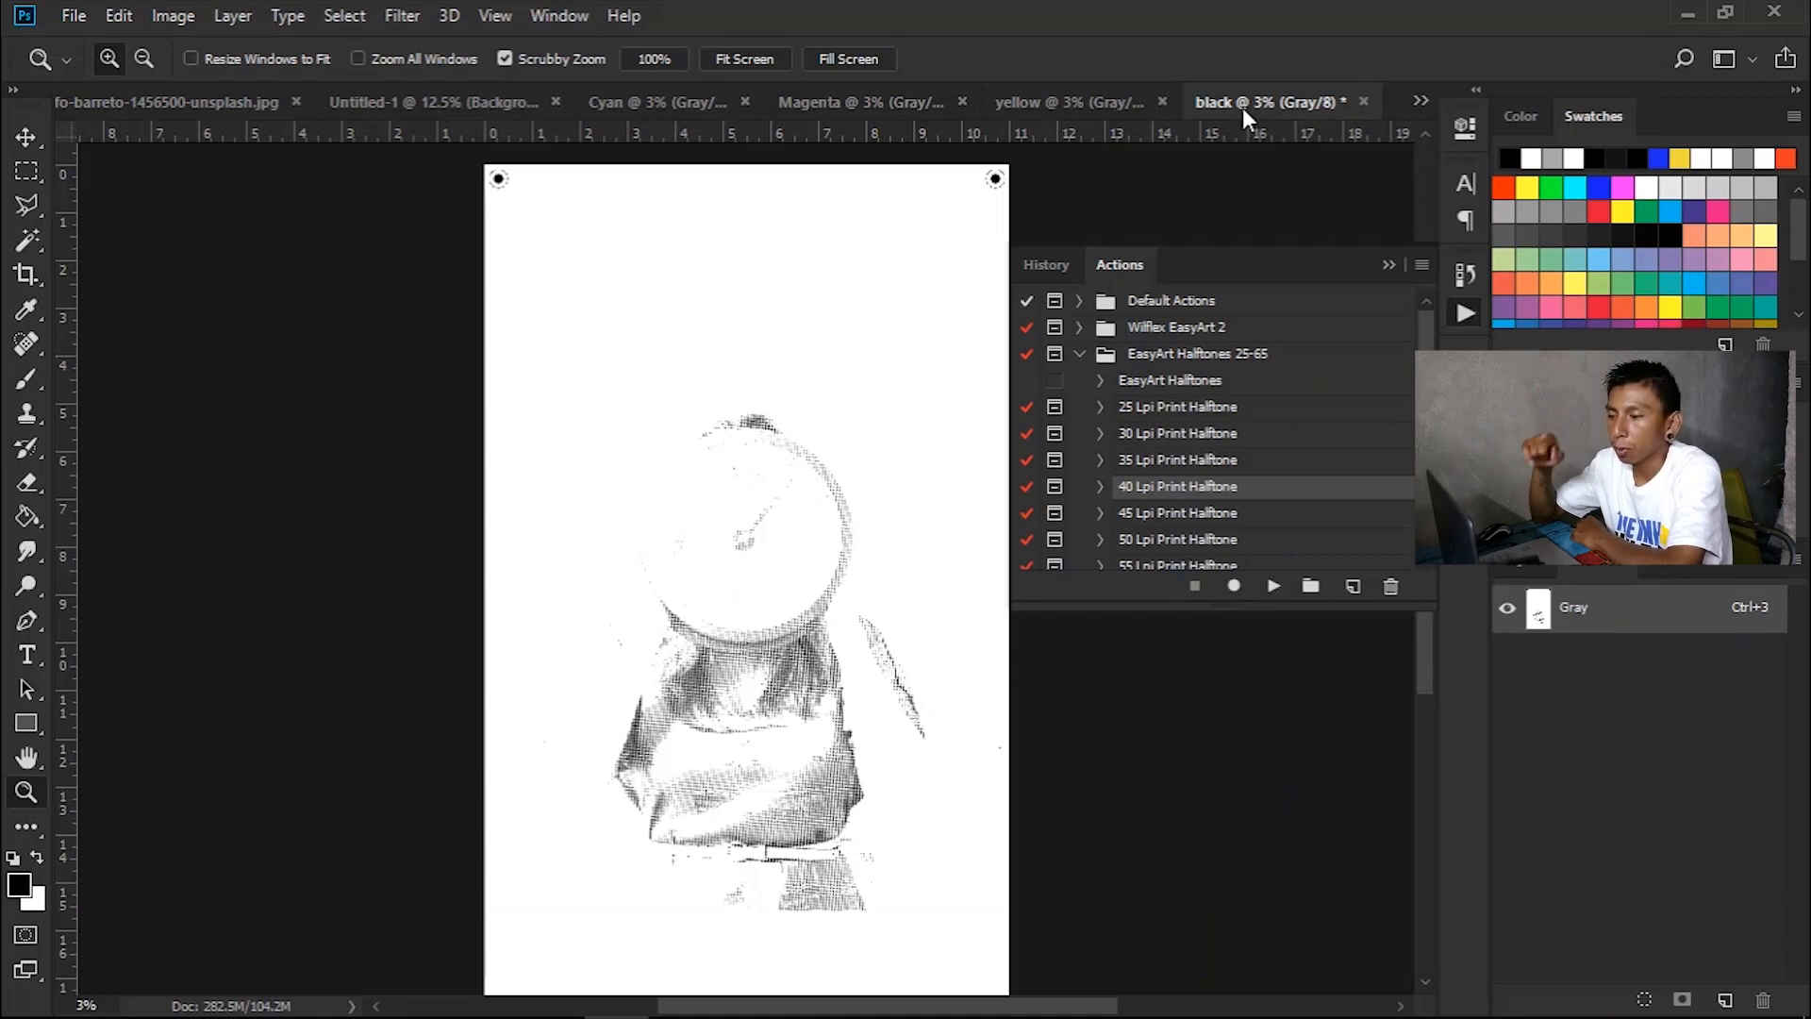
- Switch to the Cyan halftone document
click(679, 98)
click(66, 19)
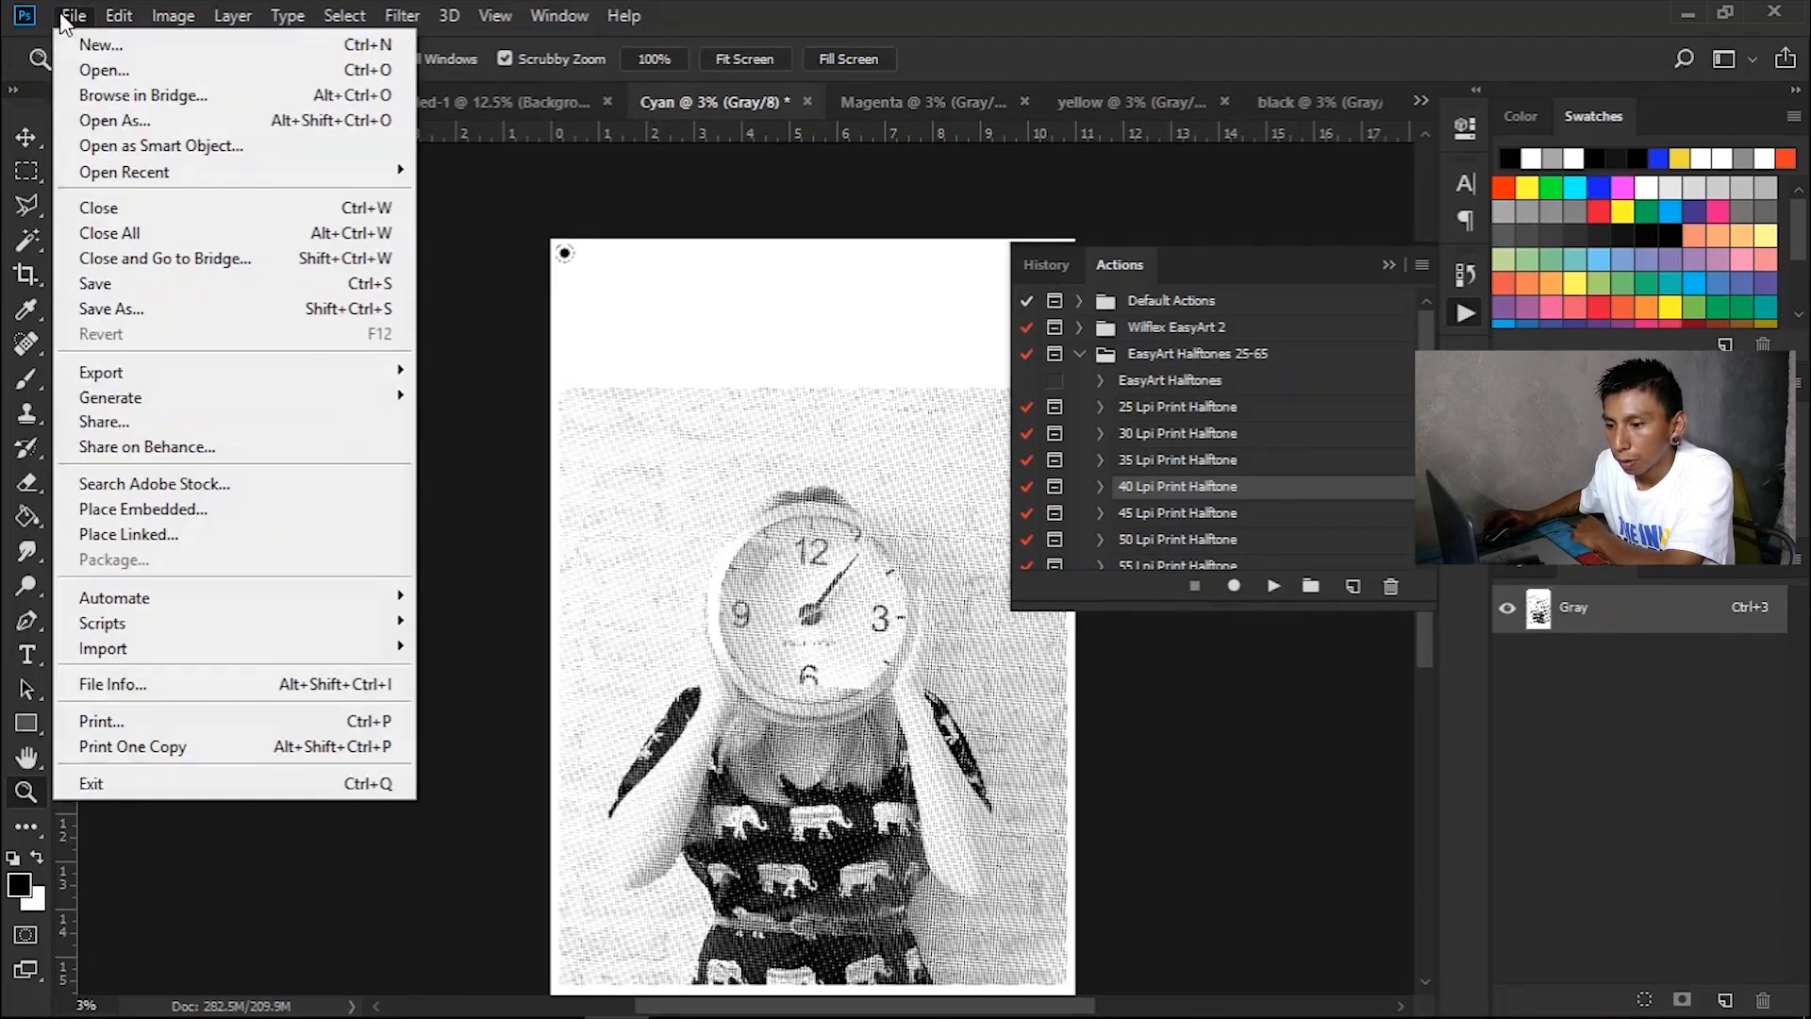
mouse_move(389, 378)
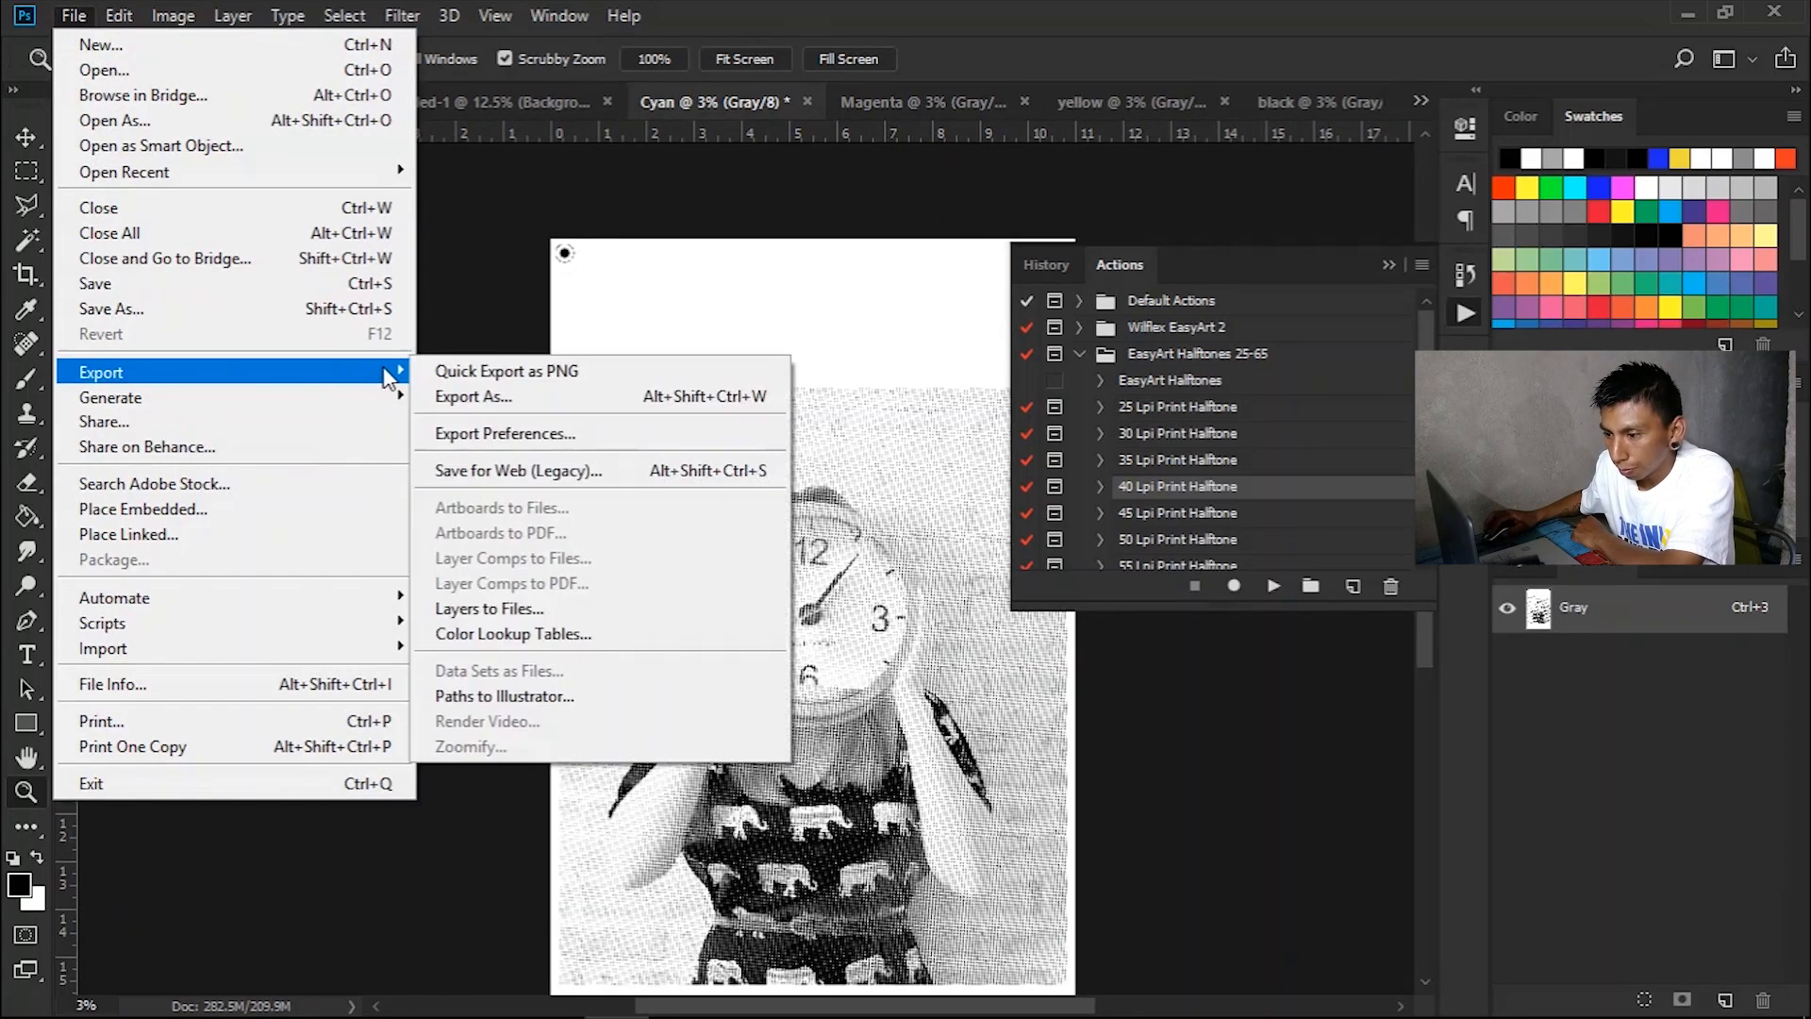
click(517, 401)
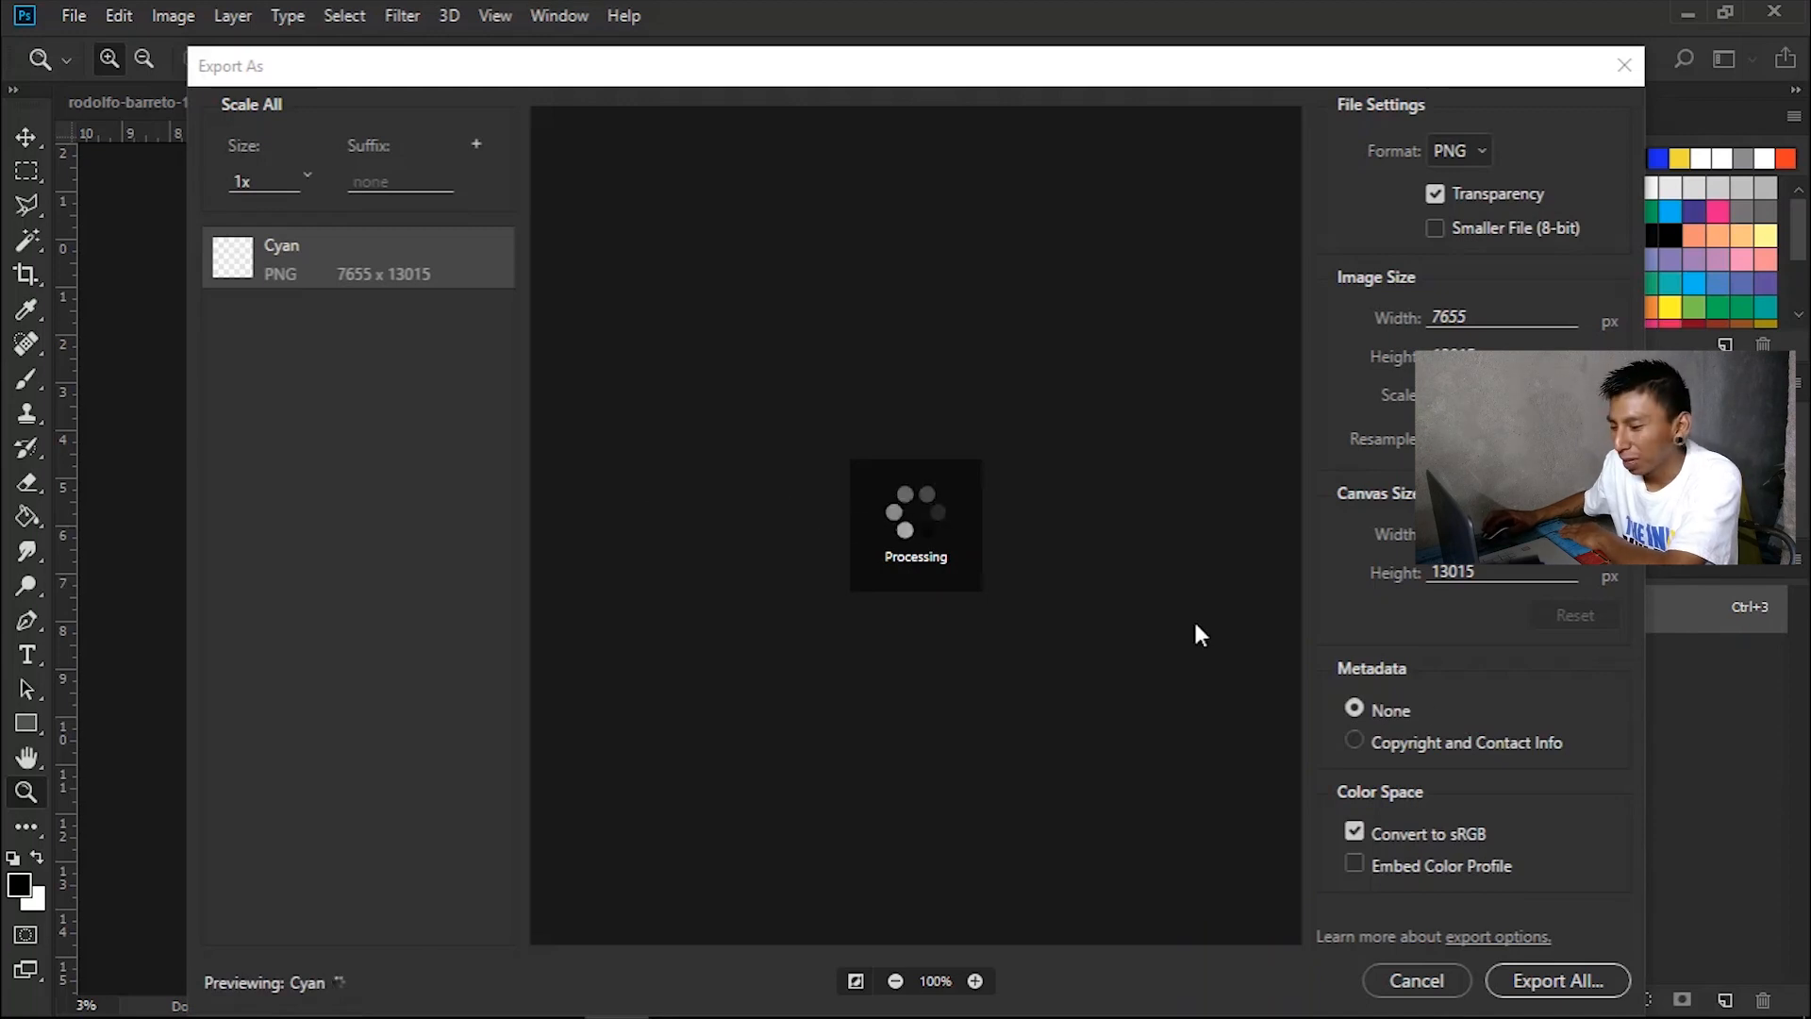
click(1420, 983)
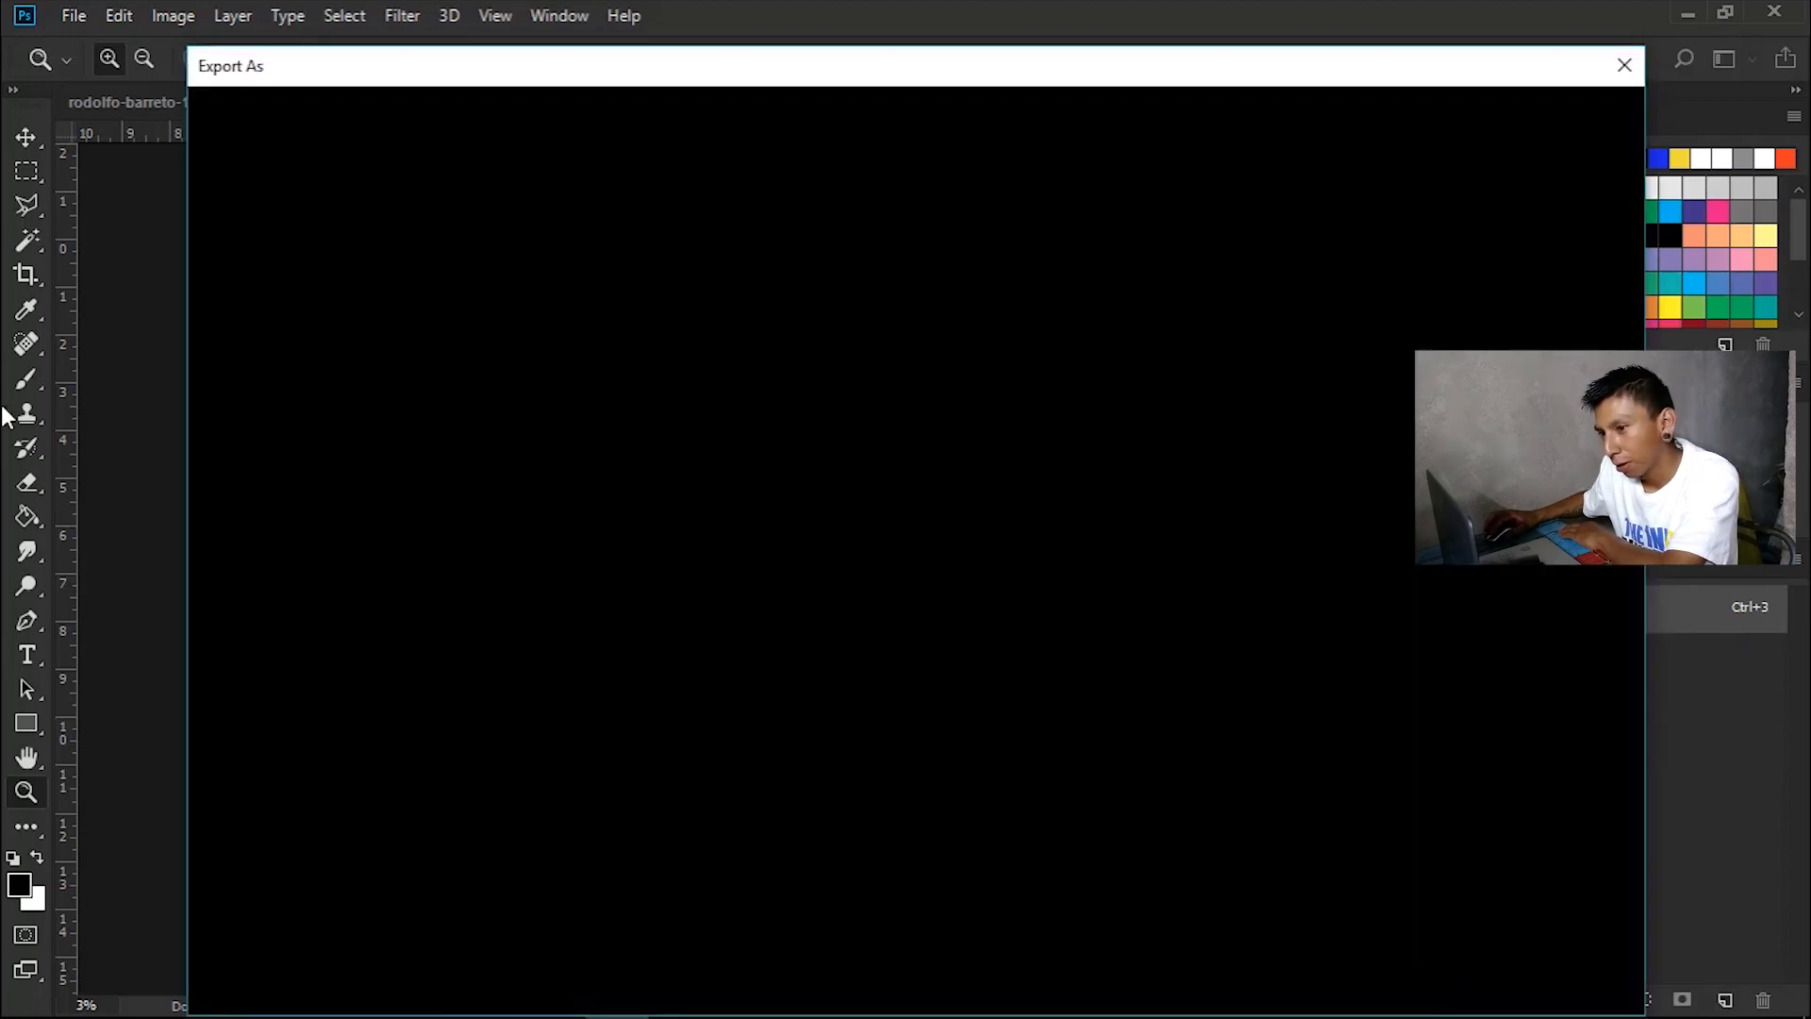
- Start saving the Cyan halftone under a new location and browse to Desktop > The Ink Build Up > Designs for Print
click(72, 15)
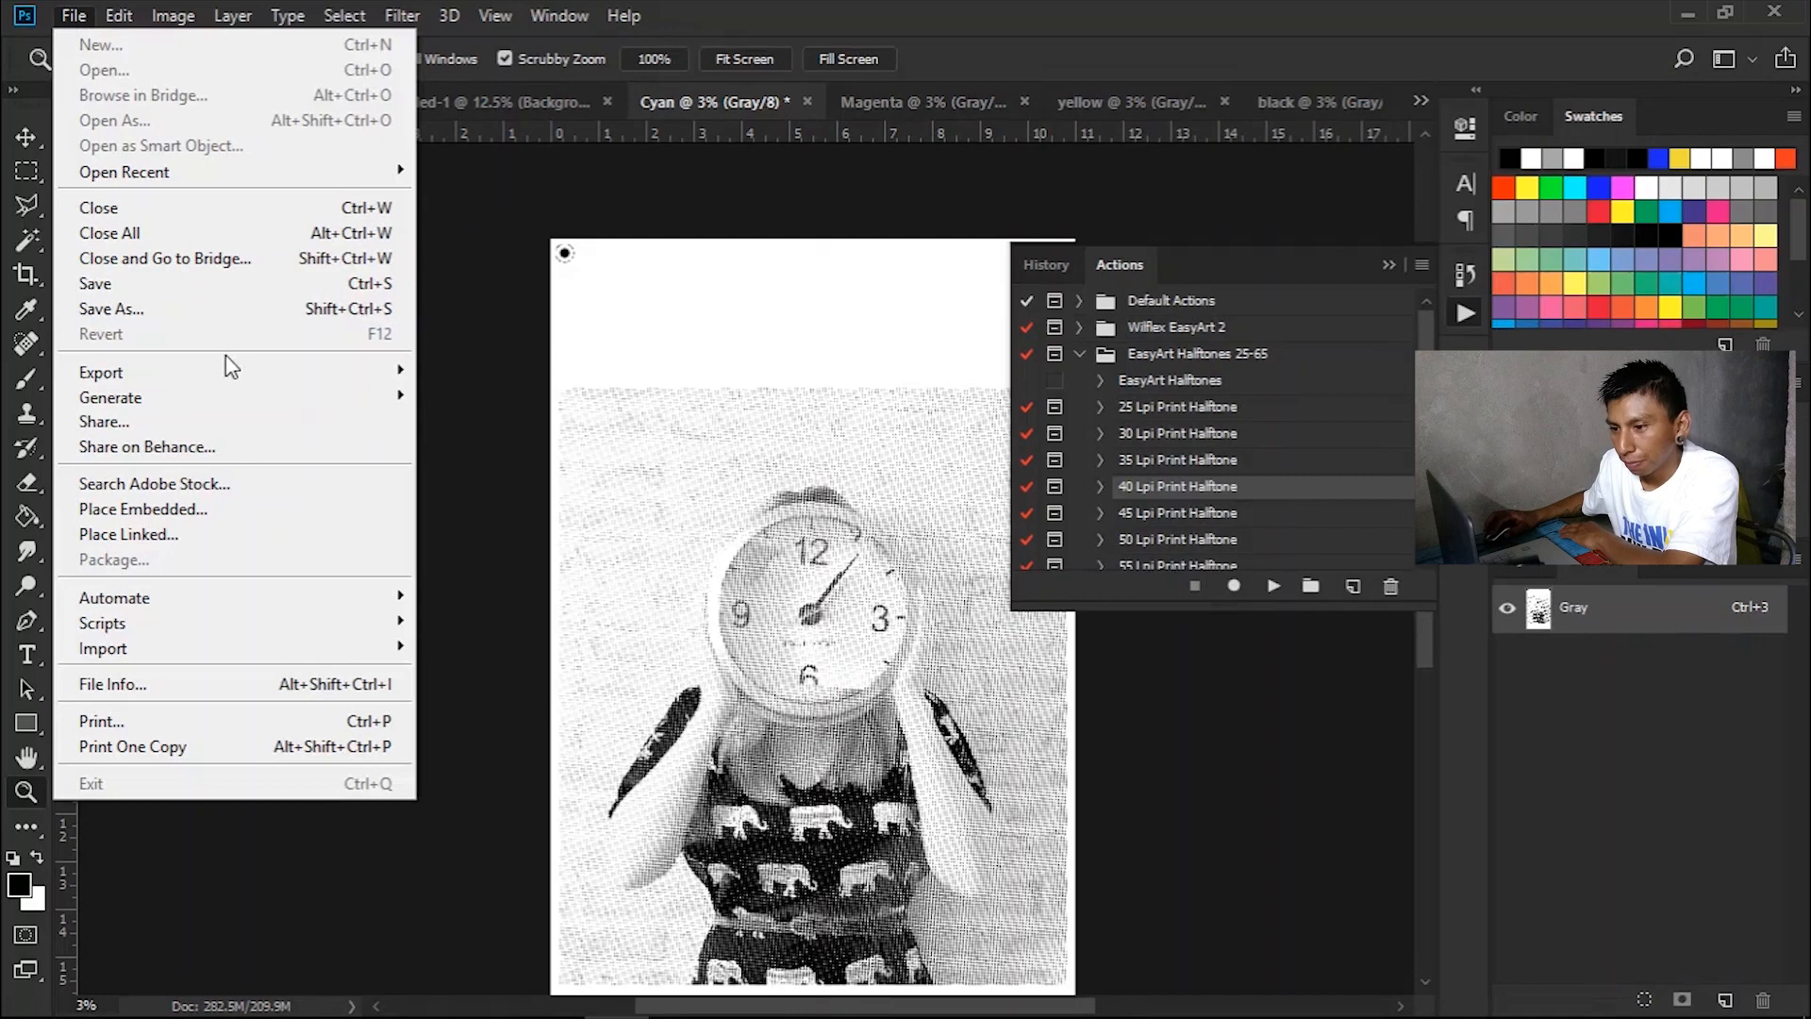
click(223, 311)
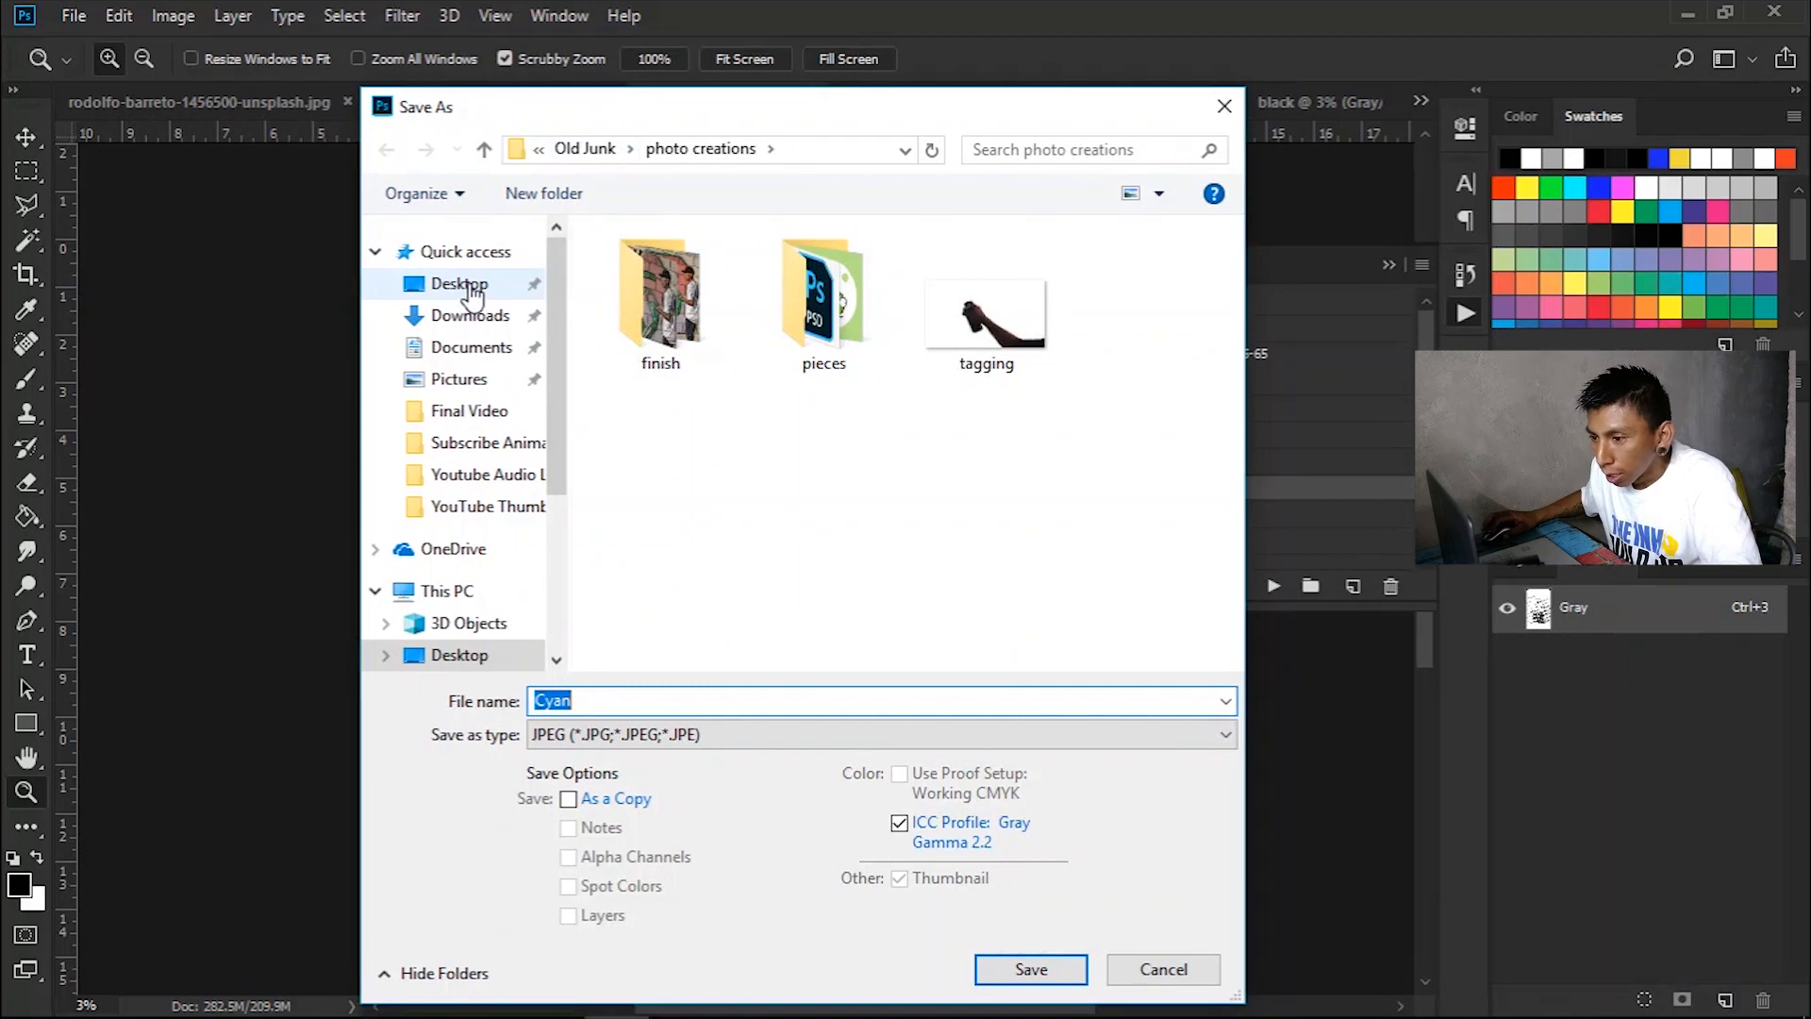
click(467, 284)
click(710, 552)
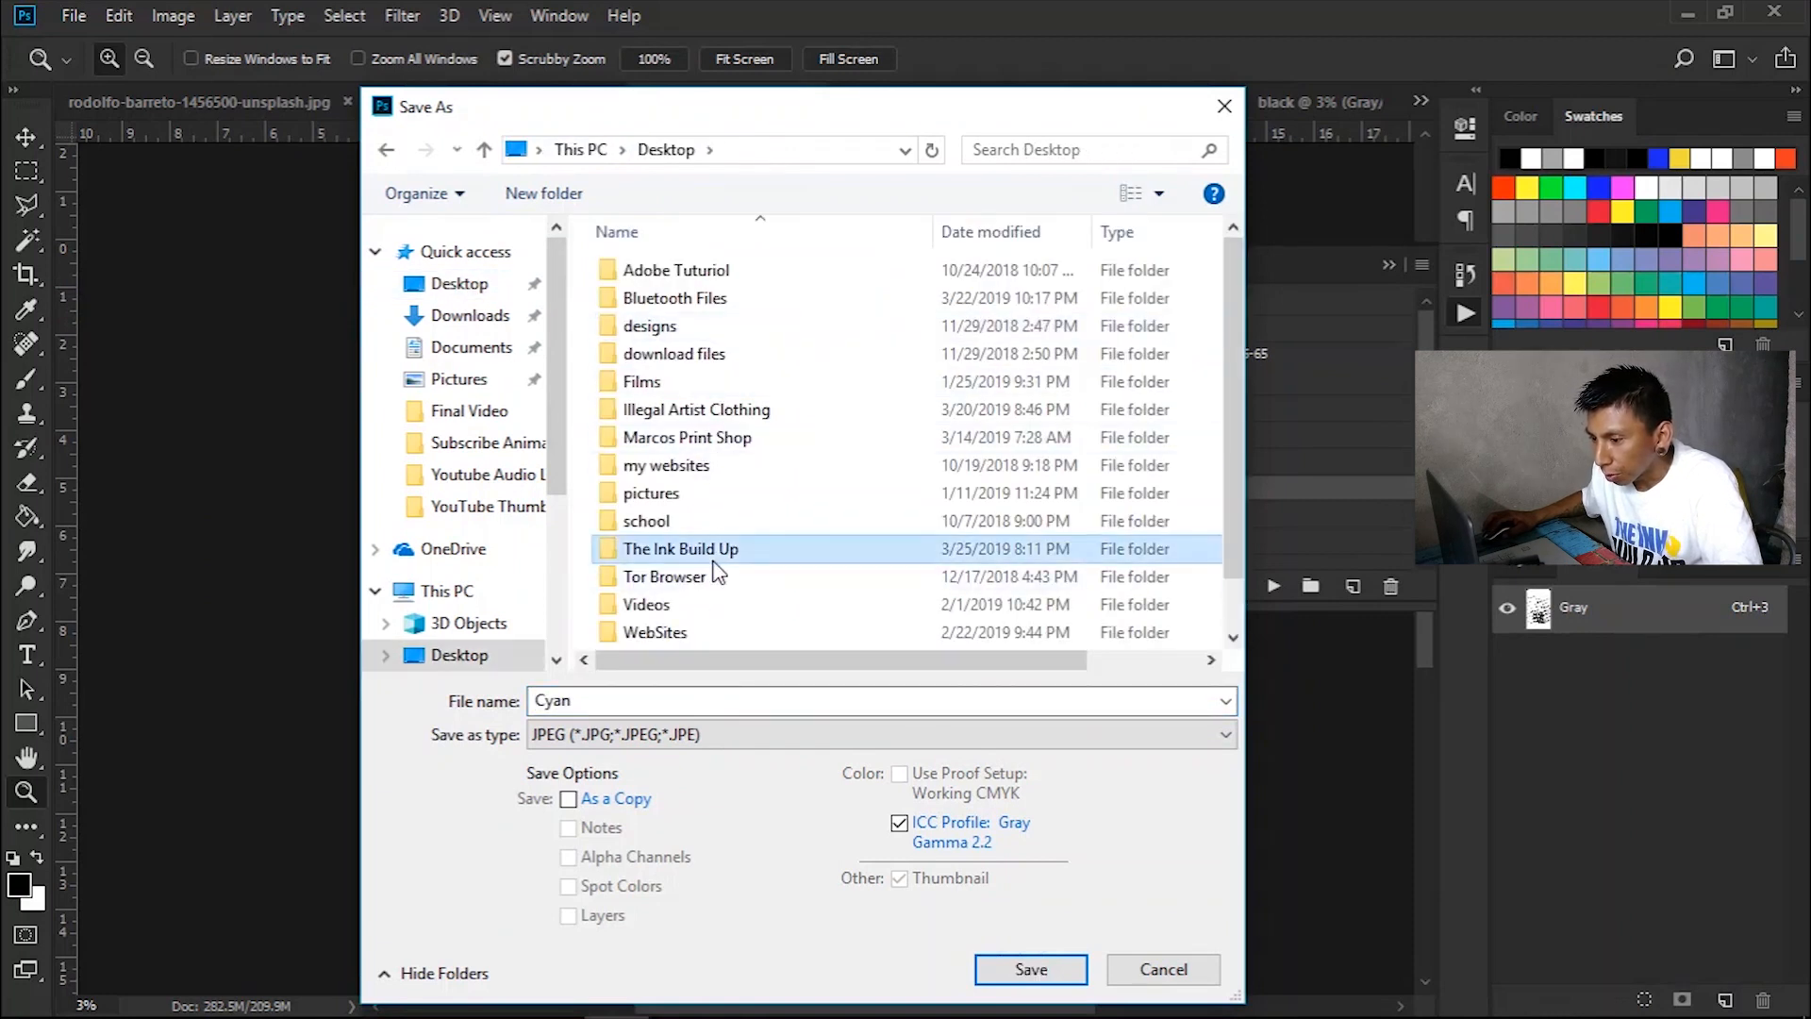
double_click(712, 554)
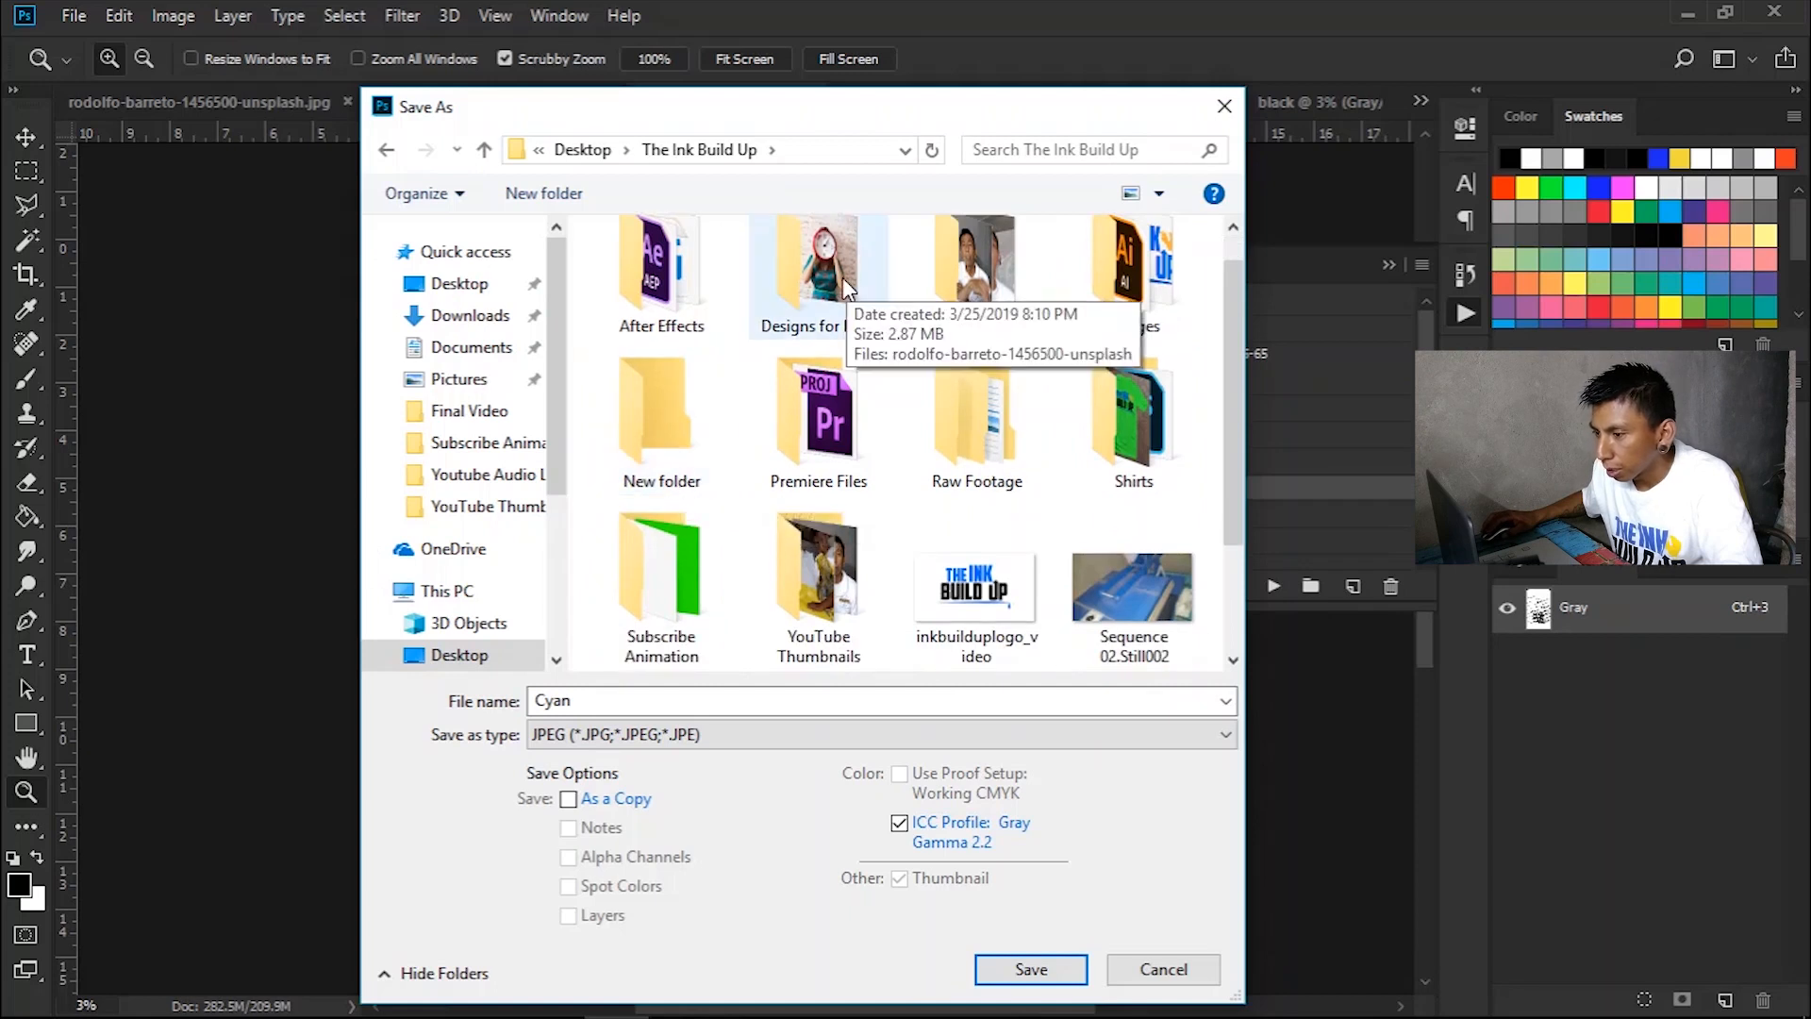
double_click(806, 307)
- Create a folder named First CMYK Print inside Designs for Print and open it as the save location
click(524, 192)
text(First )
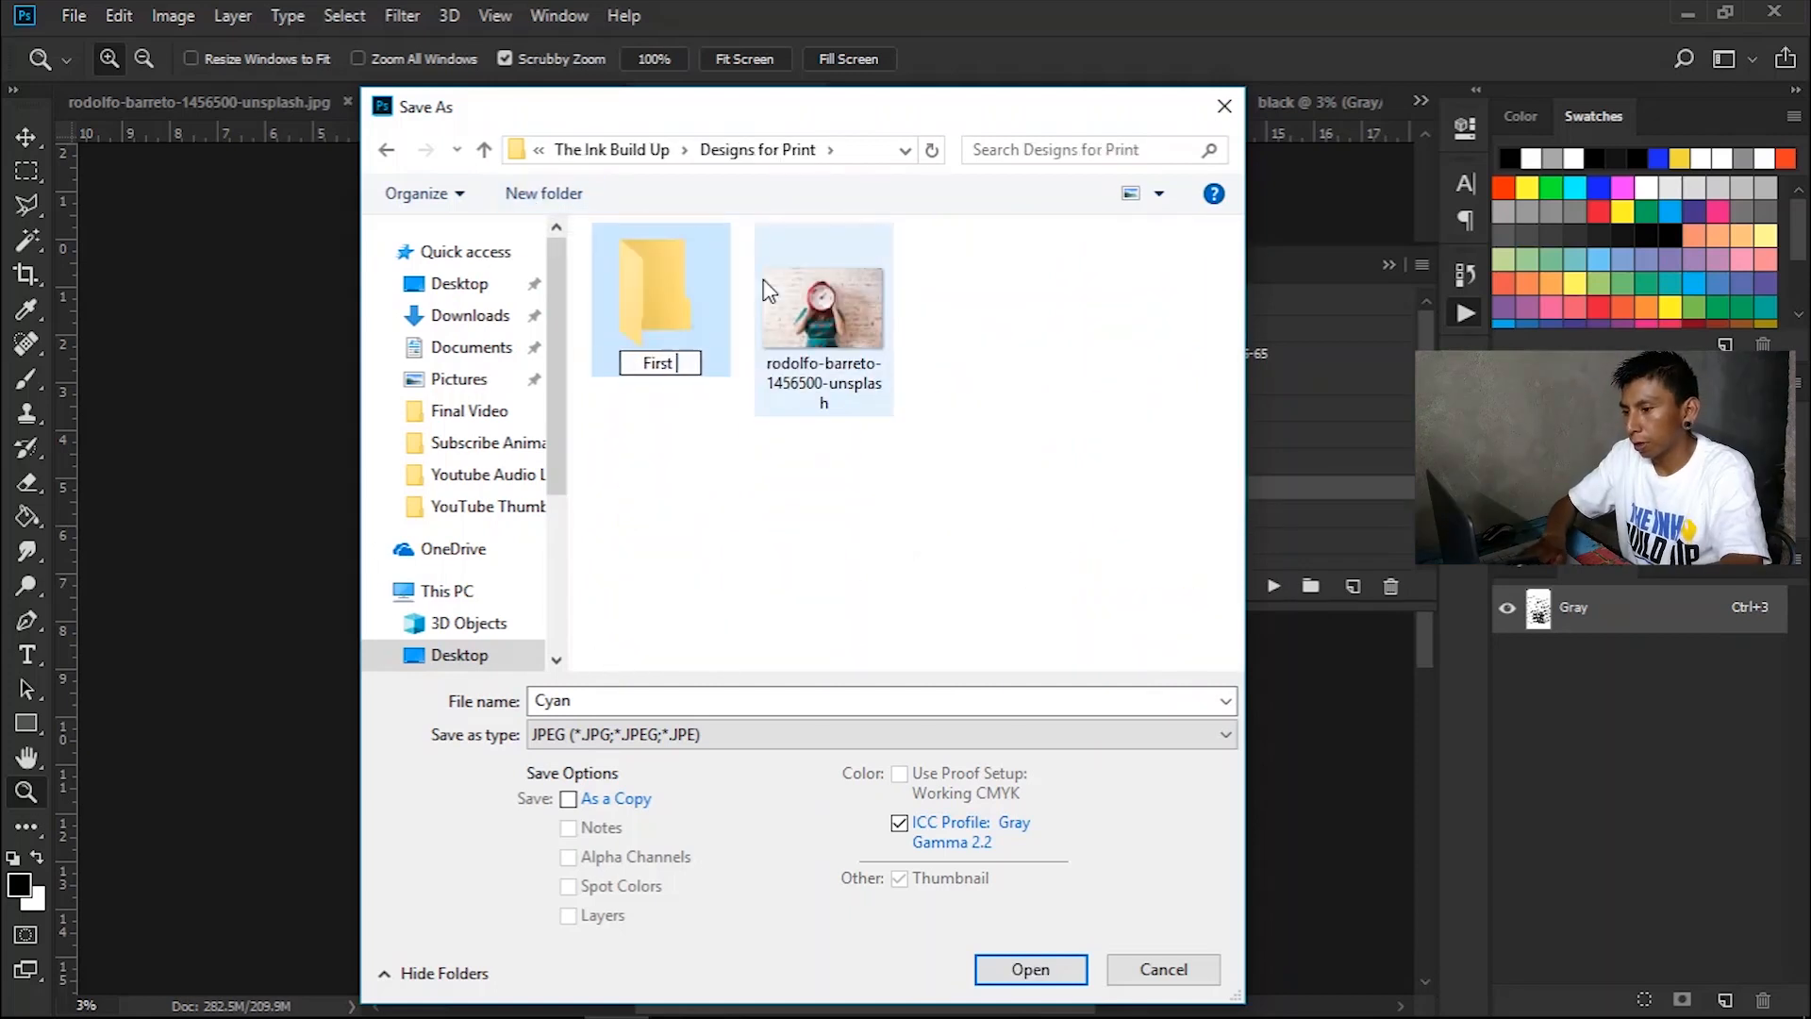
text(CMYK pRINT)
key(BackSpace)
key(BackSpace)
key(BackSpace)
key(BackSpace)
key(BackSpace)
key(BackSpace)
text(Print)
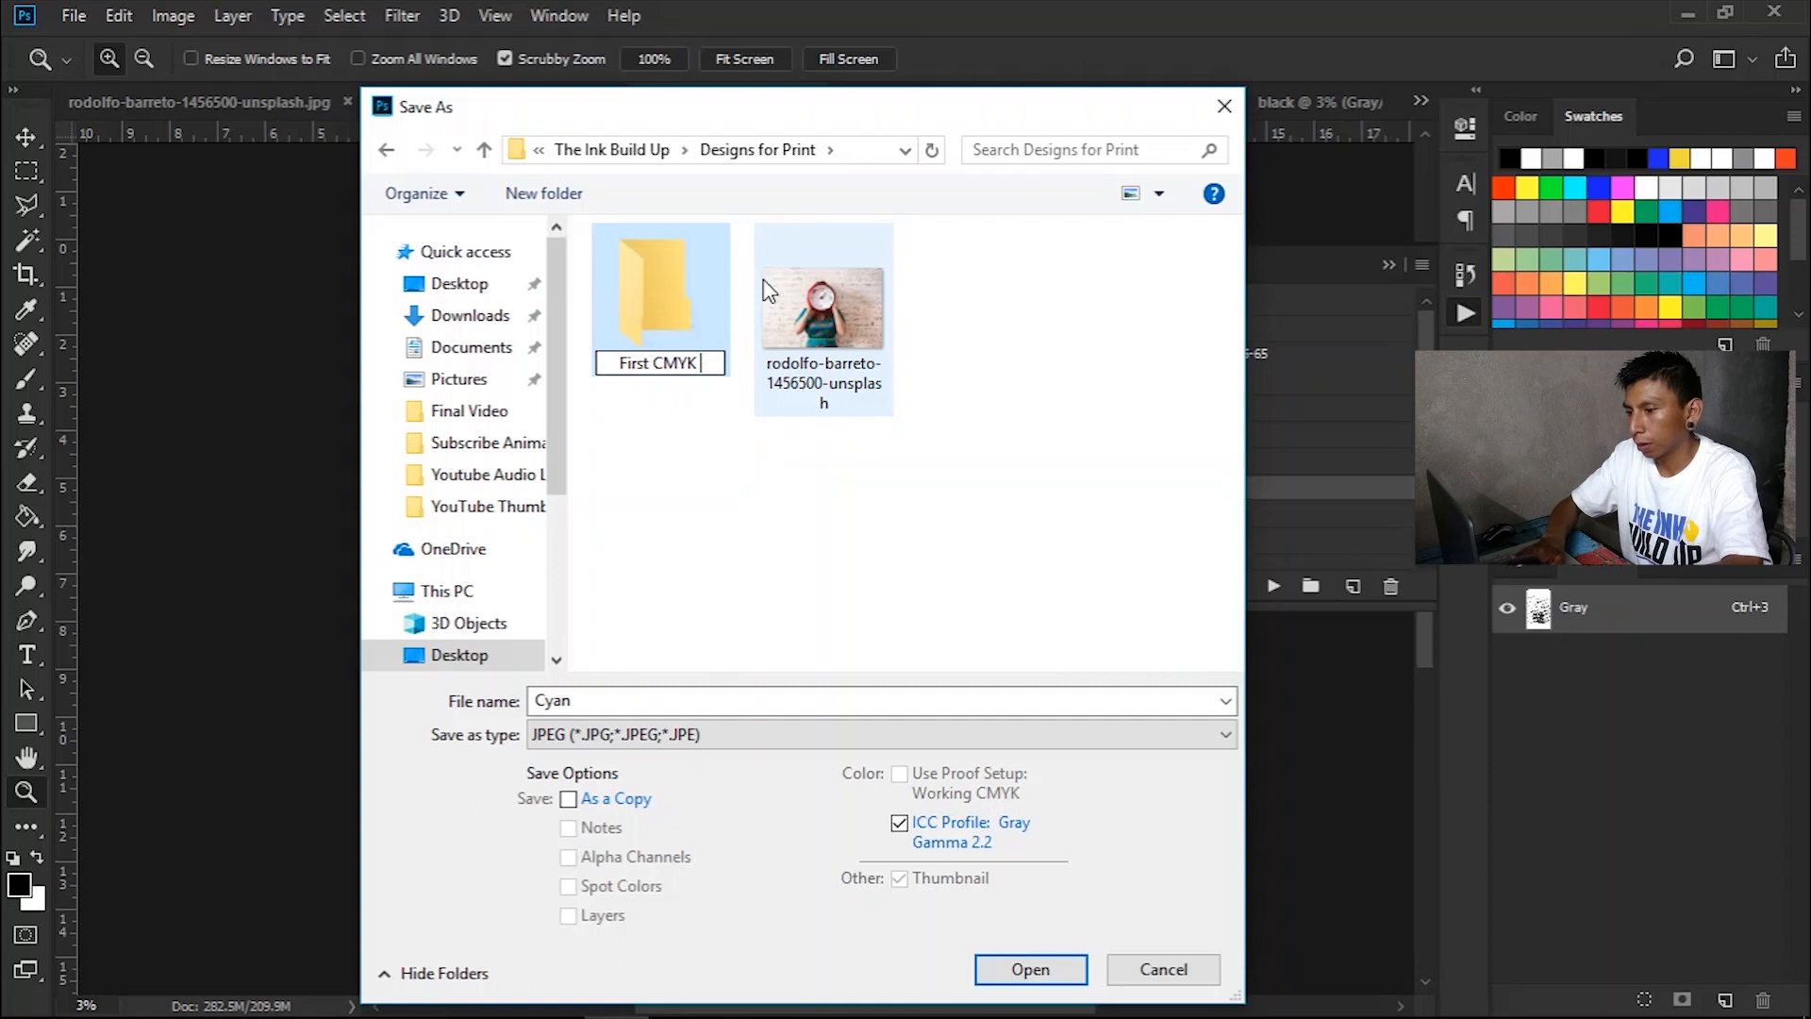
key(Return)
double_click(651, 283)
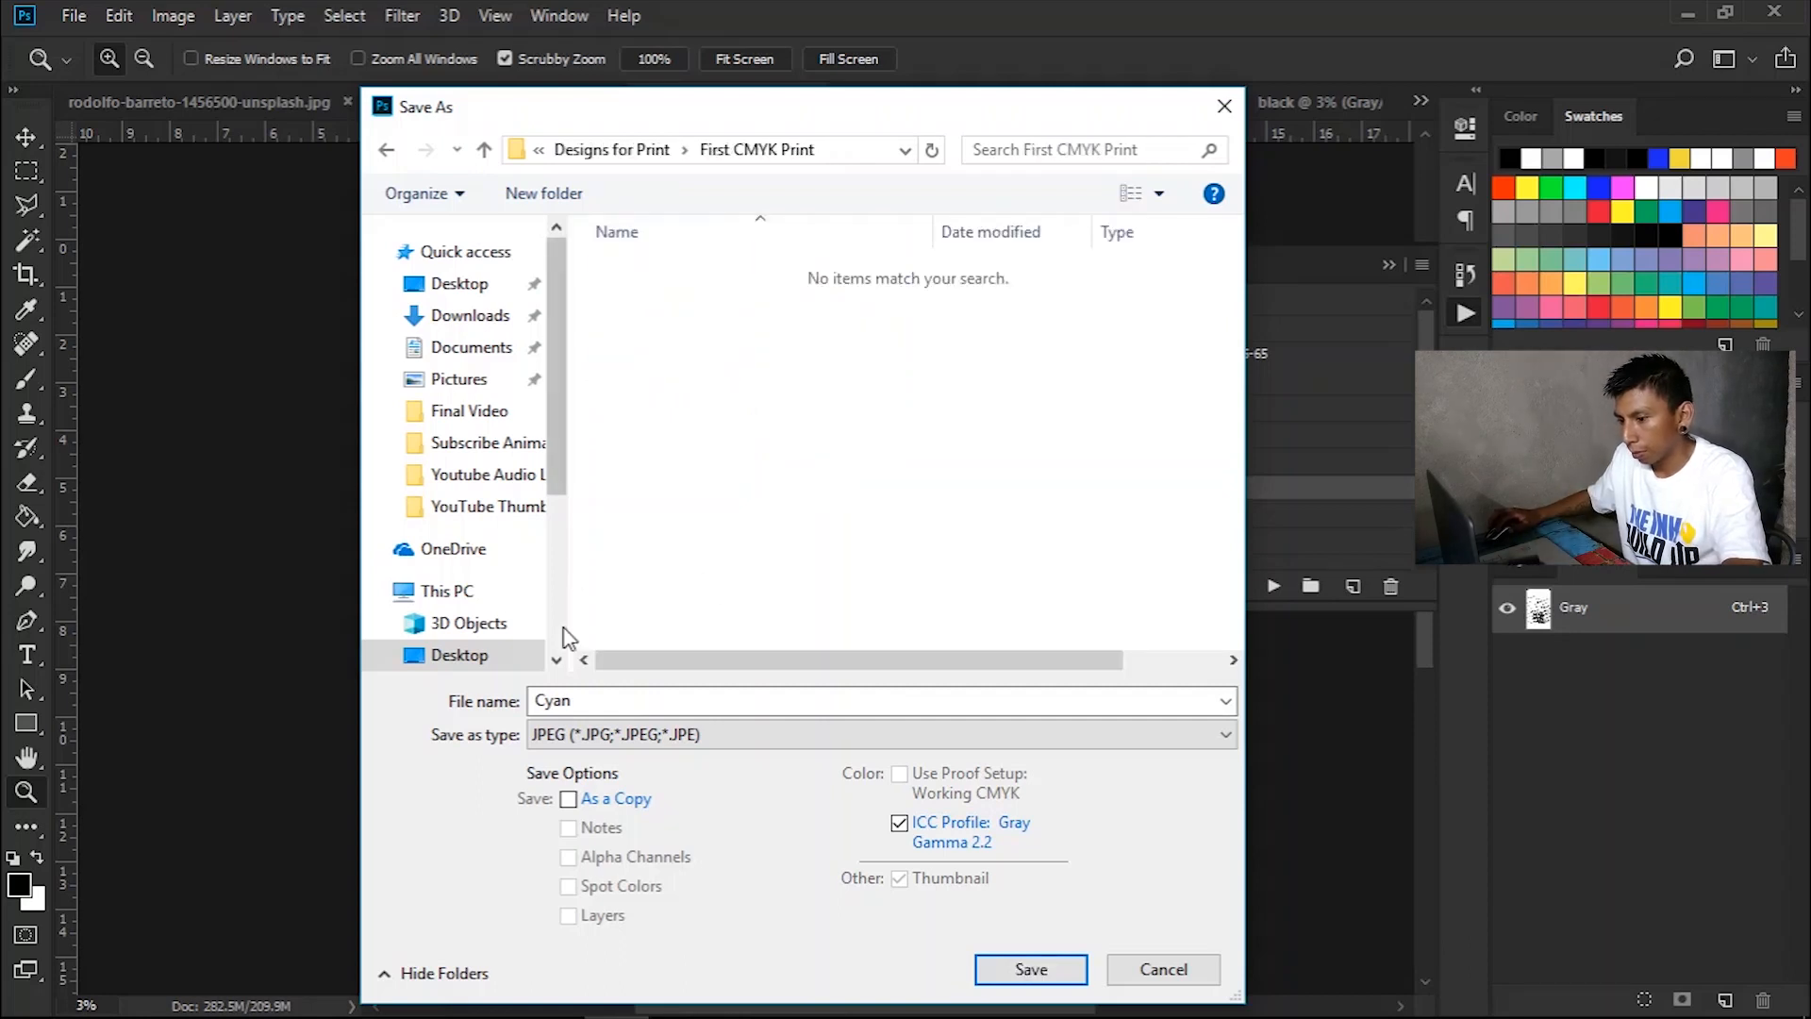
- Save the Cyan halftone as a Photoshop PDF in the First CMYK Print folder, accepting the PDF settings and compatibility notice
click(655, 739)
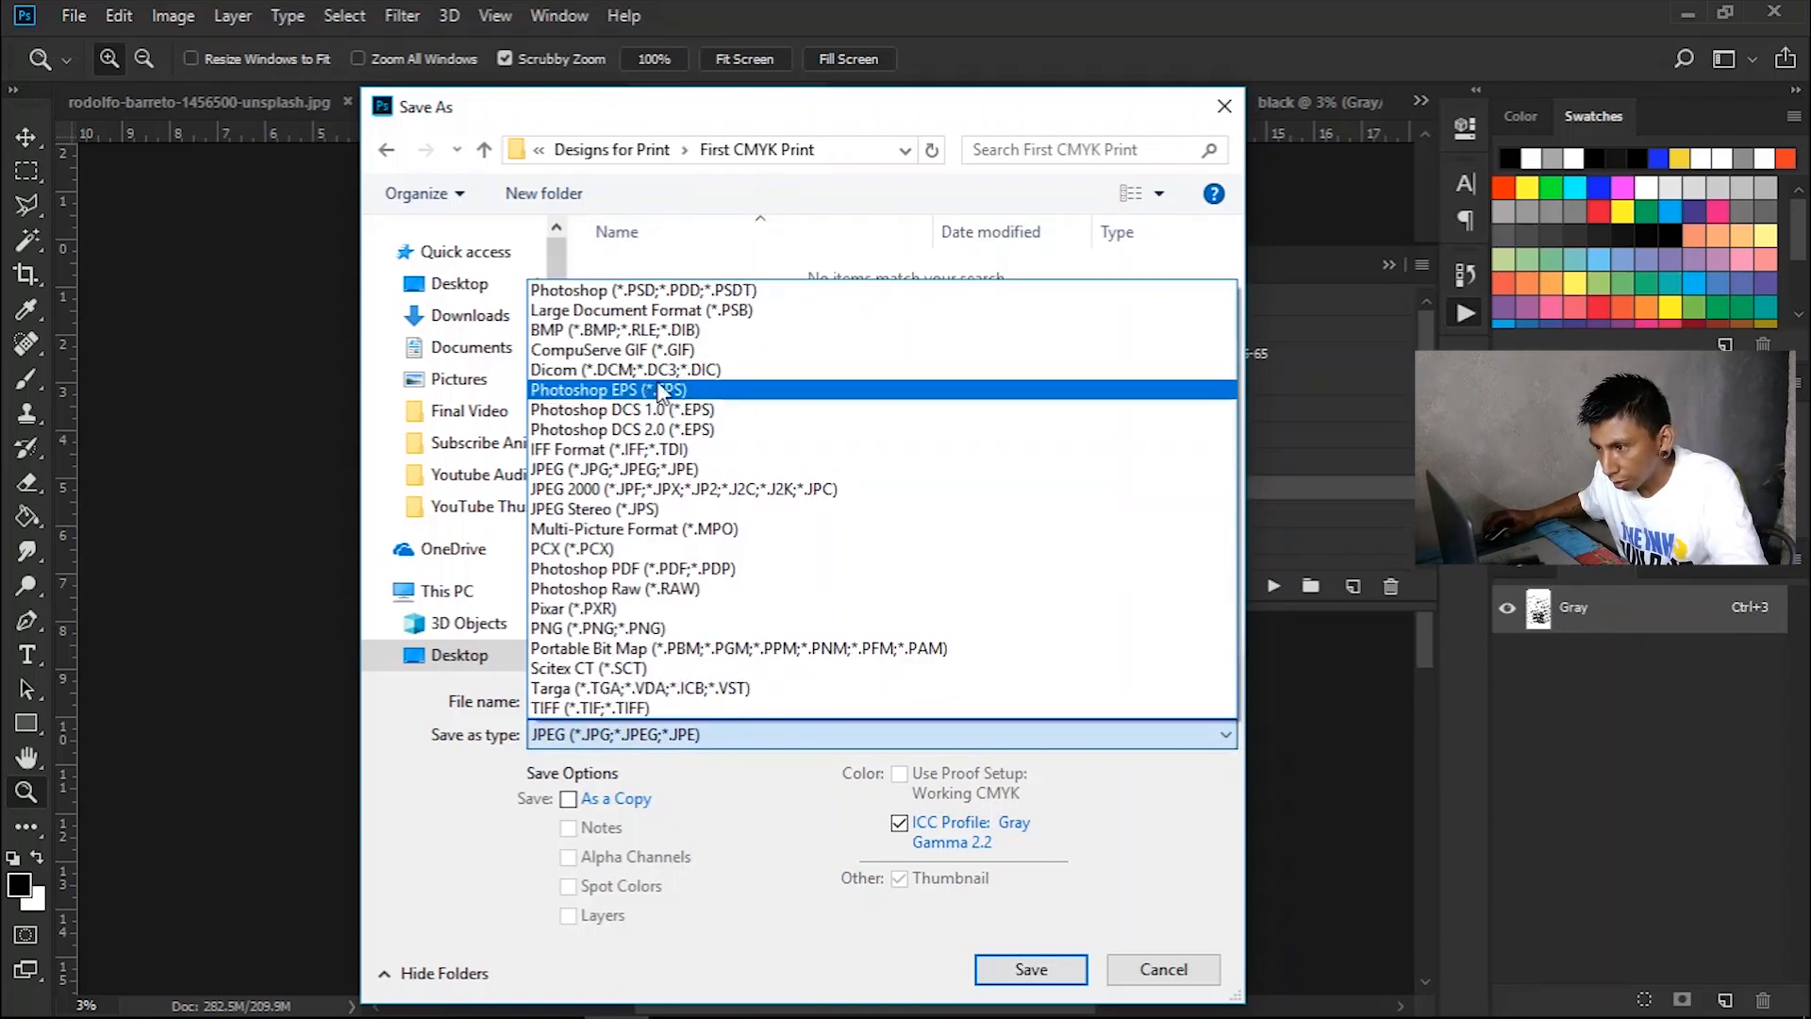
click(663, 572)
click(1031, 969)
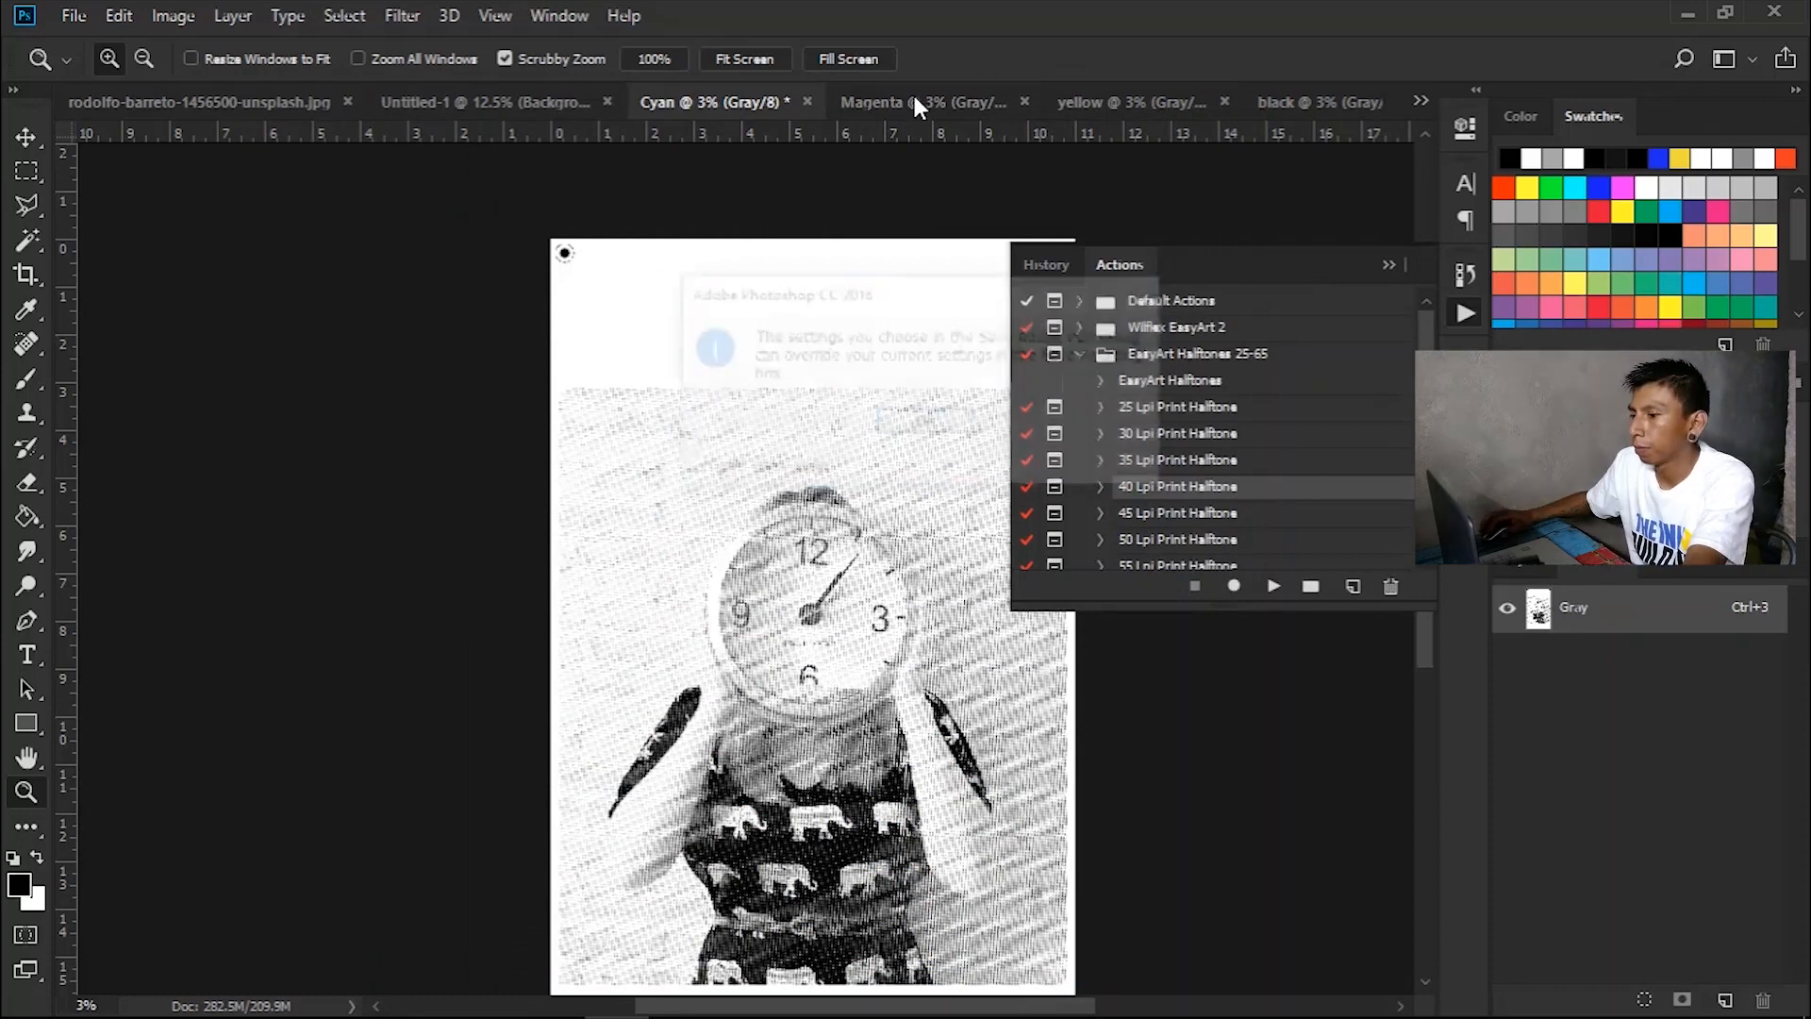
click(914, 426)
click(1165, 821)
click(964, 466)
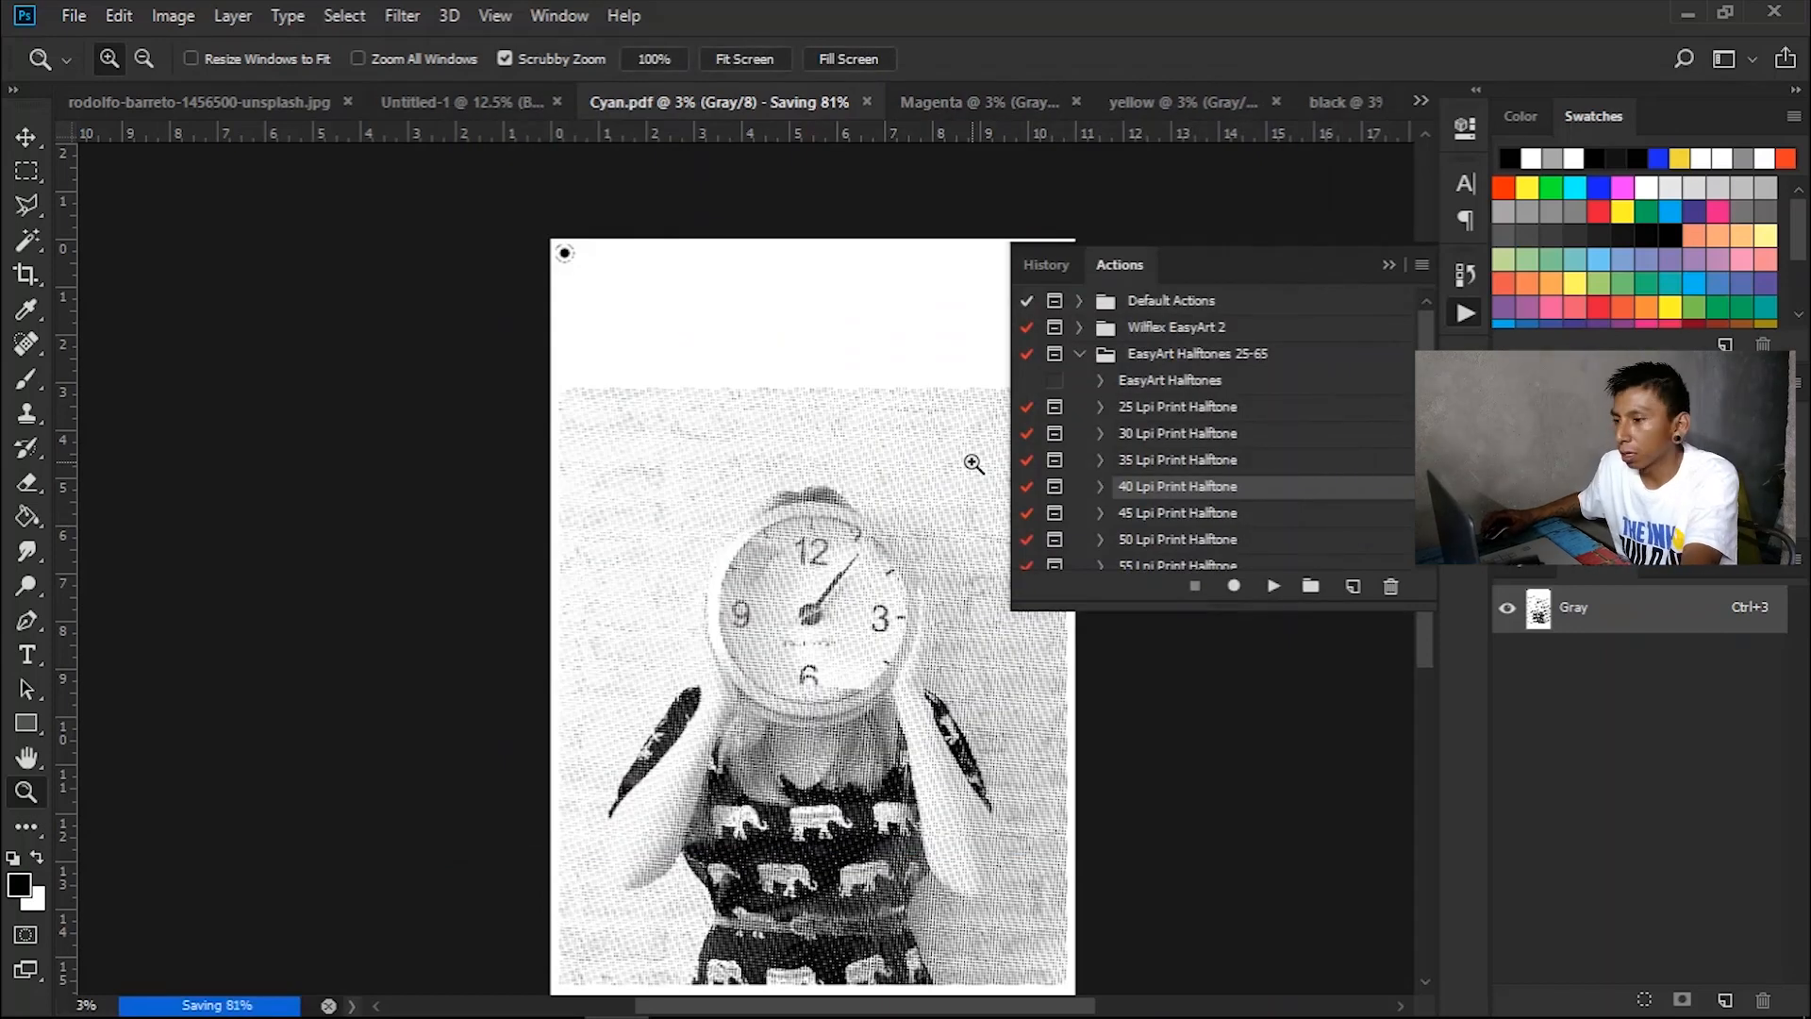
- Save the Magenta halftone document as a Photoshop PDF named Magenta, accepting the PDF settings
click(929, 103)
click(74, 16)
key(ctrl+shift+s)
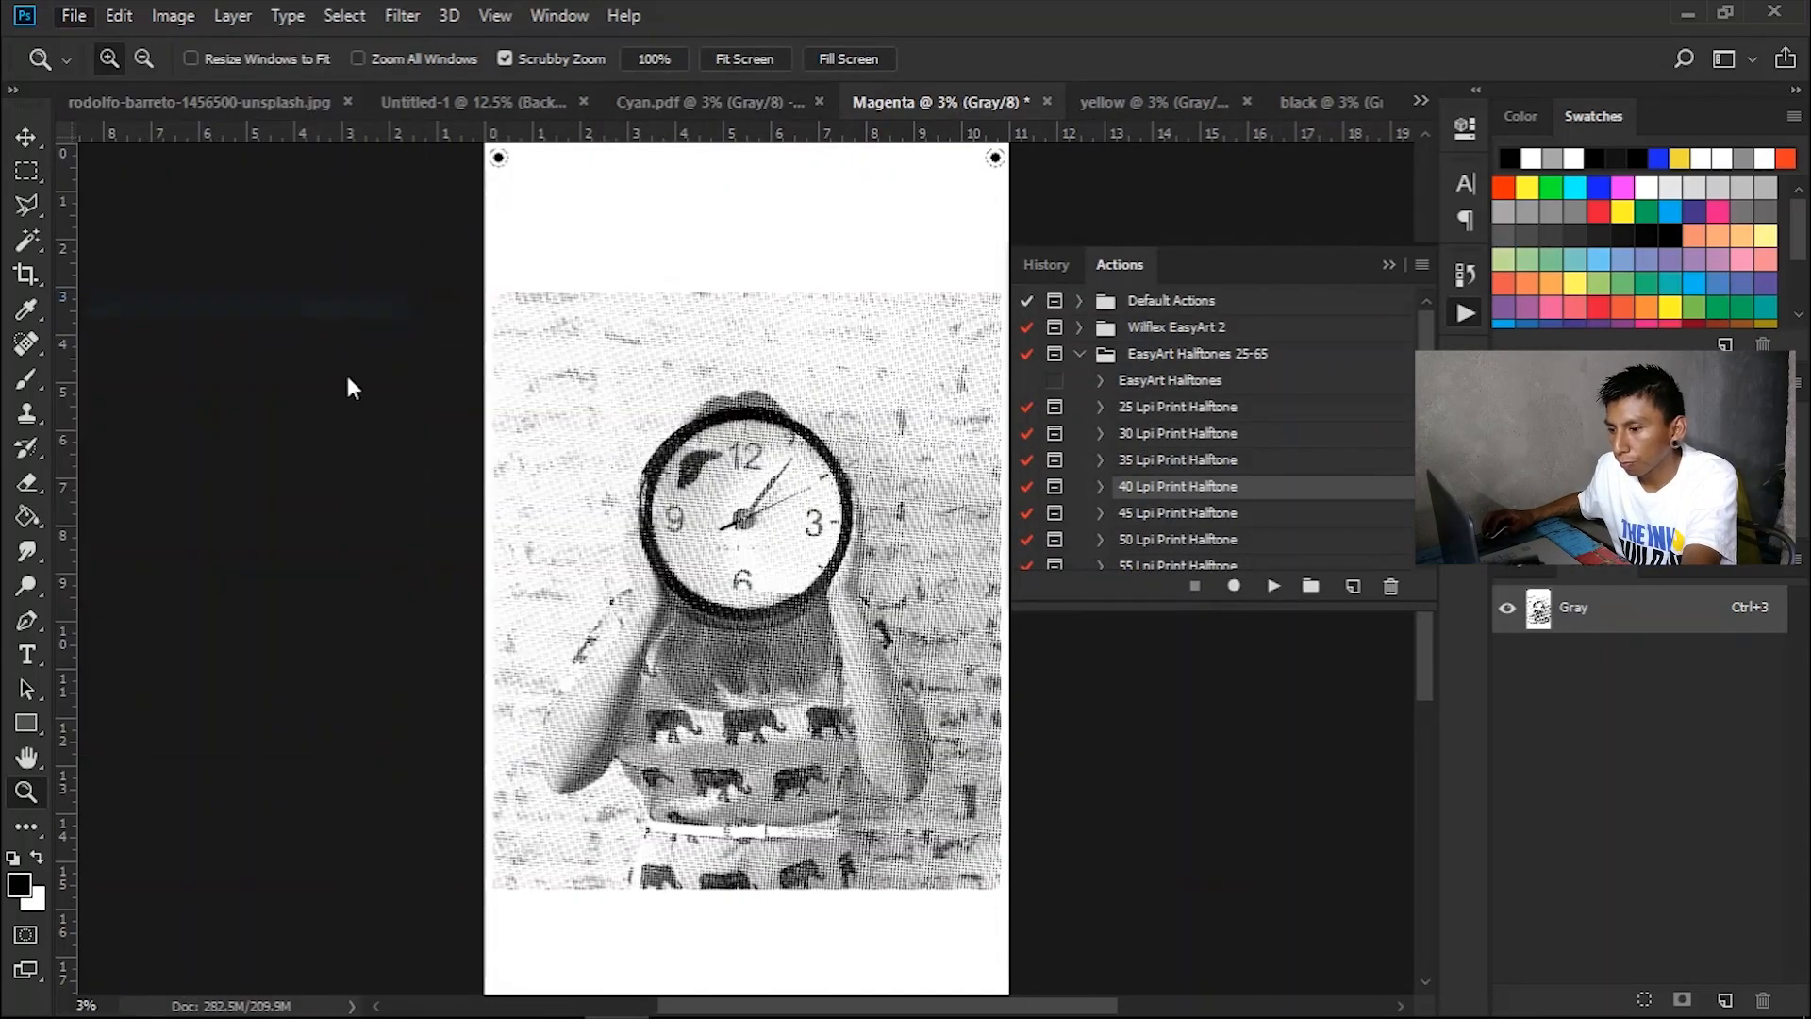
click(920, 423)
click(1134, 822)
click(958, 466)
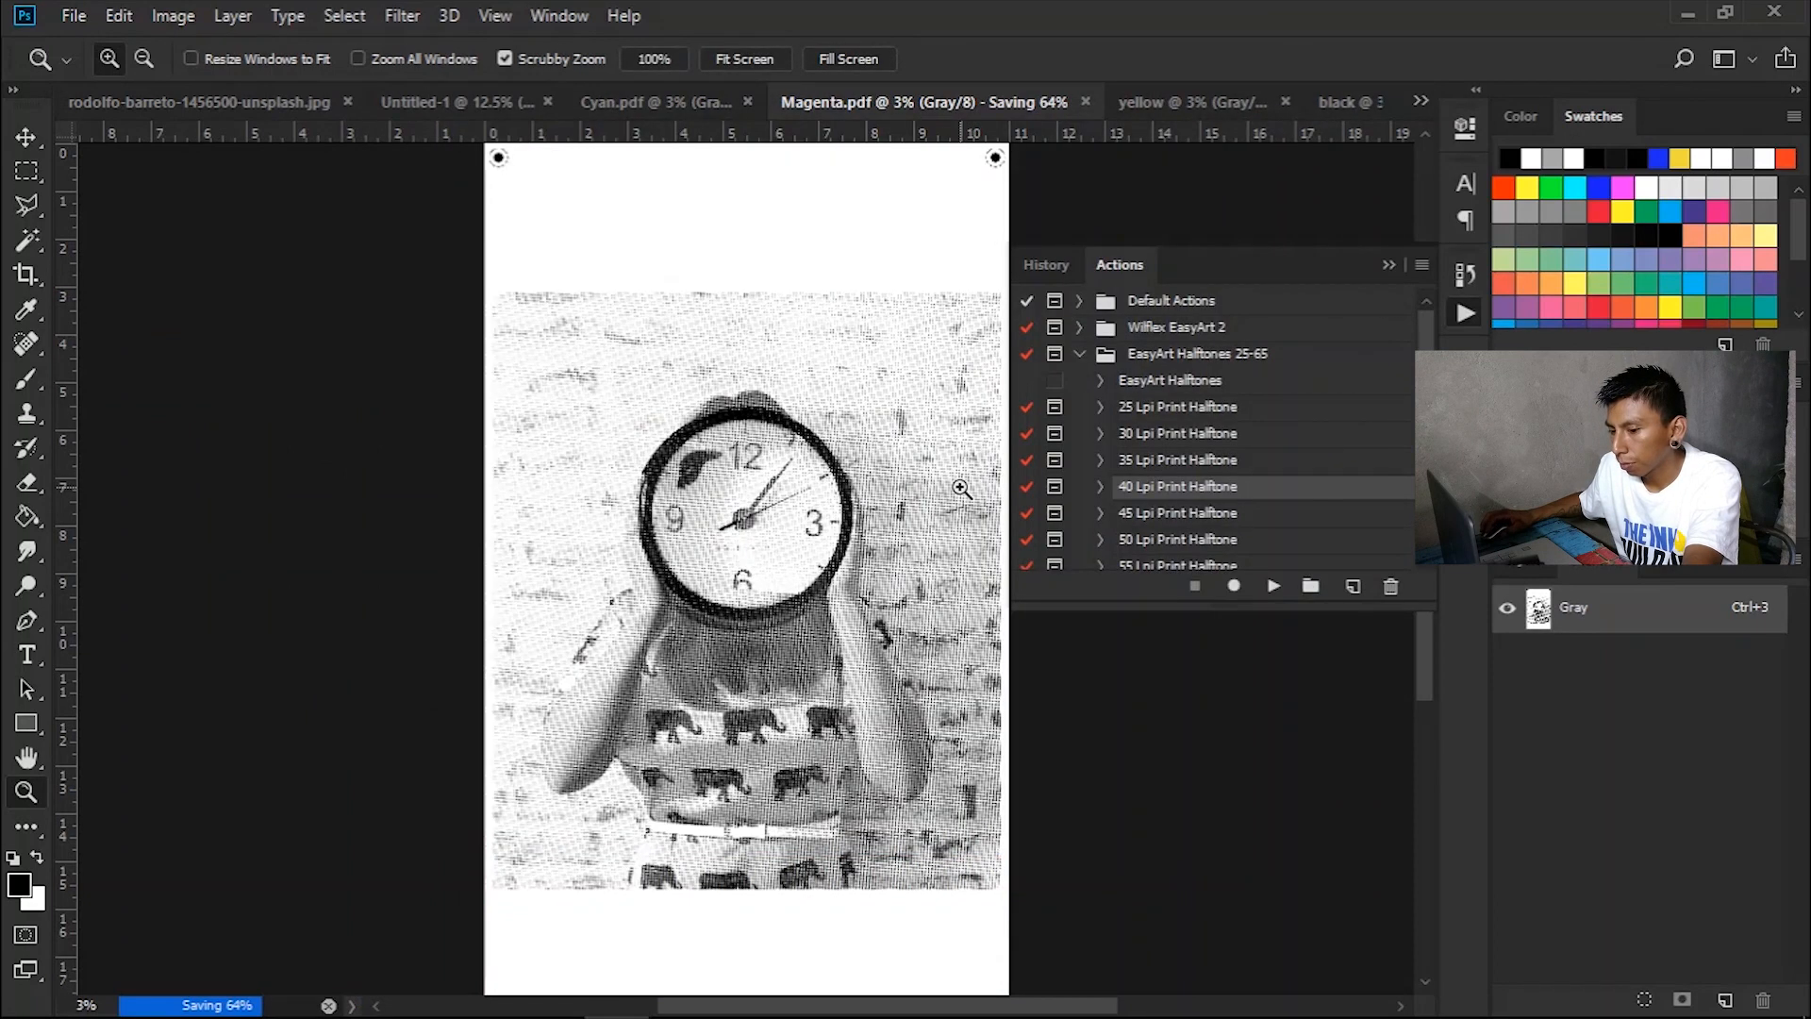
- Save the yellow halftone document as a Photoshop PDF named yellow, keeping the High Quality Print preset
click(1179, 102)
click(73, 15)
click(103, 308)
click(1038, 969)
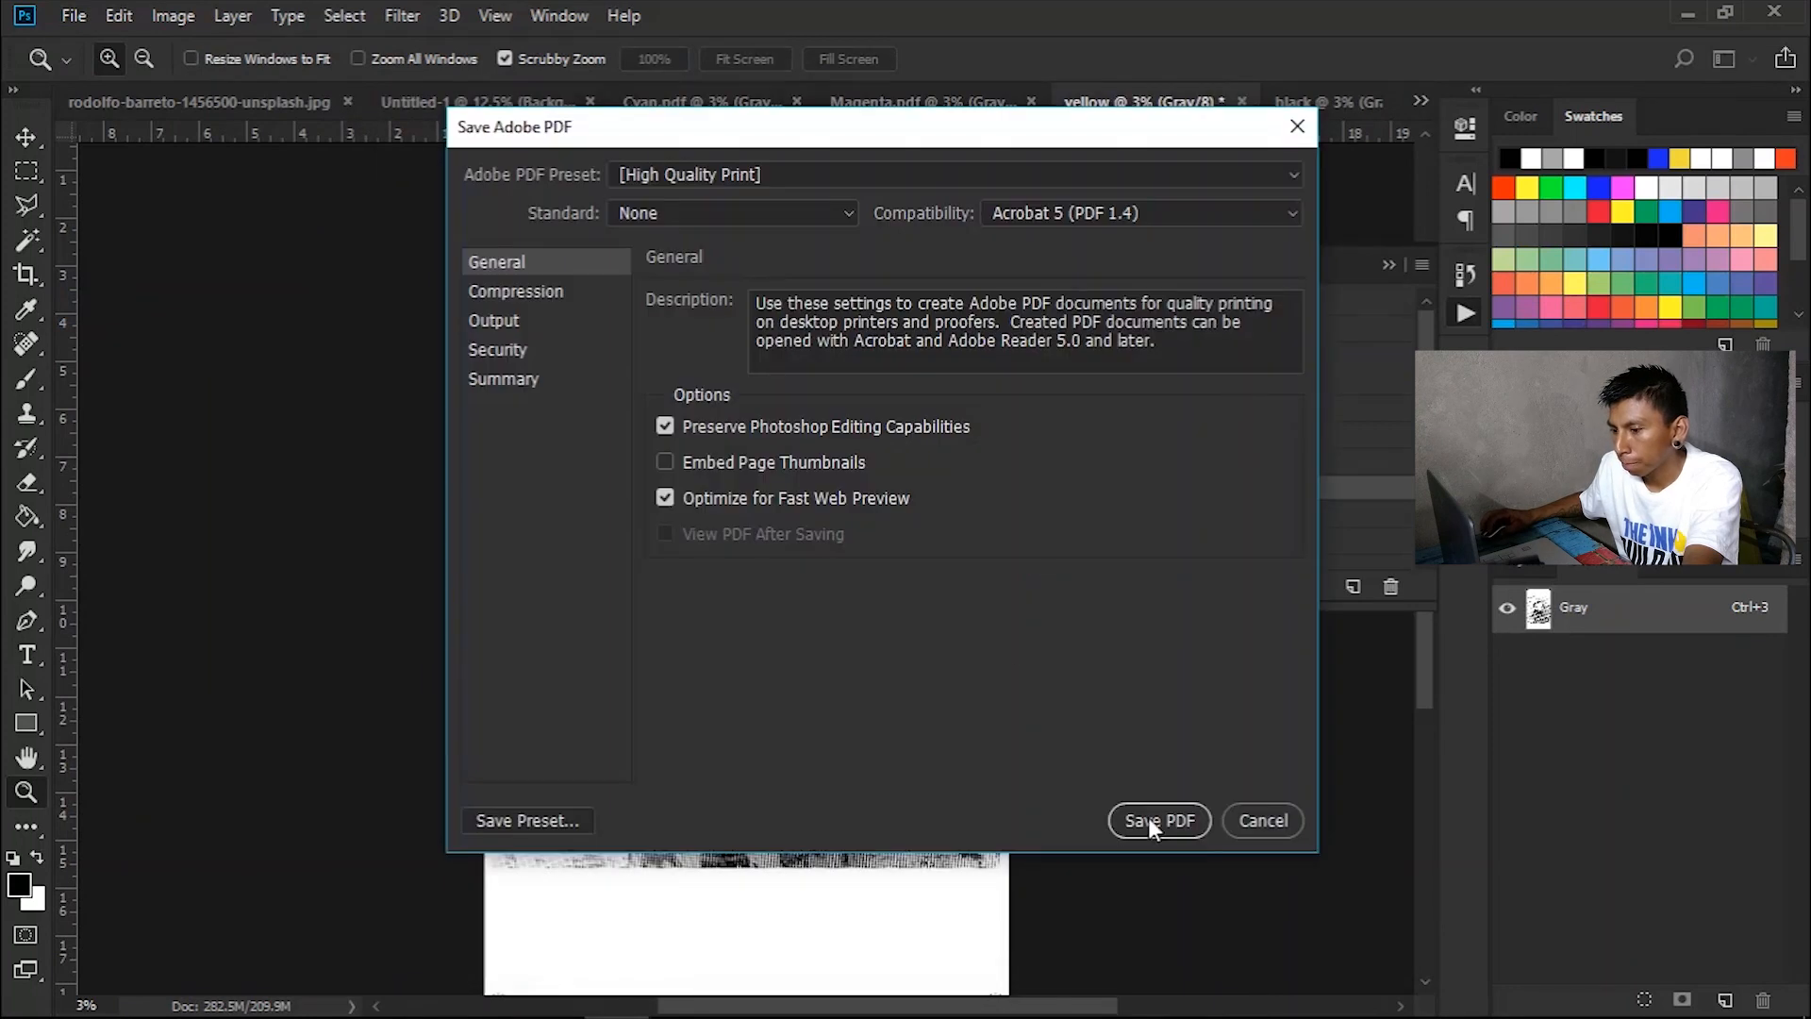
click(1153, 819)
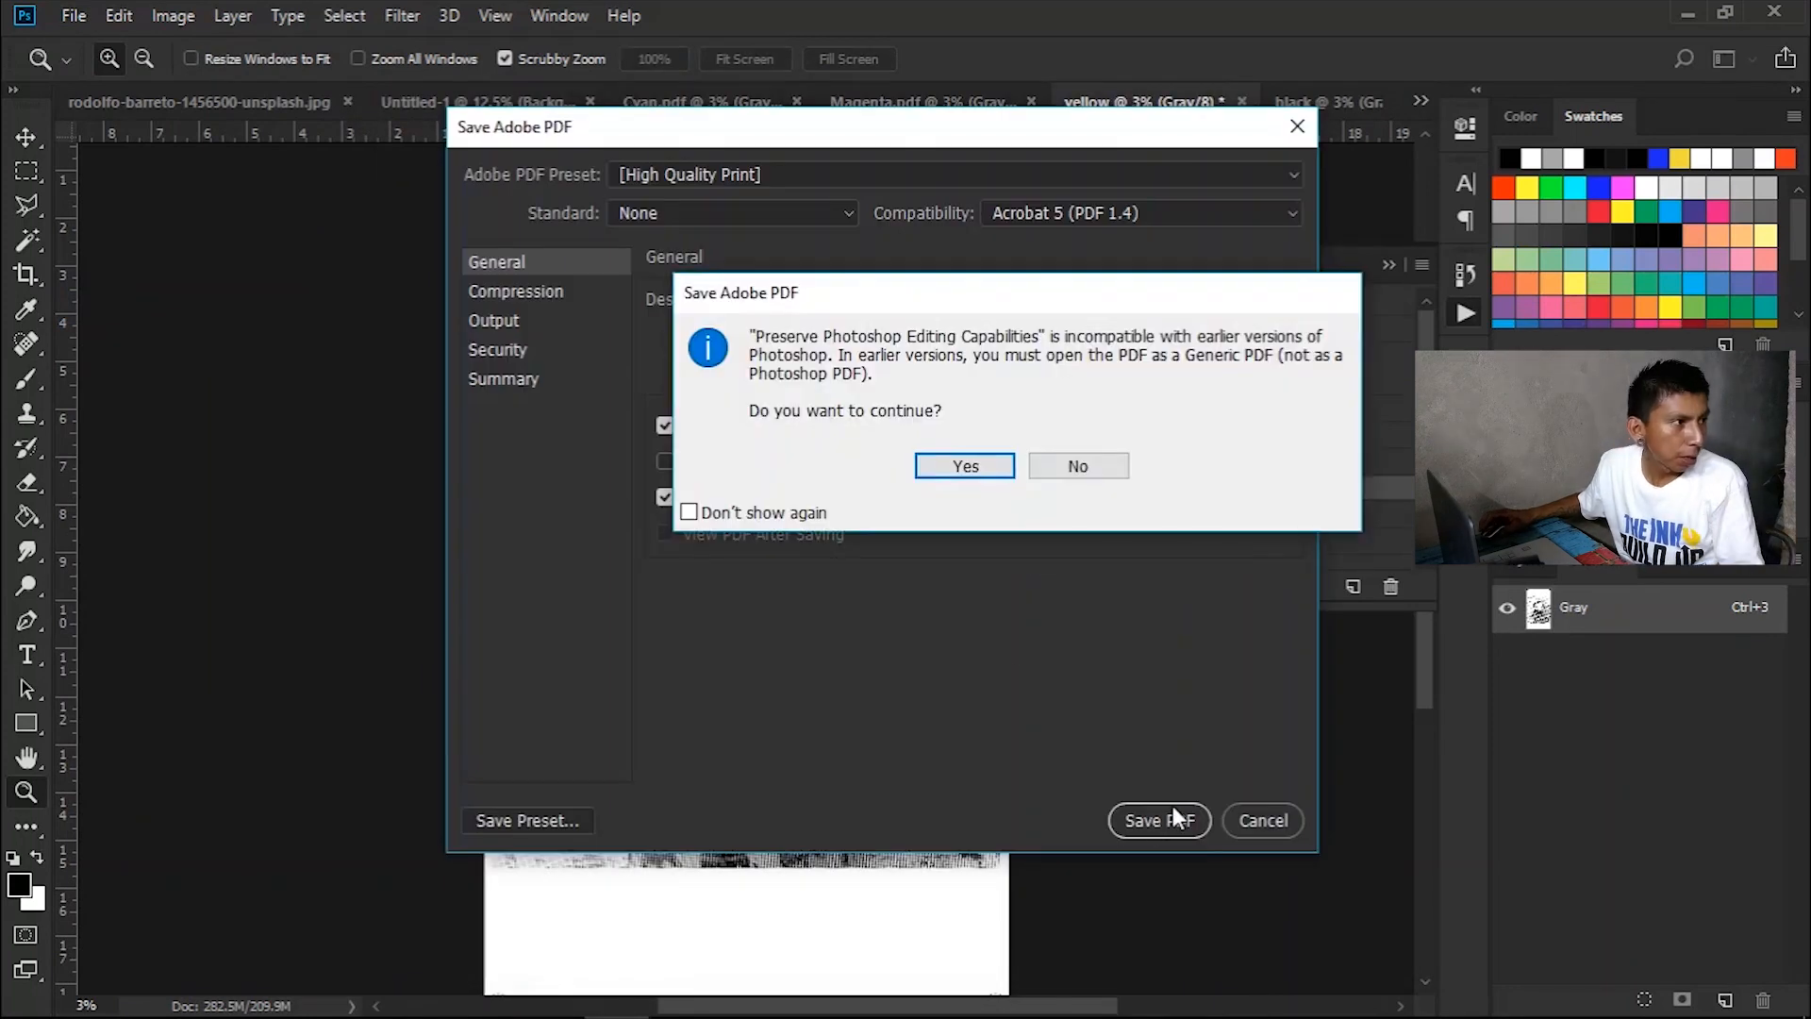
key(Return)
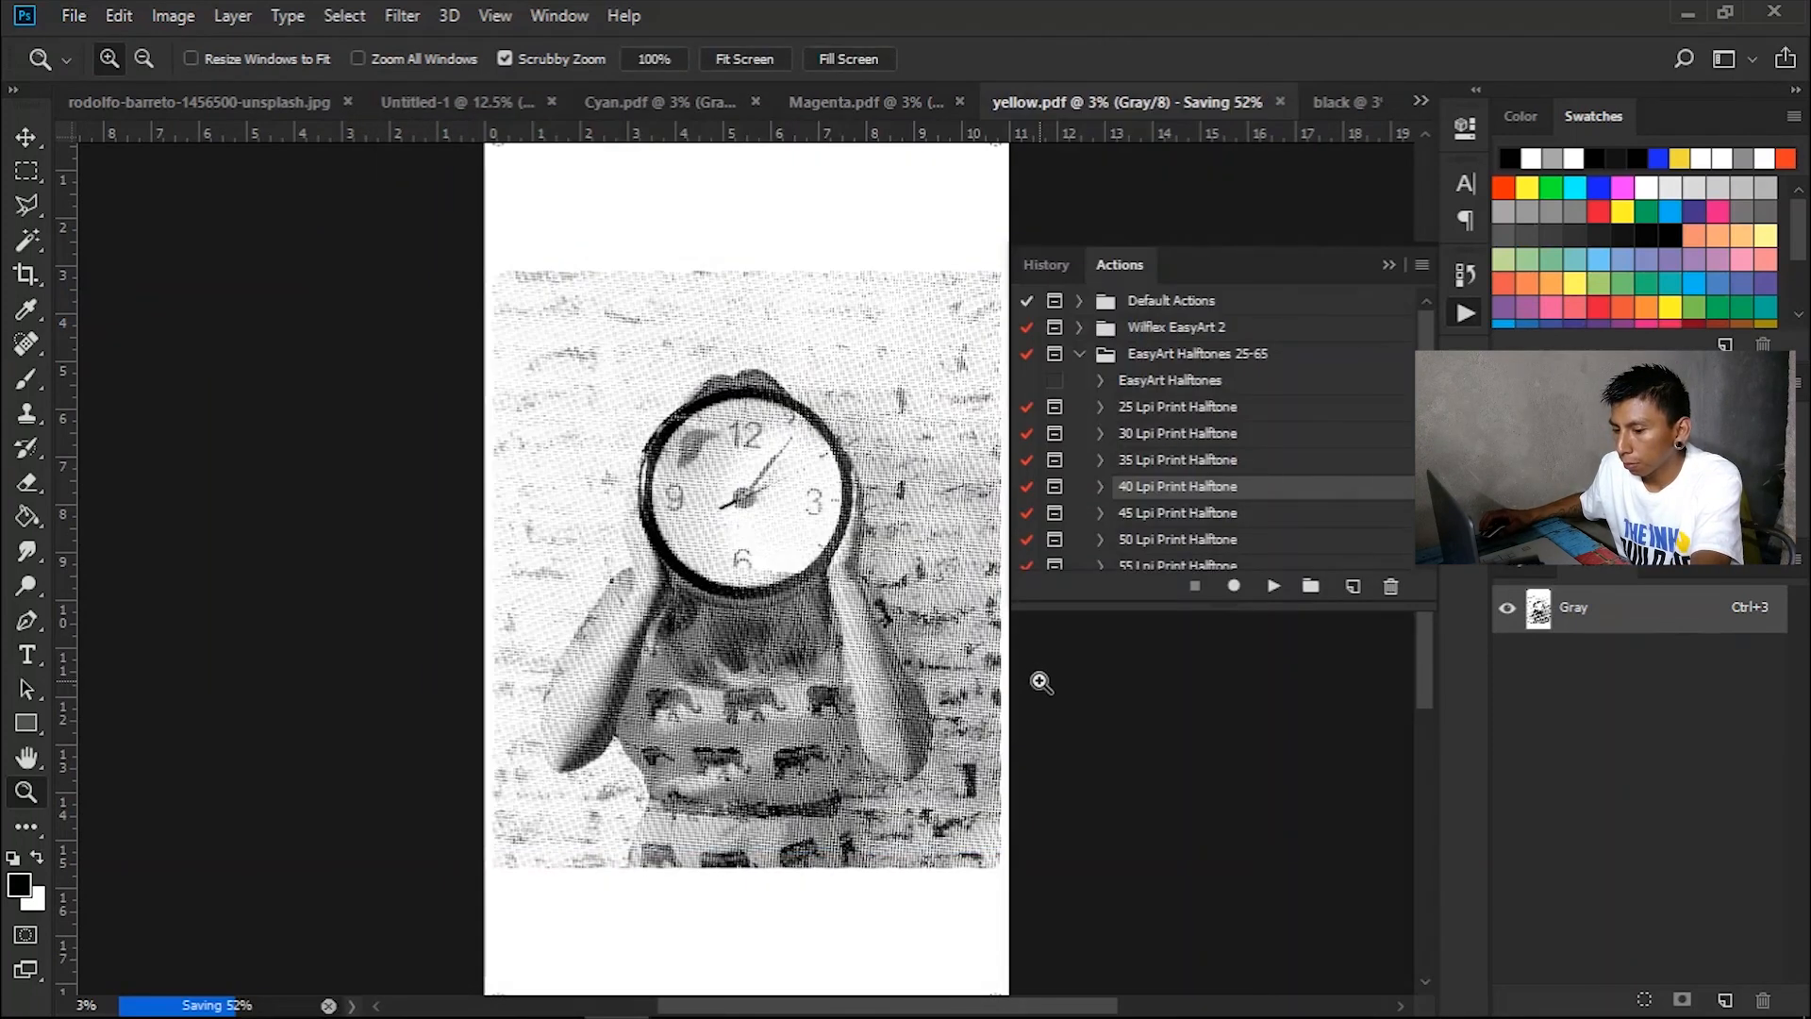
- Save the black halftone document as a Photoshop PDF named black, accepting the PDF settings
click(1349, 102)
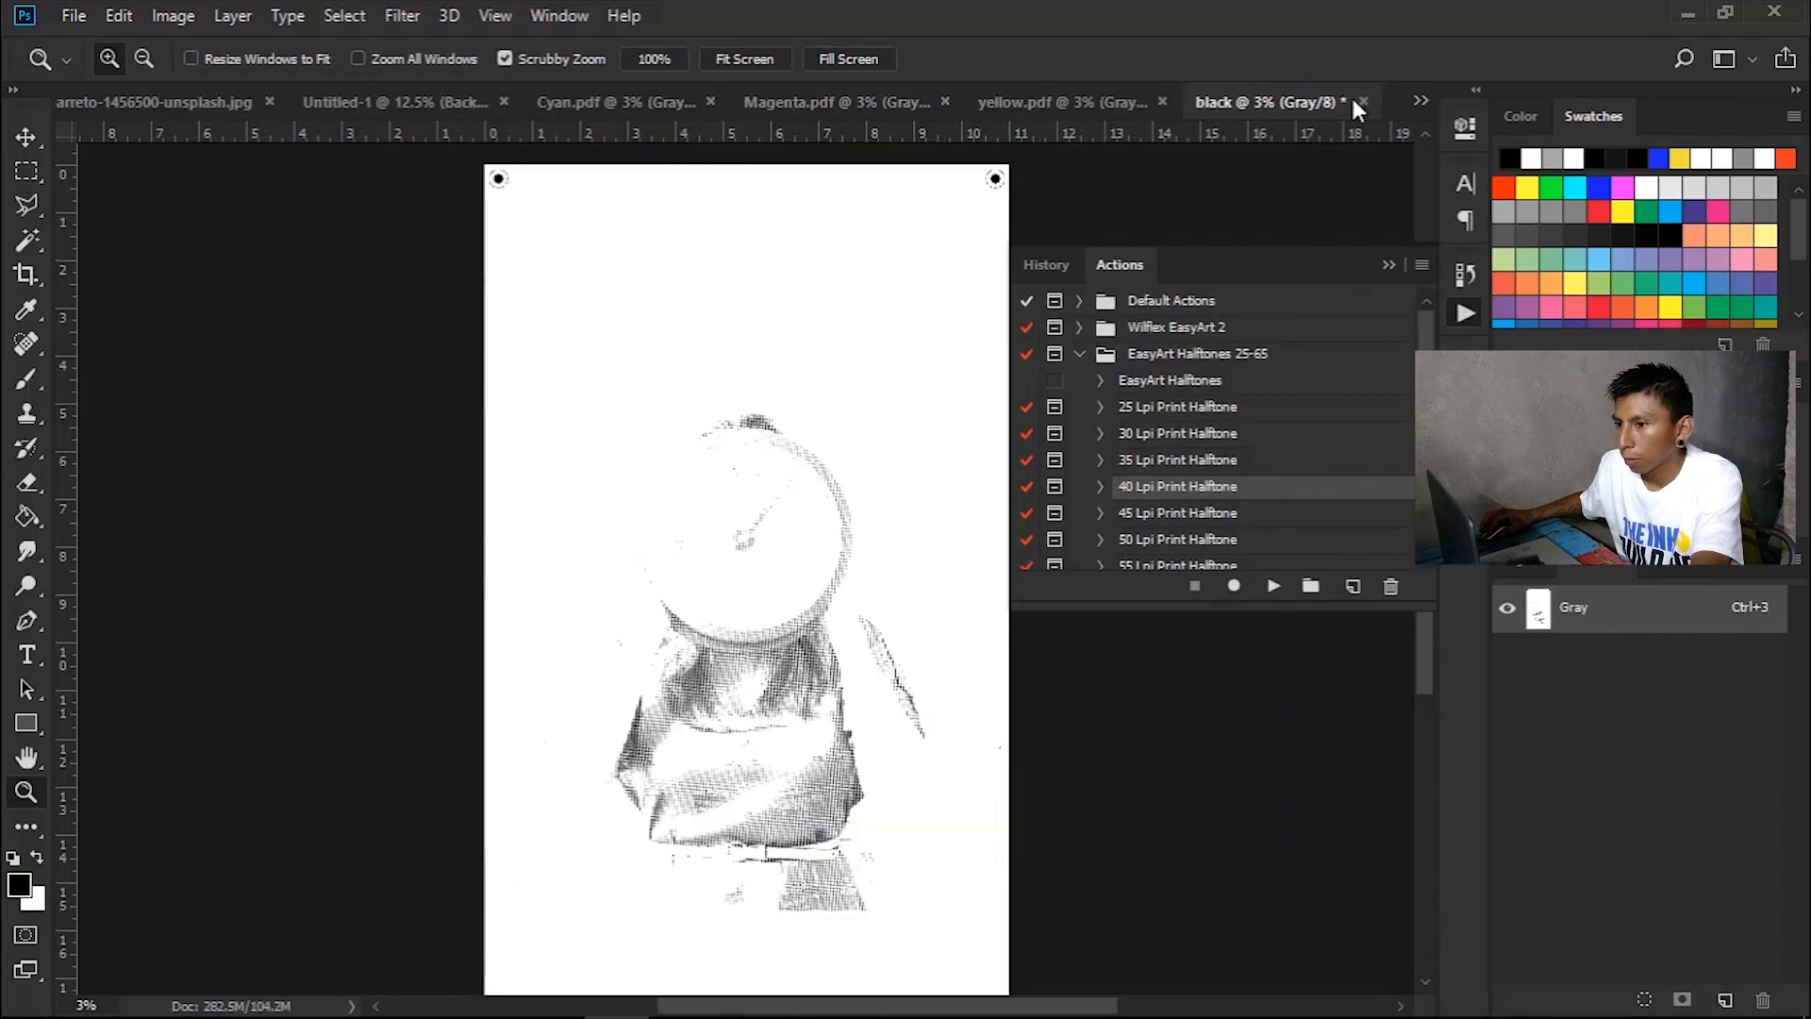
click(73, 15)
click(104, 302)
click(1031, 968)
key(Return)
click(1165, 818)
click(984, 461)
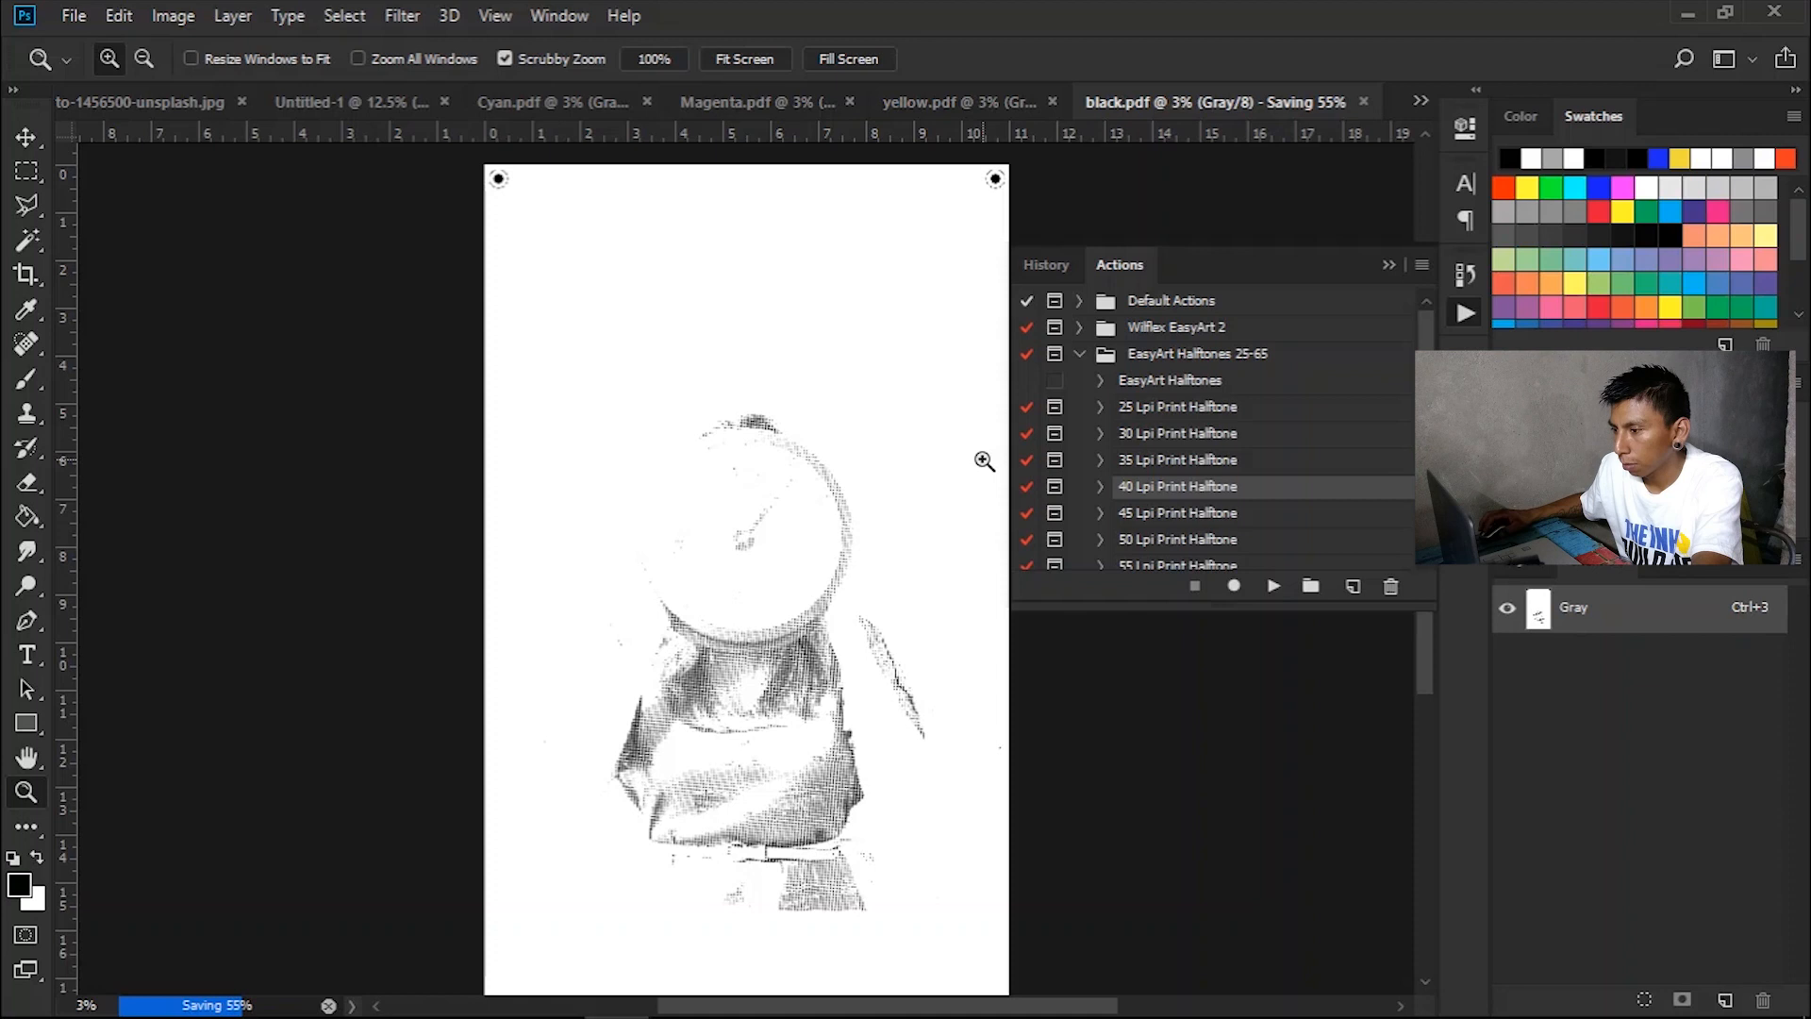